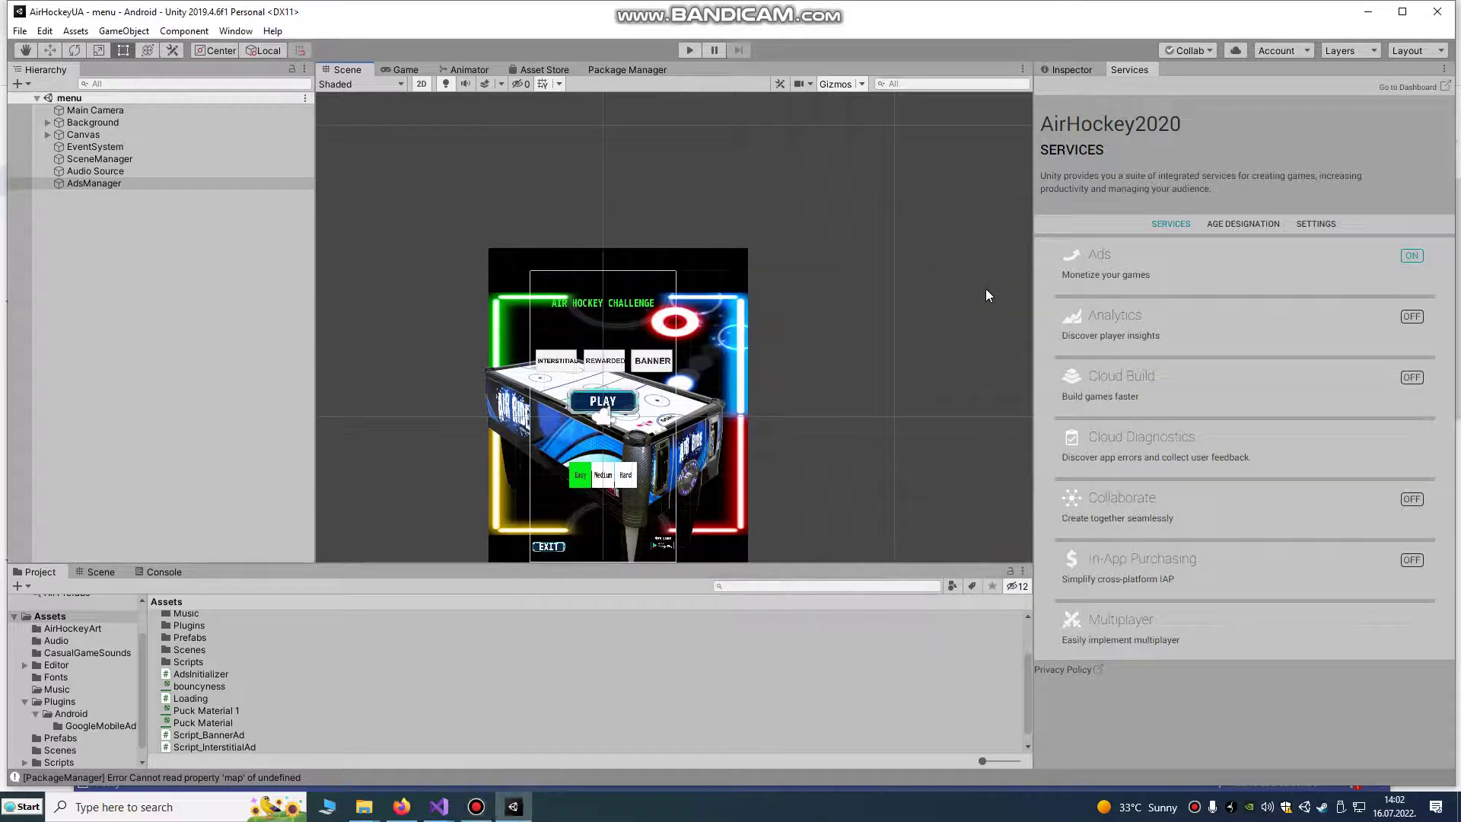
Step: Reposition the menu canvas in the Scene view
scroll(843, 254, down, 1)
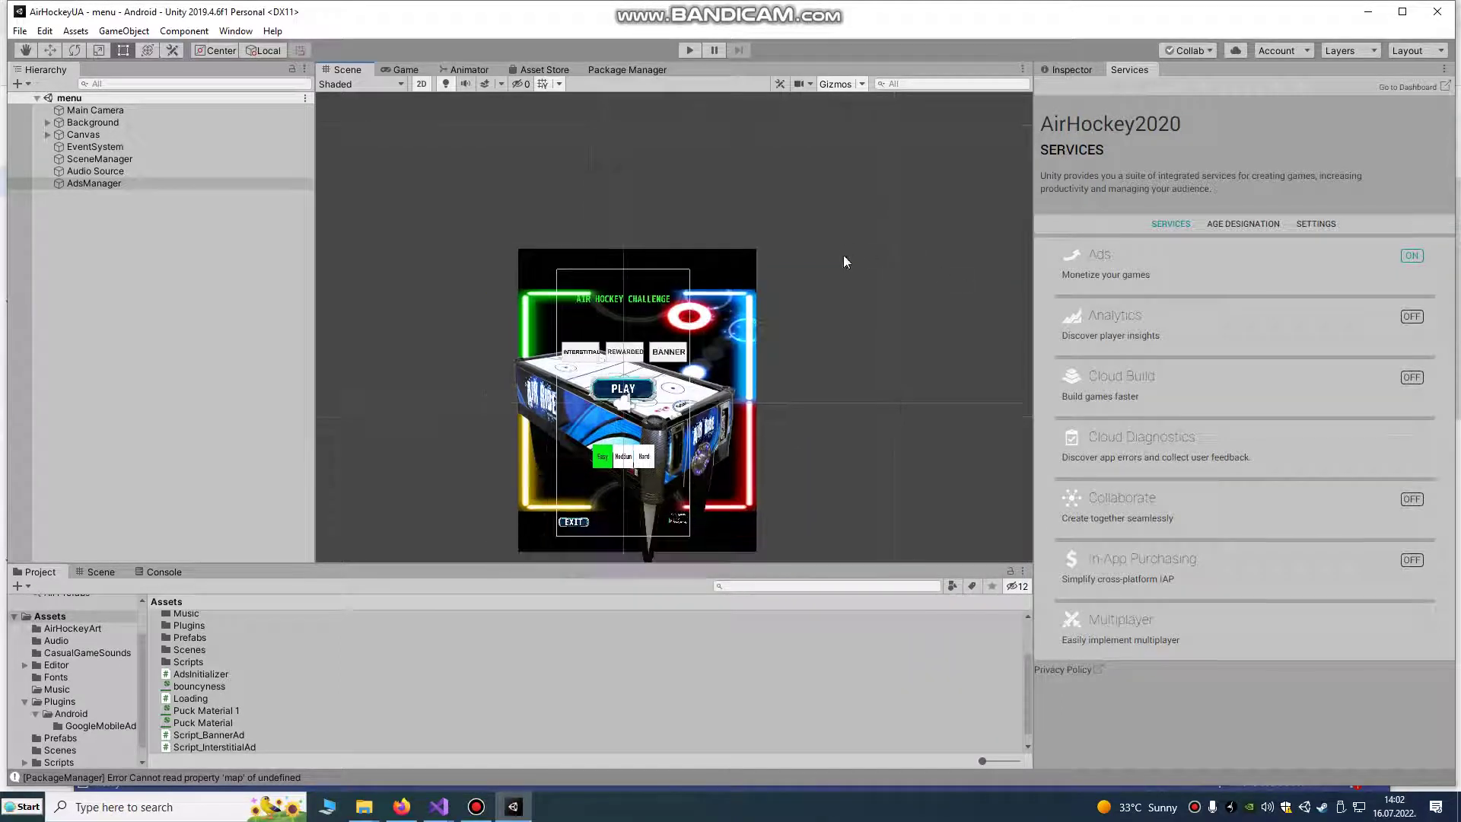
middle_drag(824, 349, 816, 257)
scroll(783, 322, up, 1)
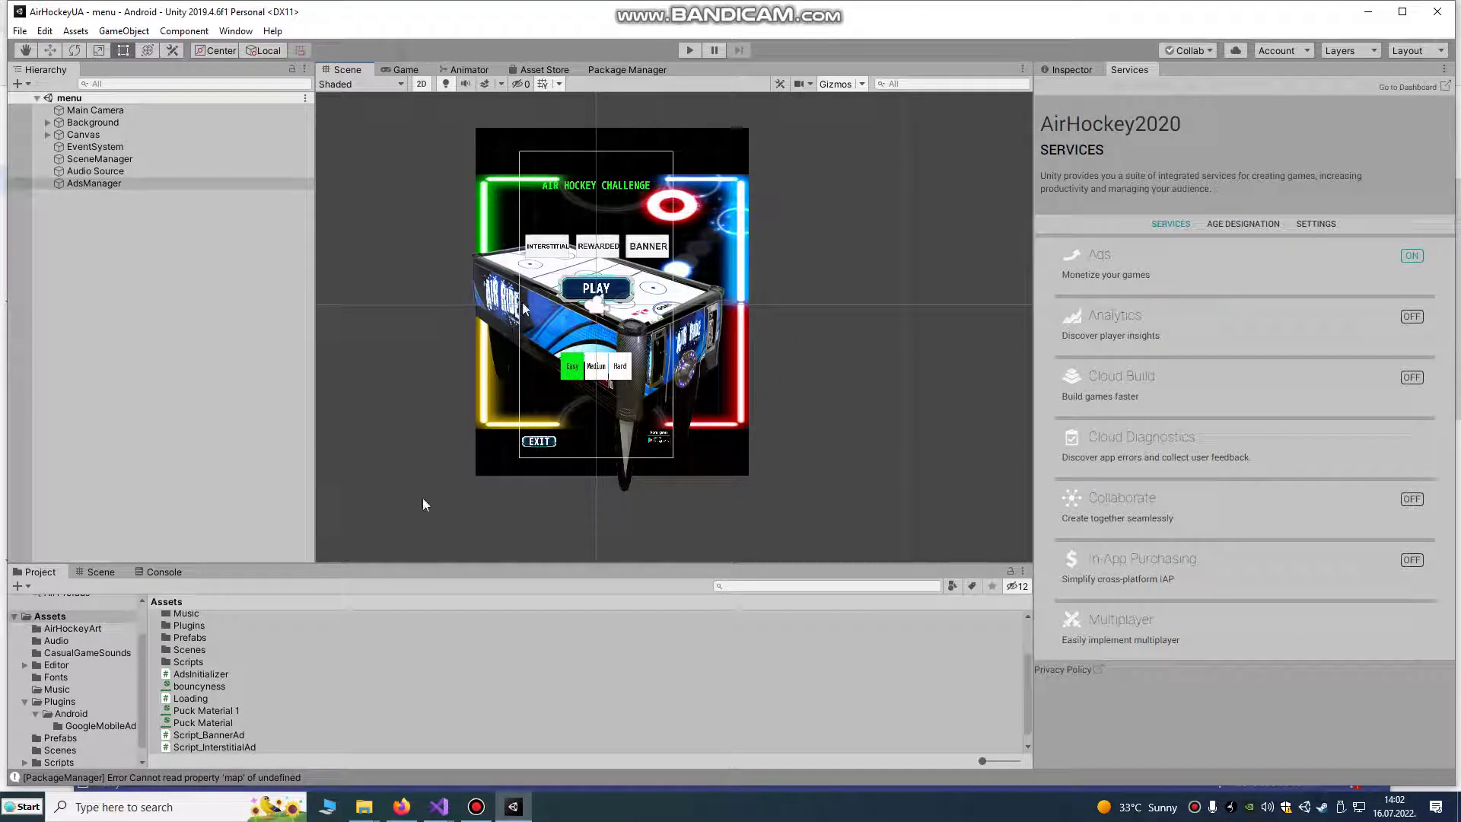
Step: Check the Play Console inbox notice recommending Unity Ads SDK version 4.0.1
click(401, 805)
click(723, 491)
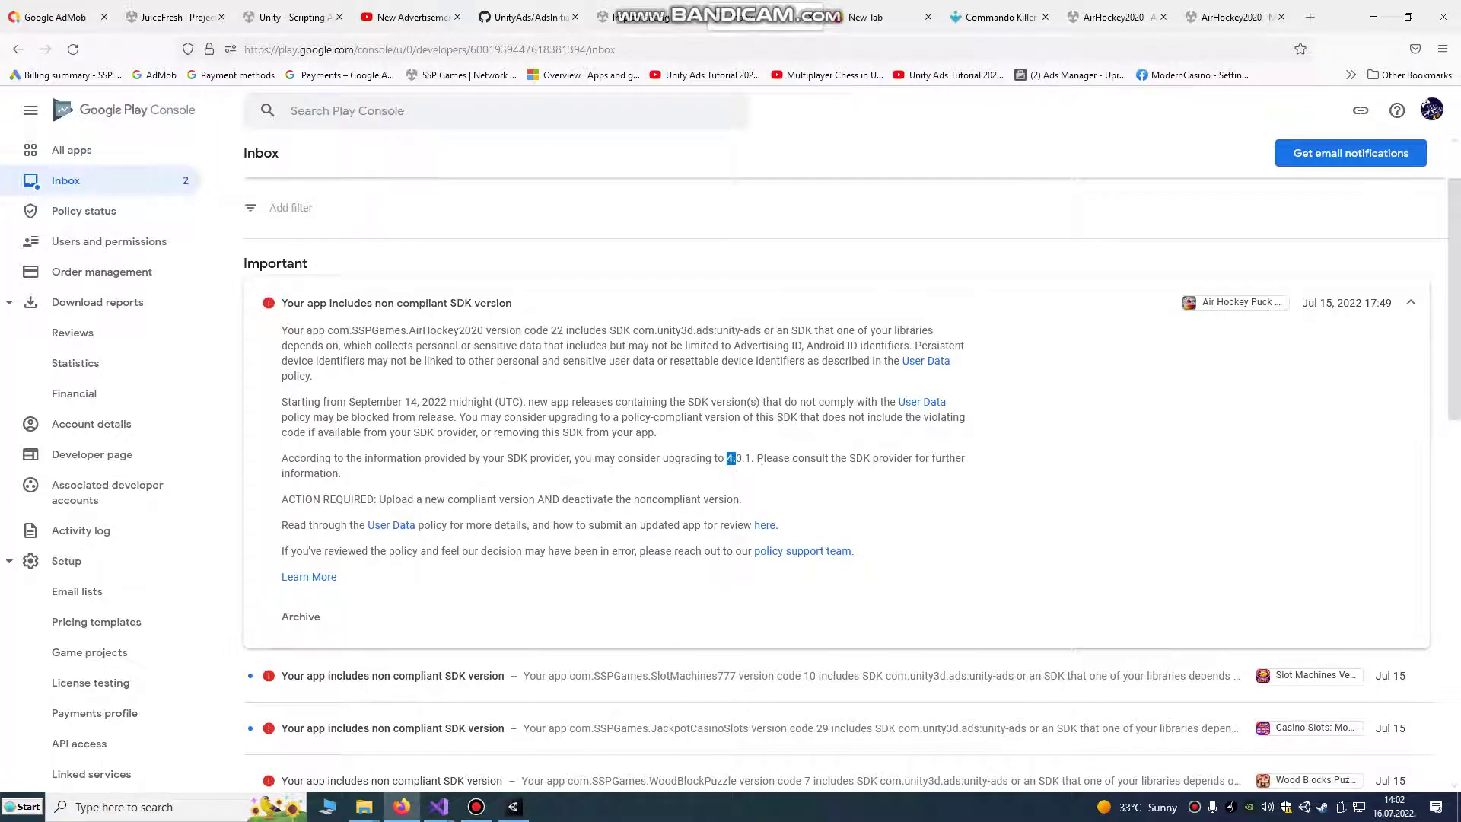
drag(735, 458, 669, 459)
click(398, 808)
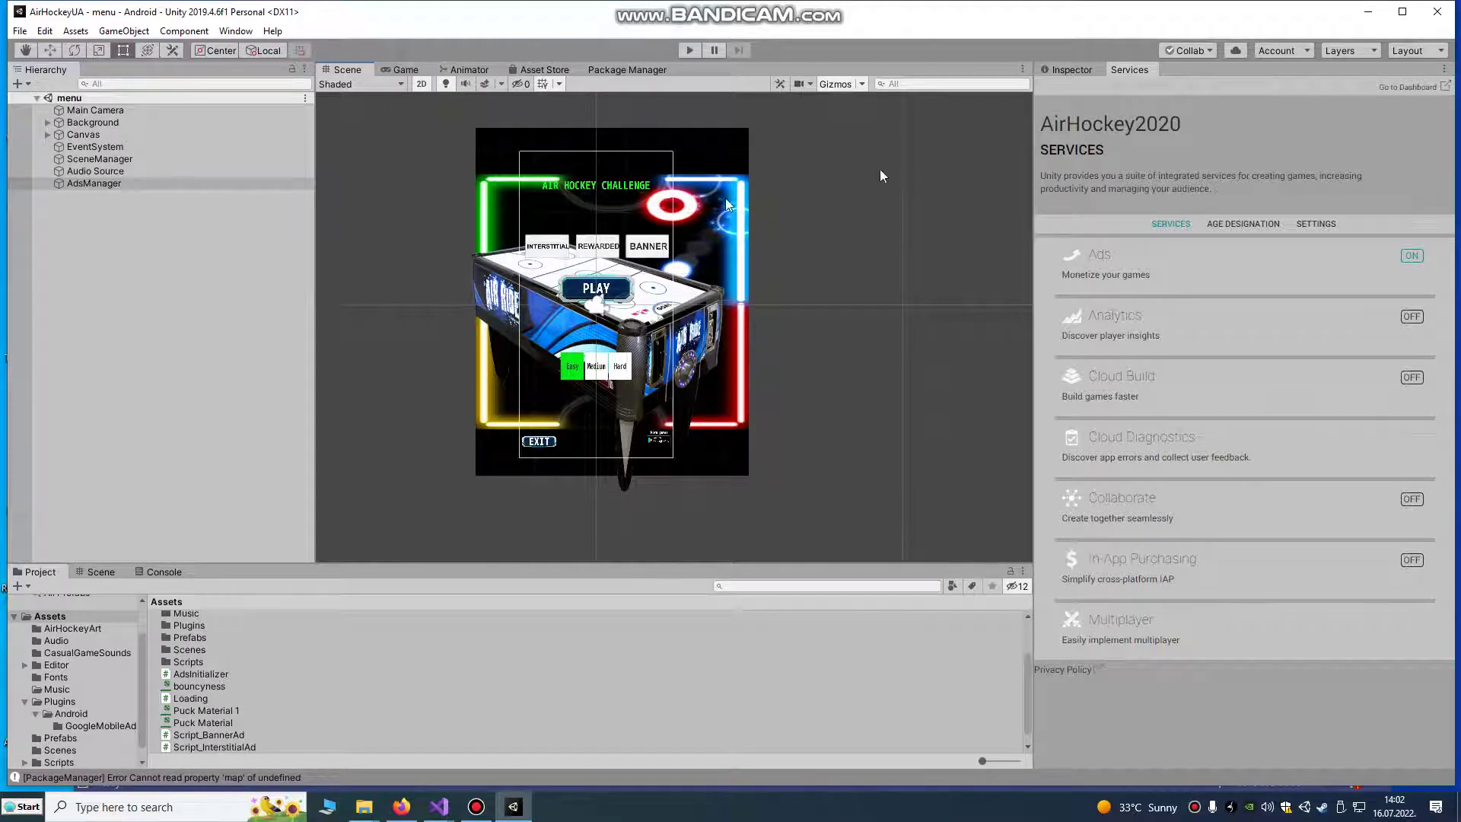
Step: In Package Manager, list all Advertisement package versions, confirming 4.0.1 is installed
click(622, 69)
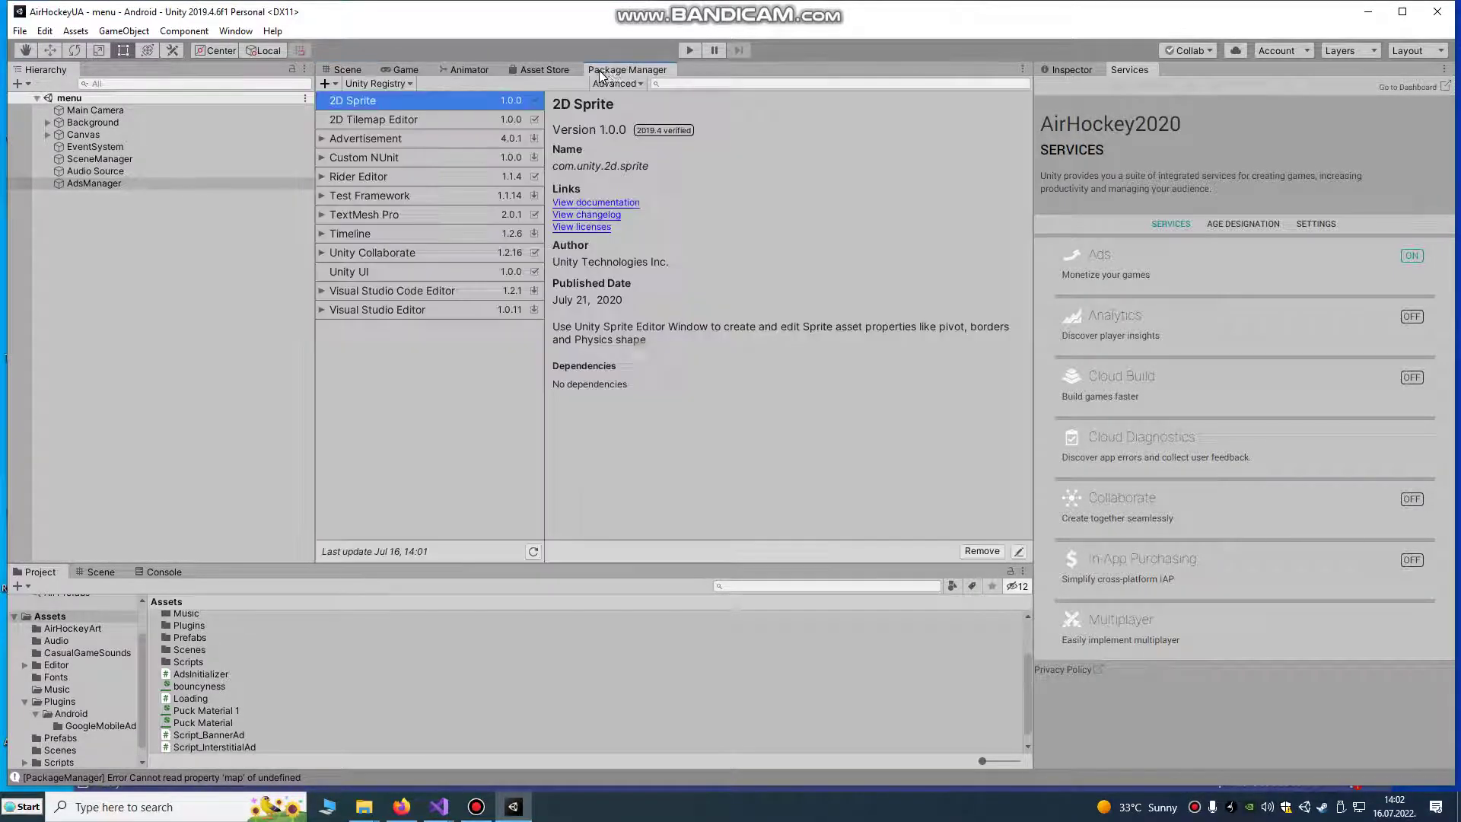
click(333, 141)
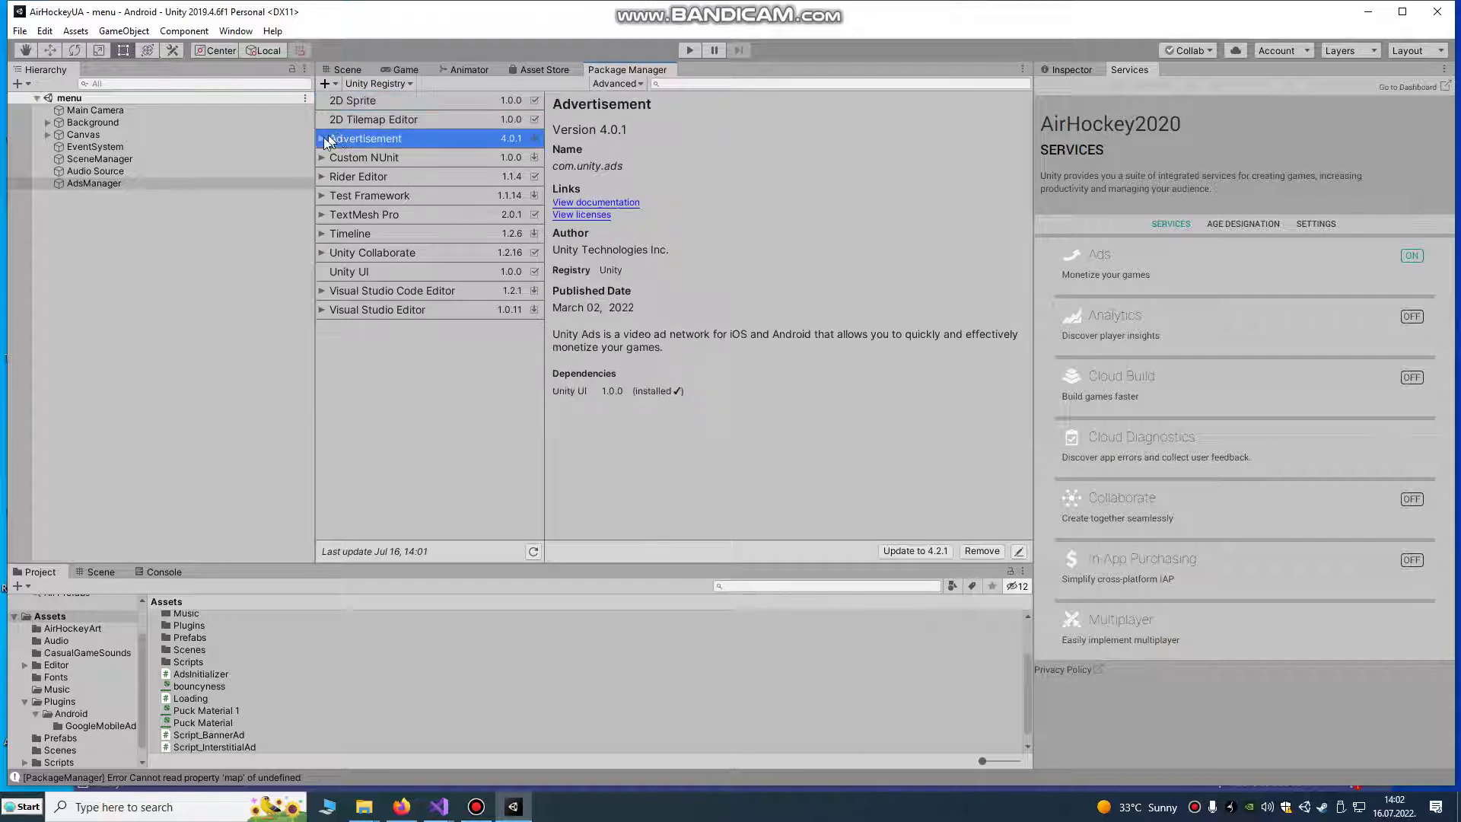
click(322, 139)
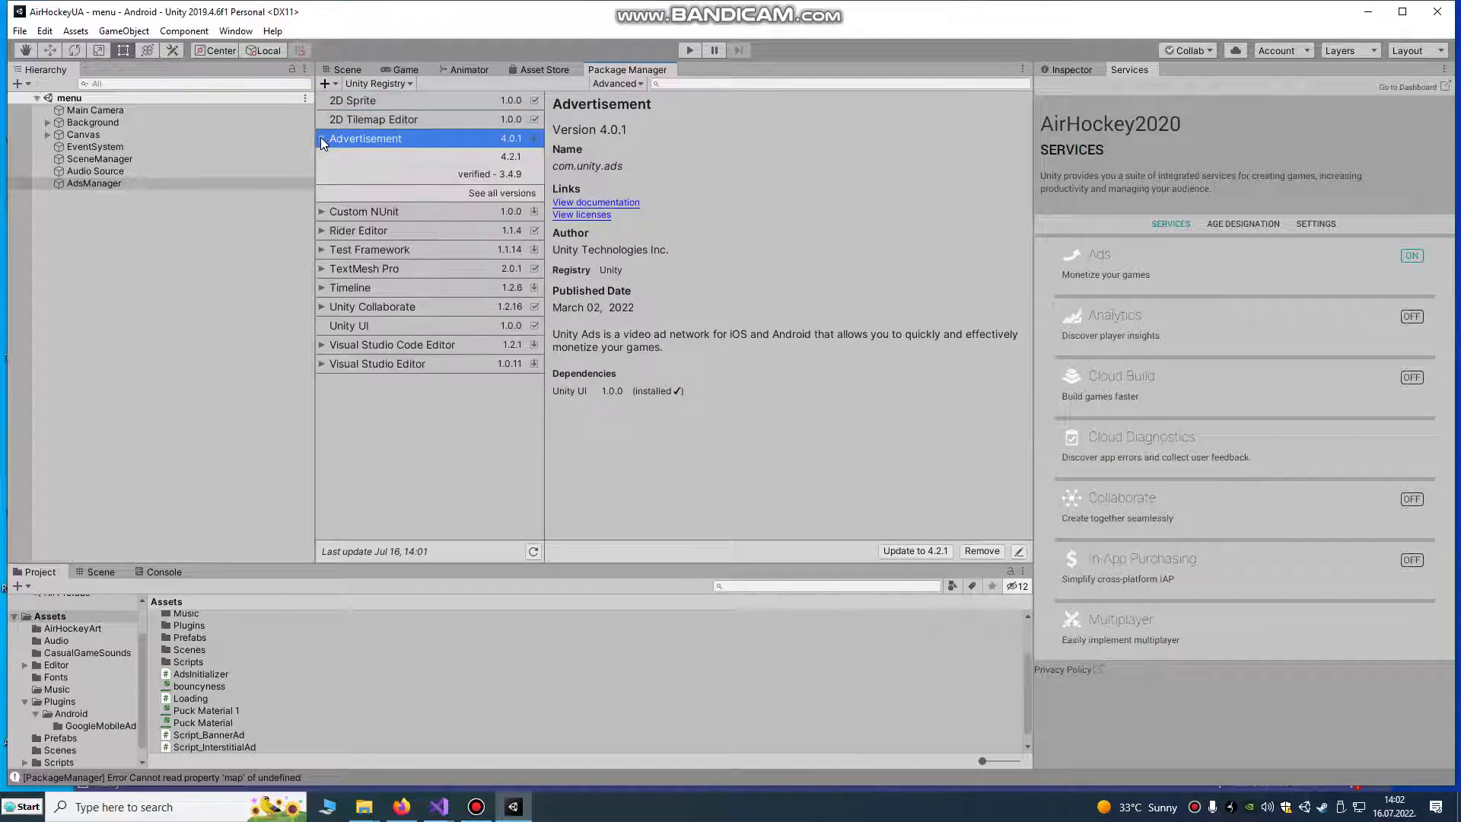
click(481, 195)
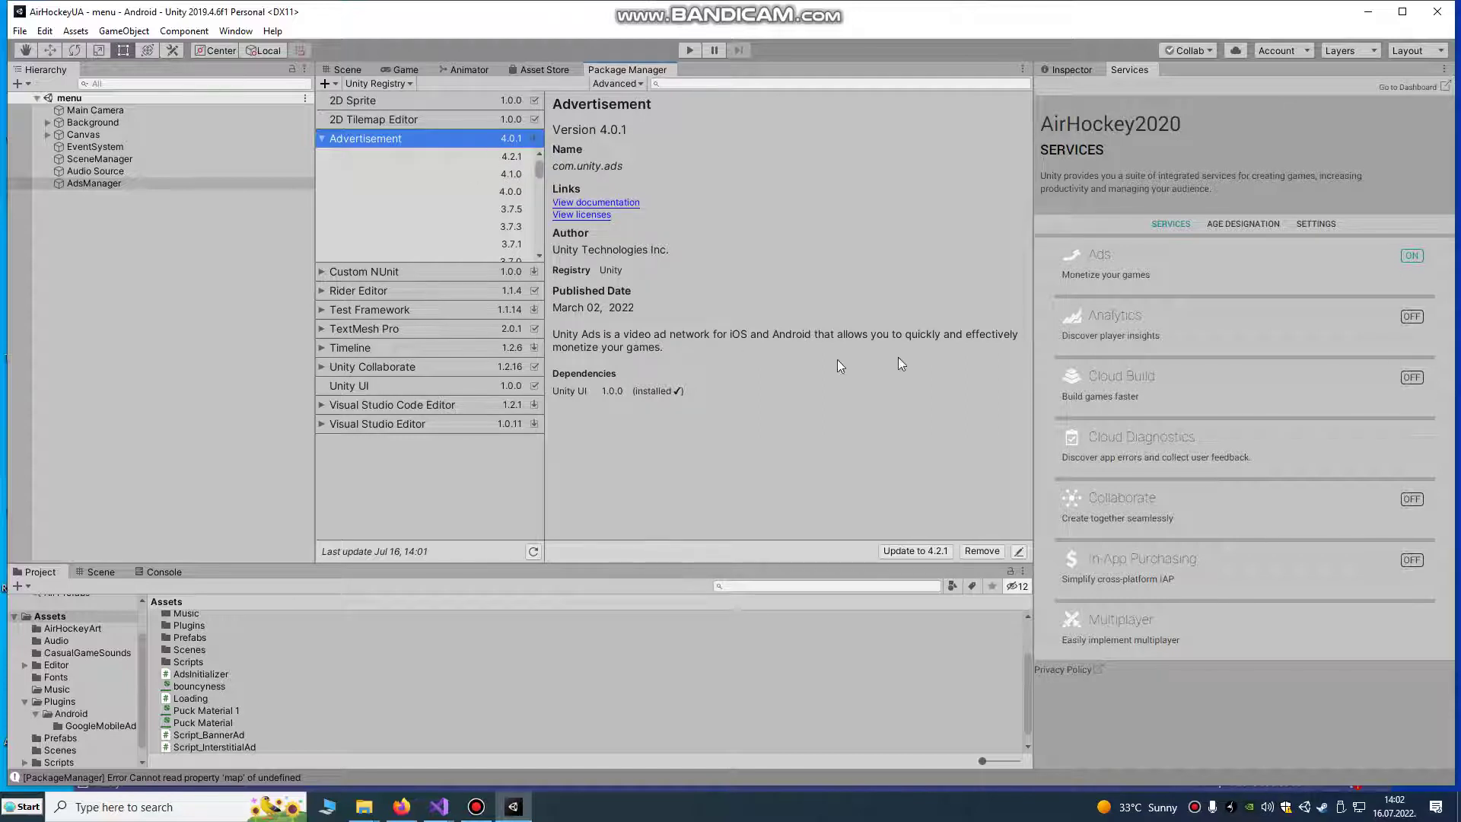
Step: Check the Ads service details show test mode enabled, then return to the Scene view
click(1215, 263)
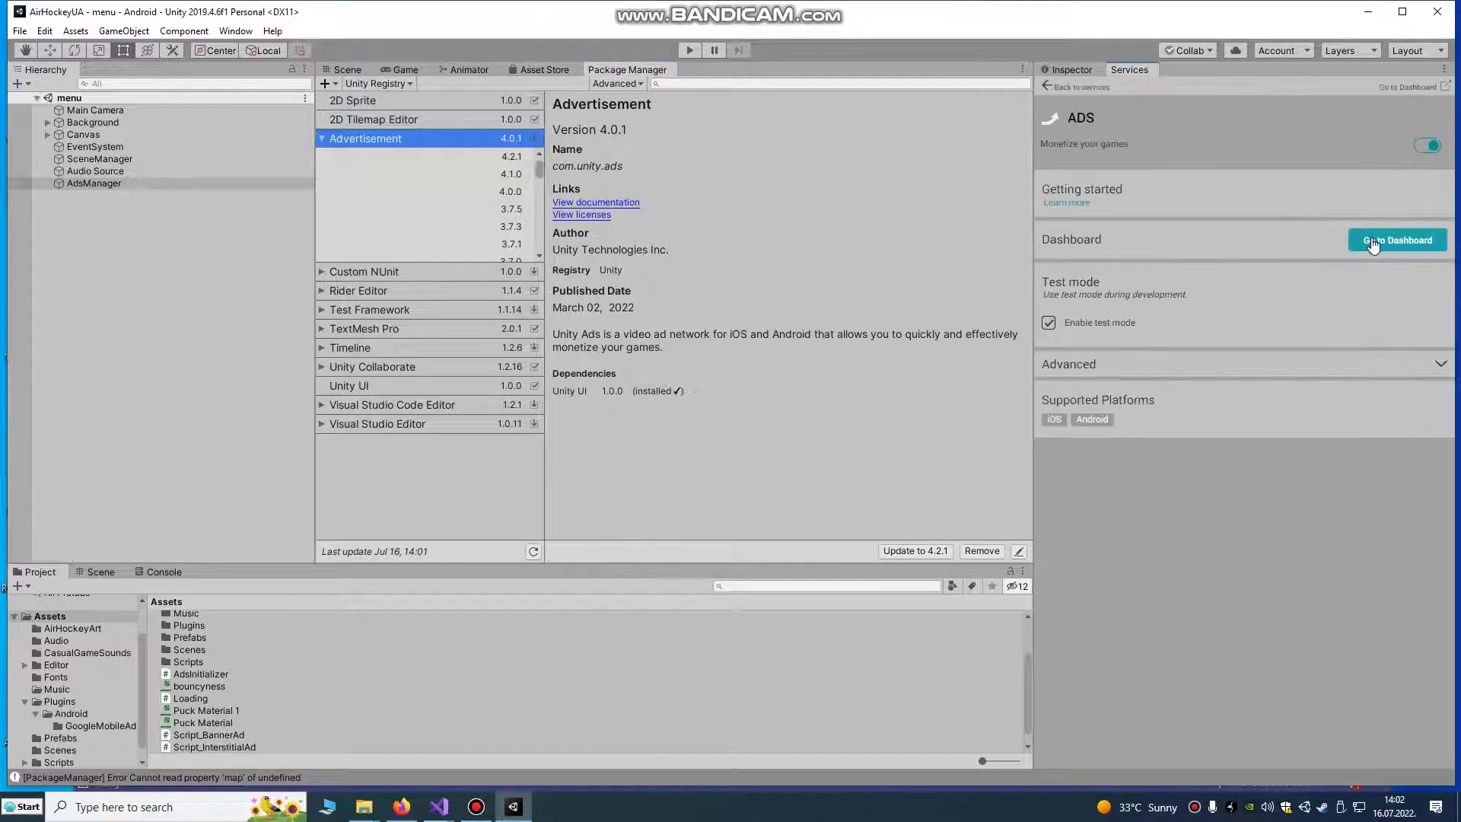
click(171, 337)
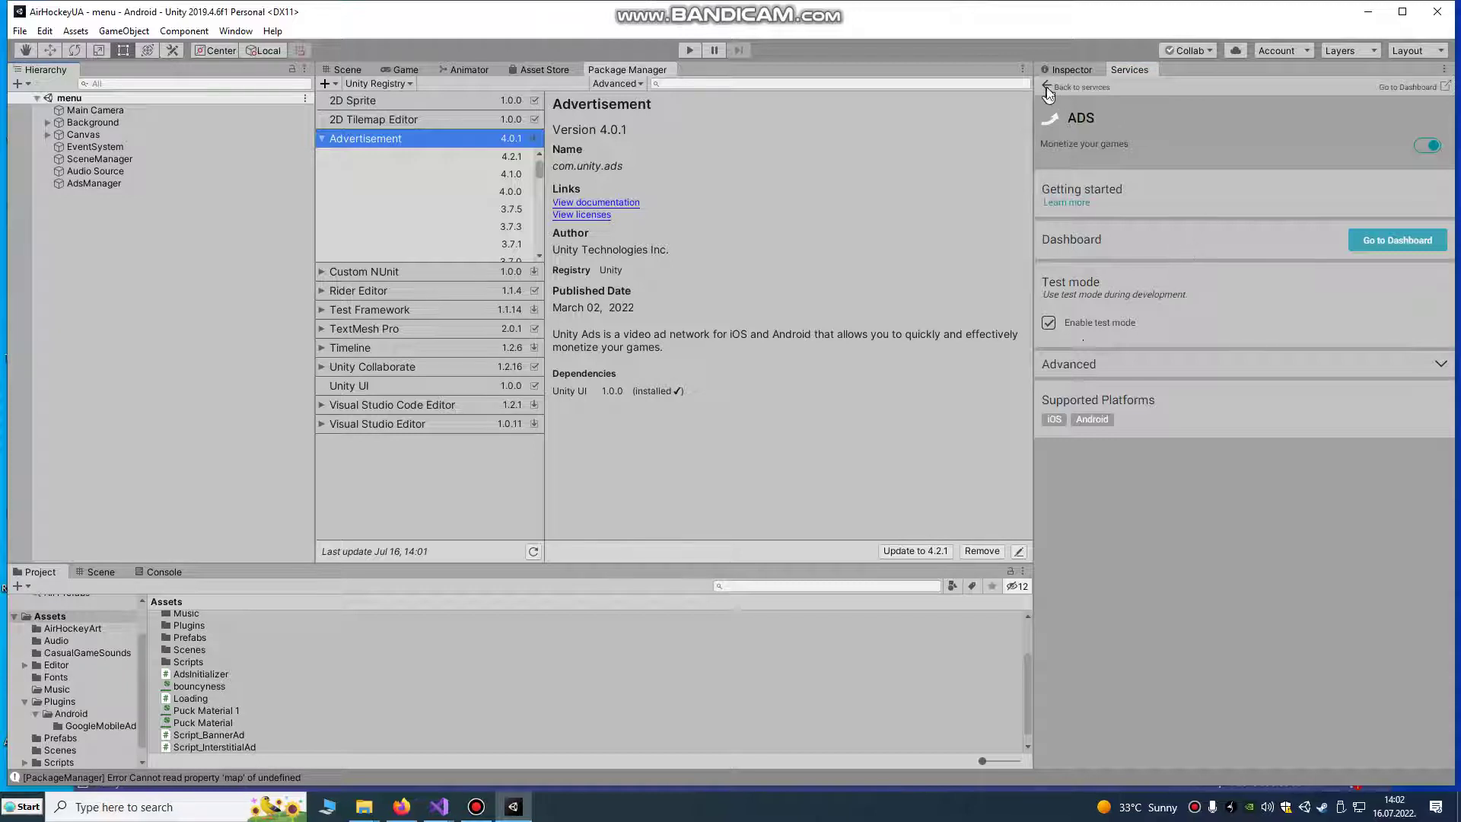
click(356, 72)
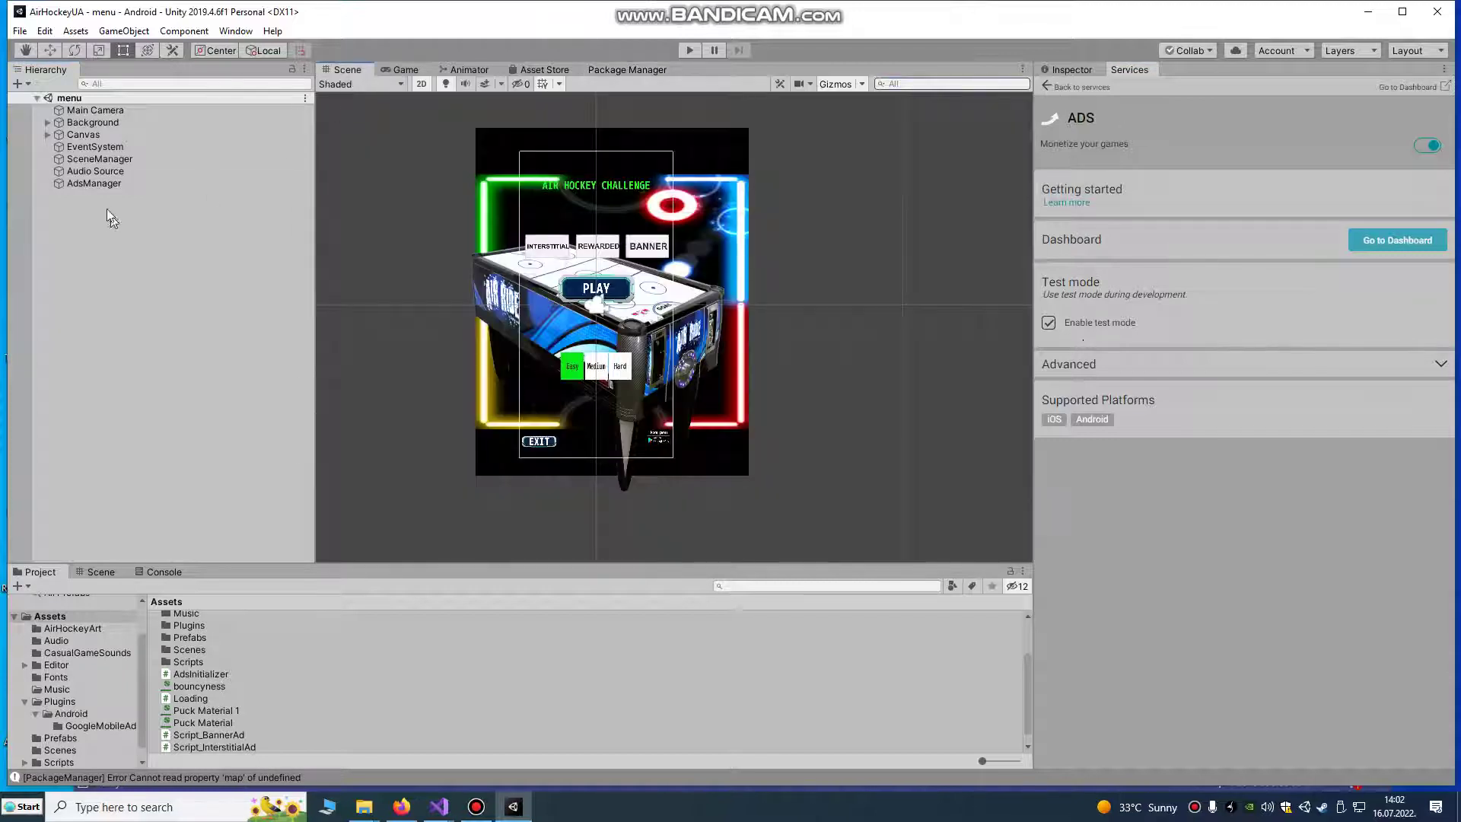
Step: Select the AdsManager object and inspect the AdsInitializer script asset
click(99, 183)
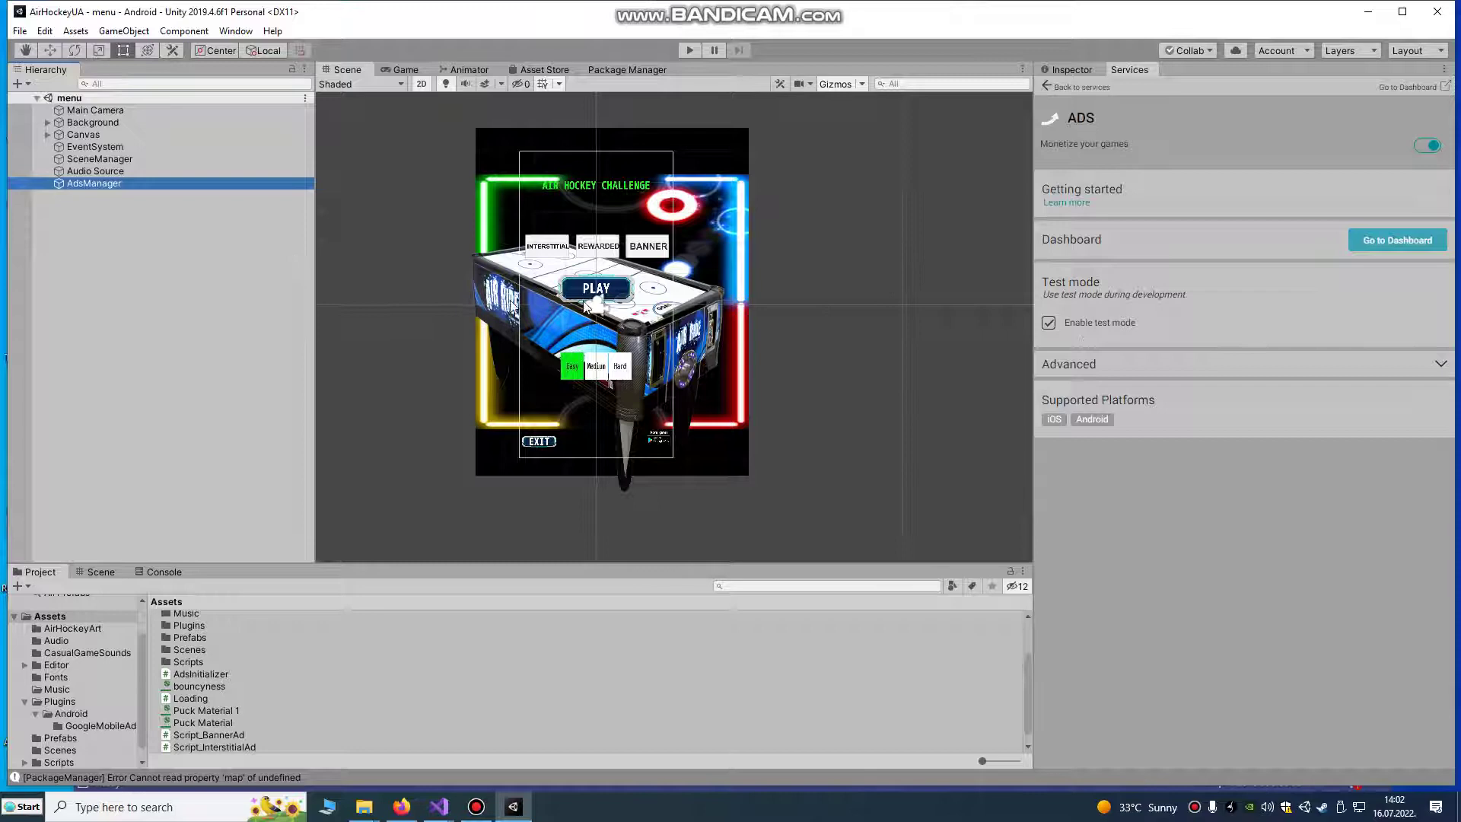
click(203, 674)
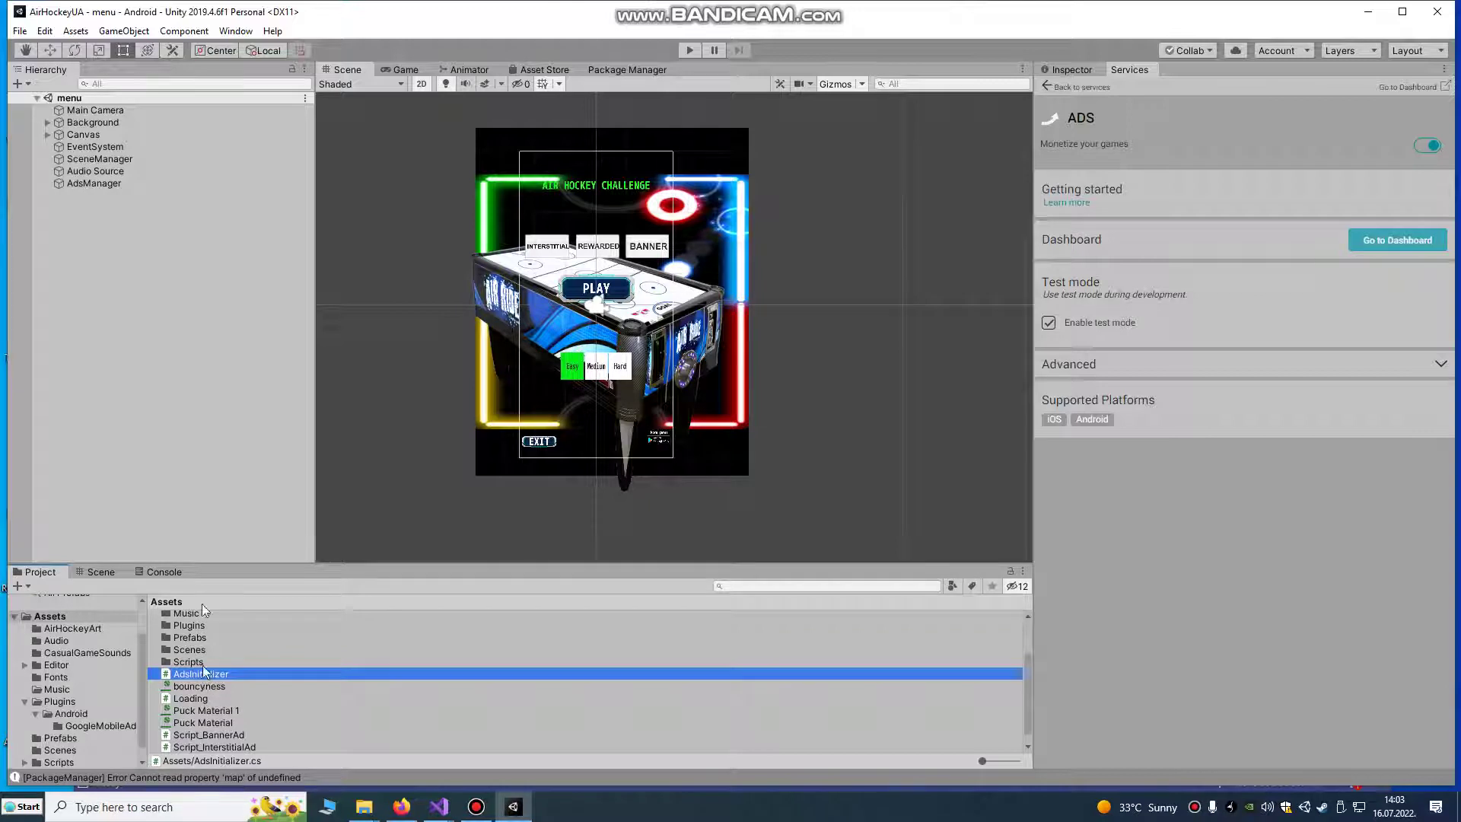
click(98, 185)
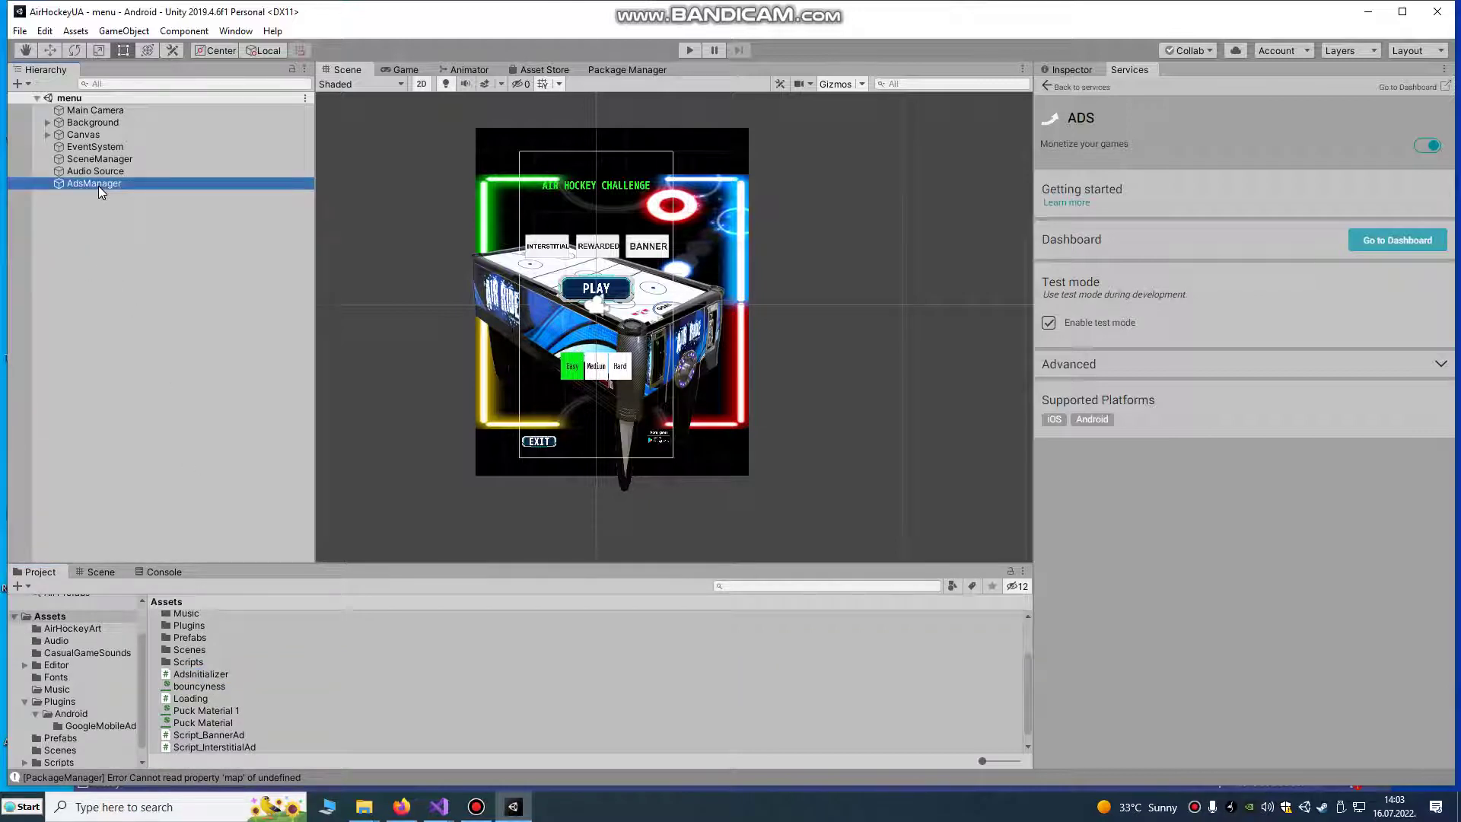
Step: Delete the old AdsManager and create a new empty GameObject named AdsManager
key(Delete)
right_click(115, 194)
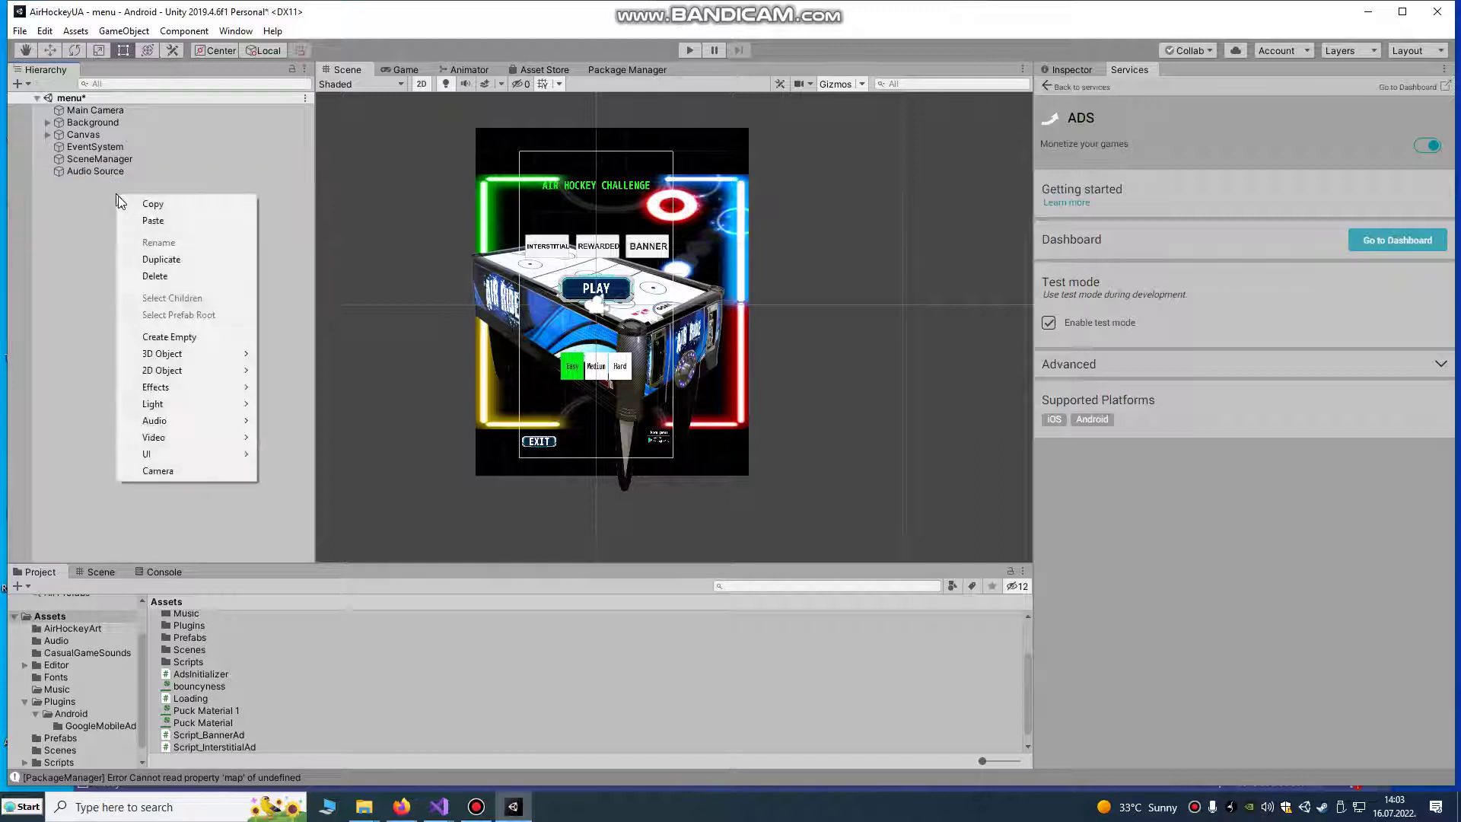
click(161, 335)
right_click(97, 191)
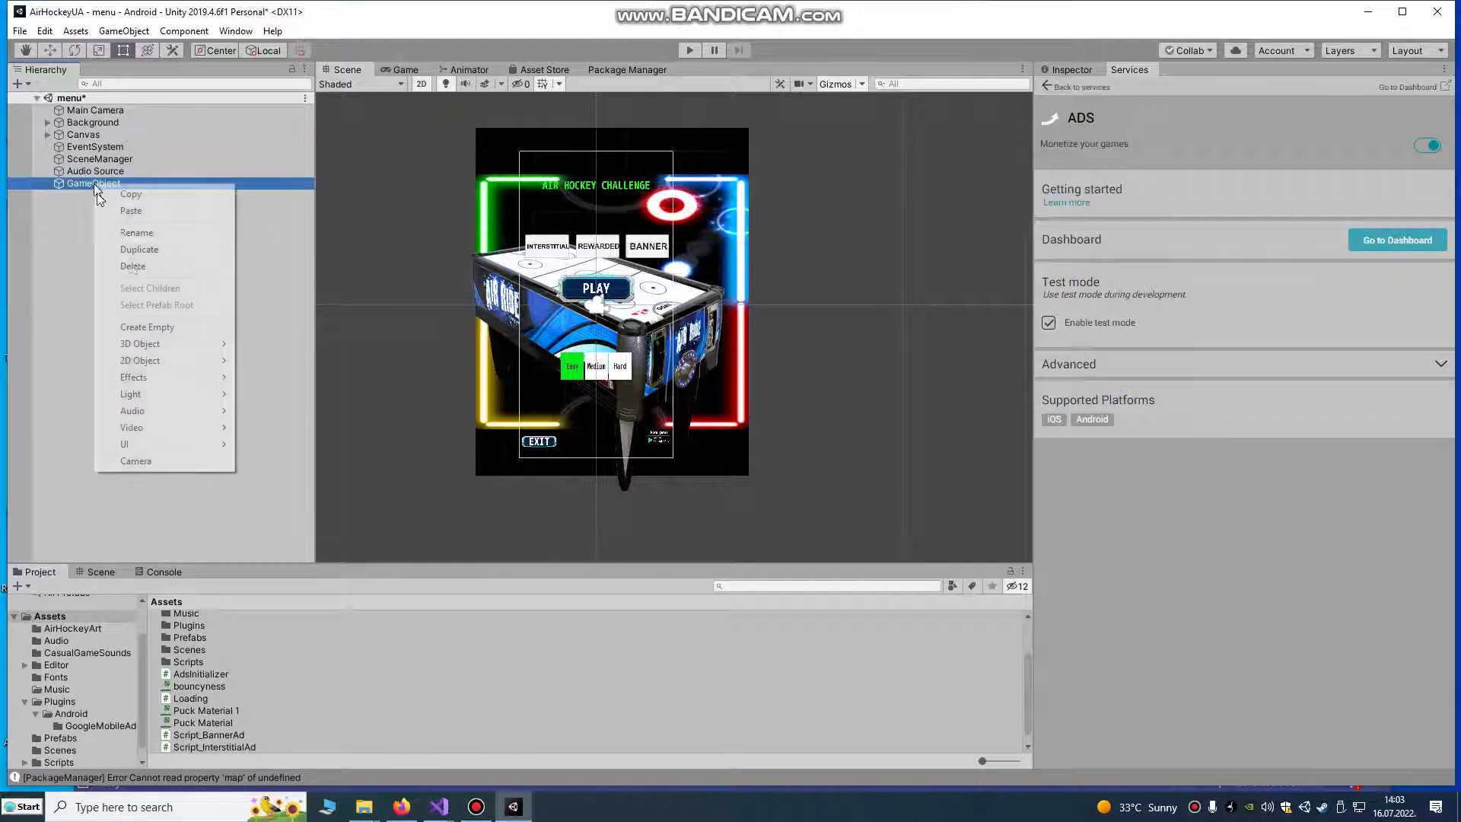
click(131, 229)
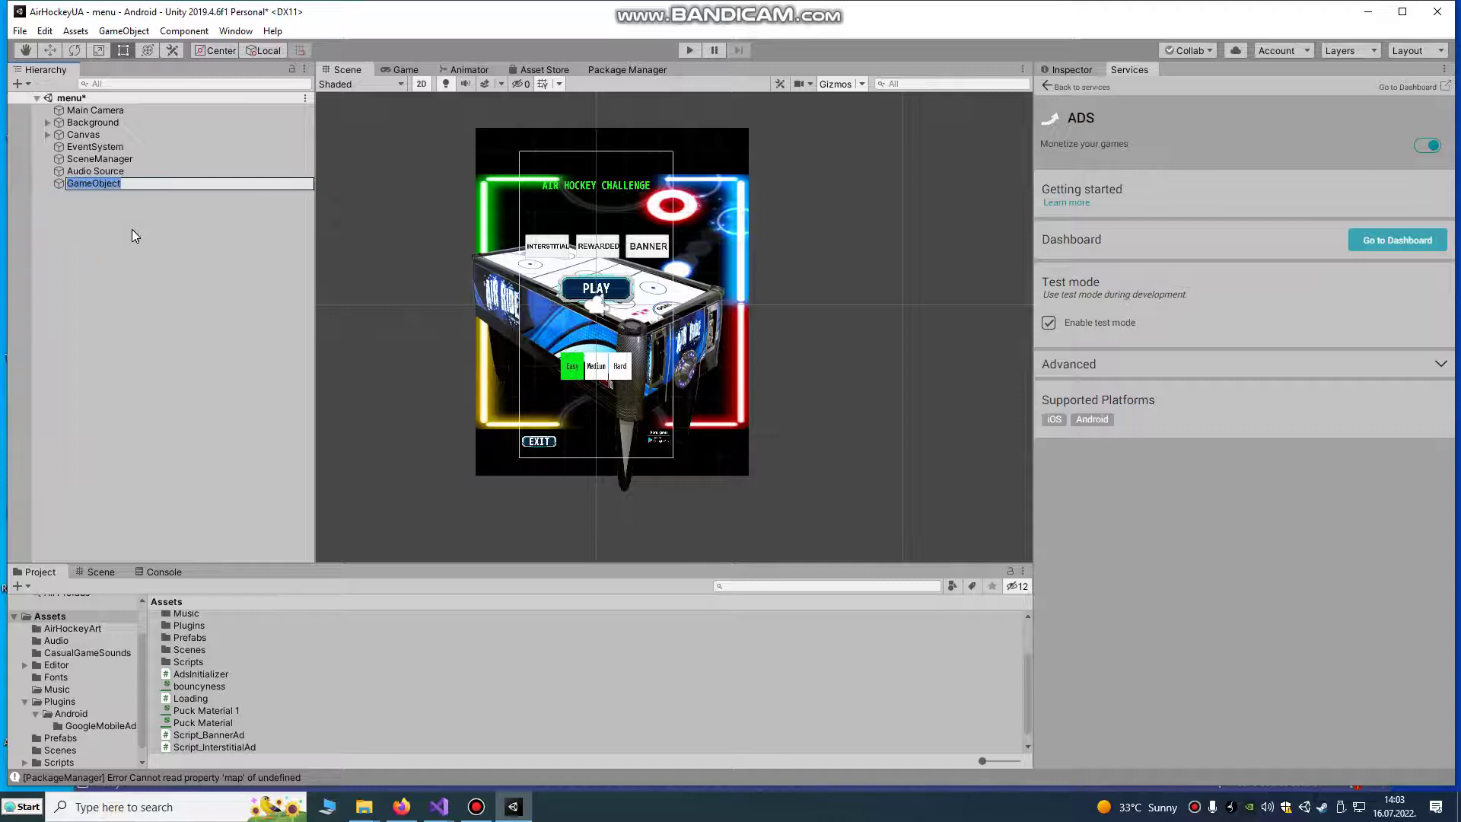
text(aD)
key(BackSpace)
key(BackSpace)
text(Ads)
key(Return)
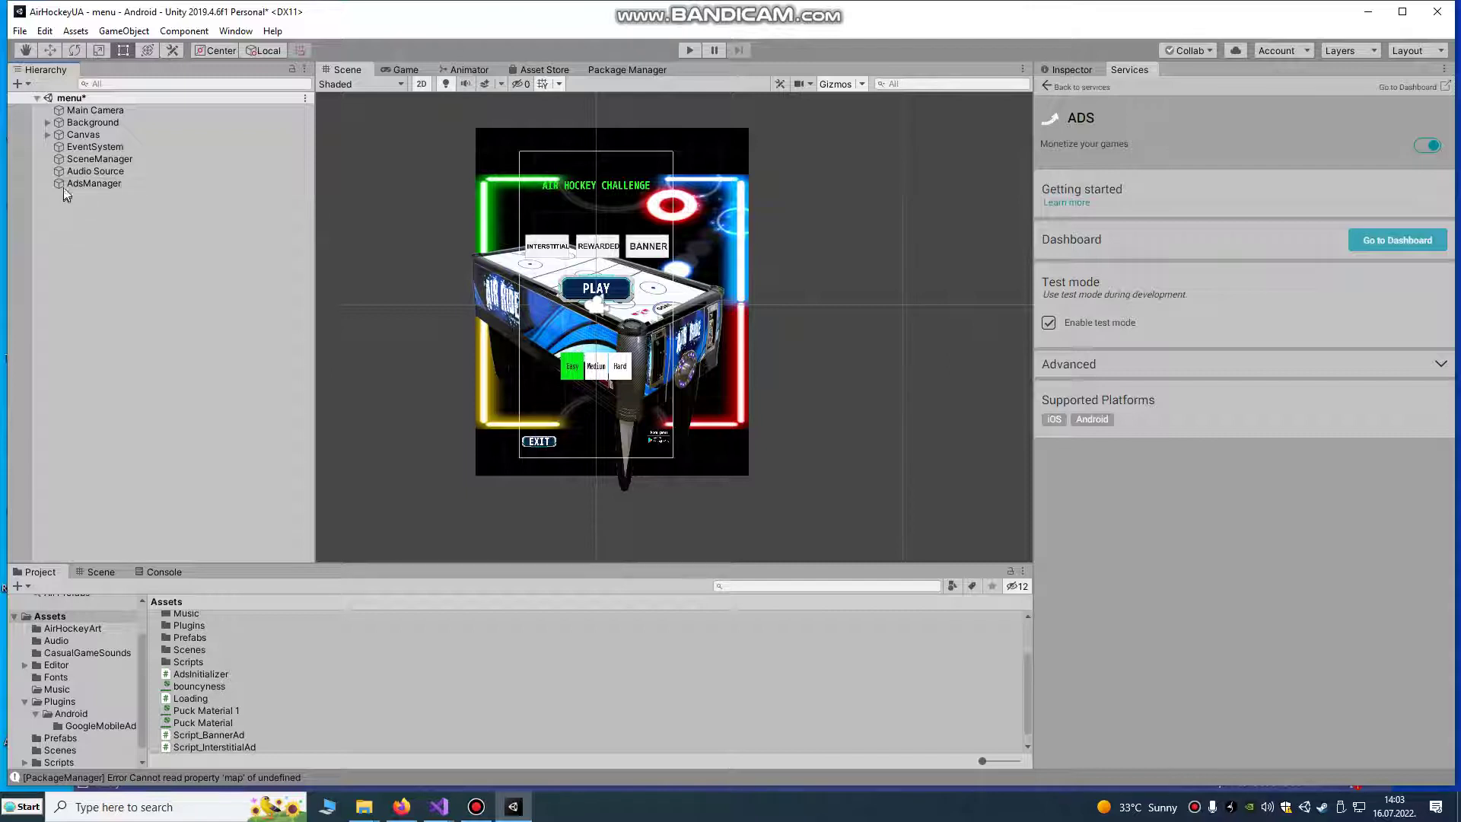
Step: Attach the Ads Initializer script to AdsManager in the Inspector
click(1071, 69)
click(1220, 209)
click(1196, 263)
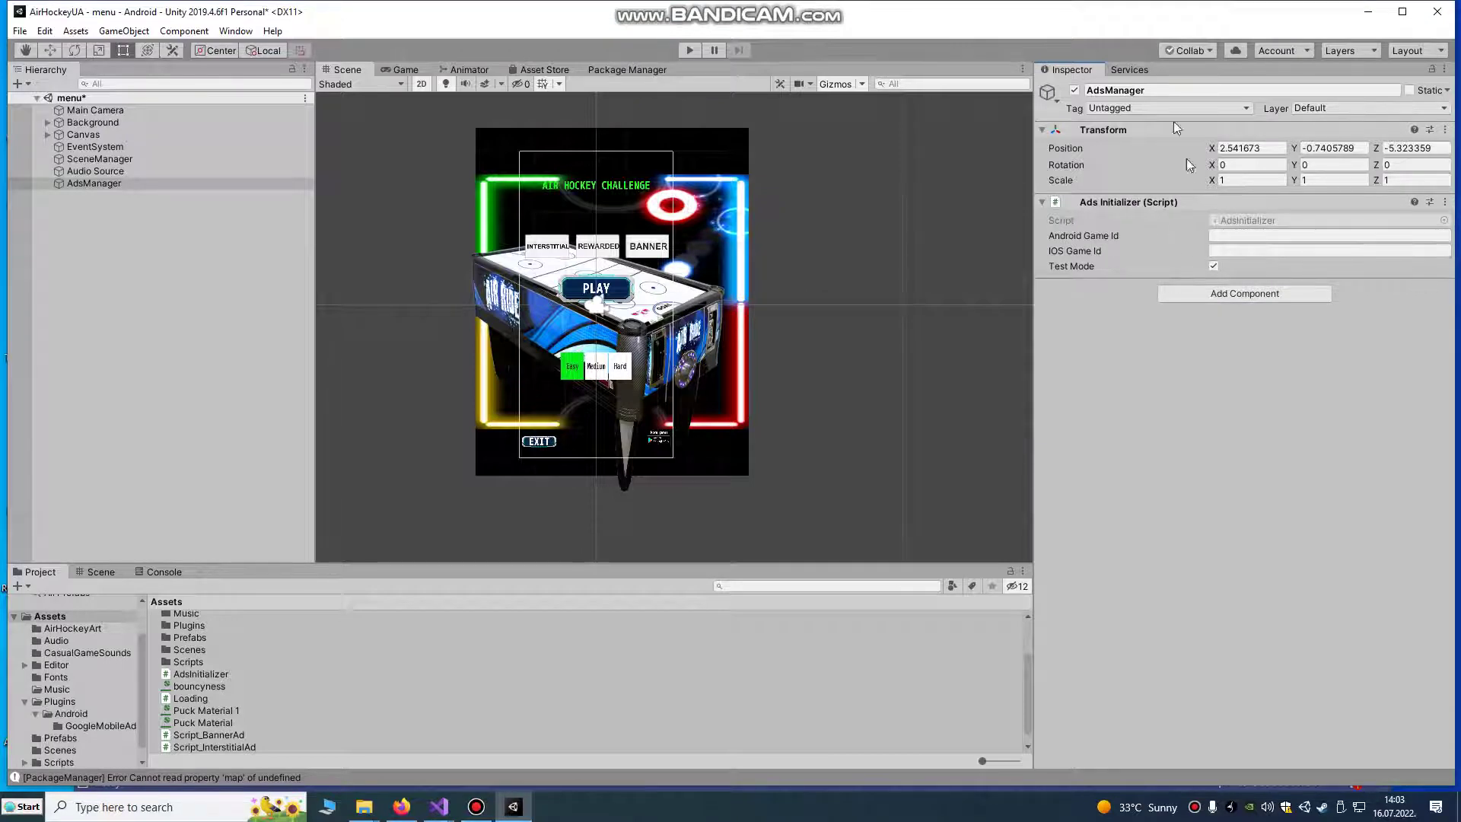
Step: Copy the dashboard's Android Game ID into the Ads Initializer's Android Game Id field
click(1129, 69)
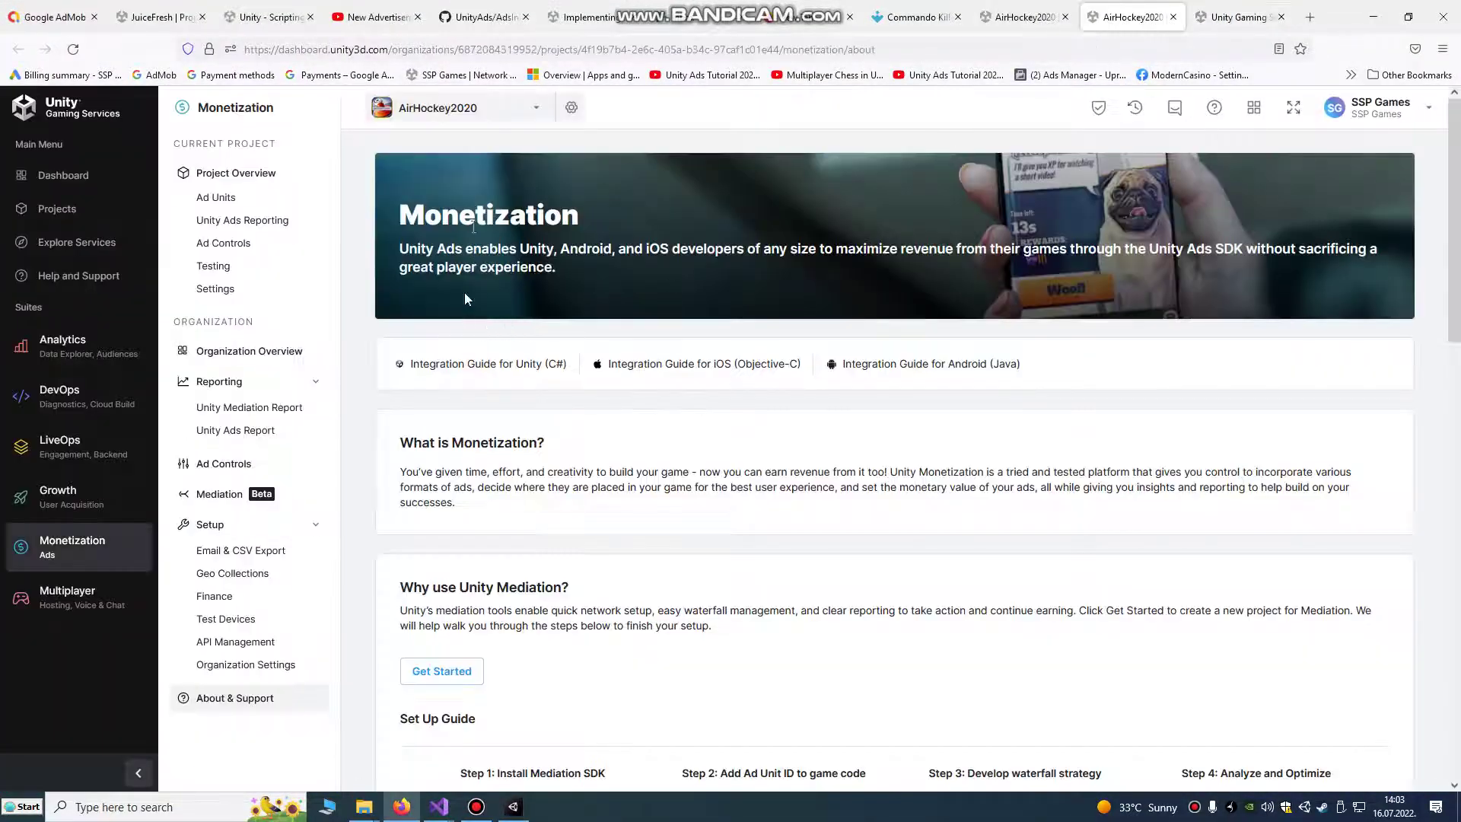
click(1027, 17)
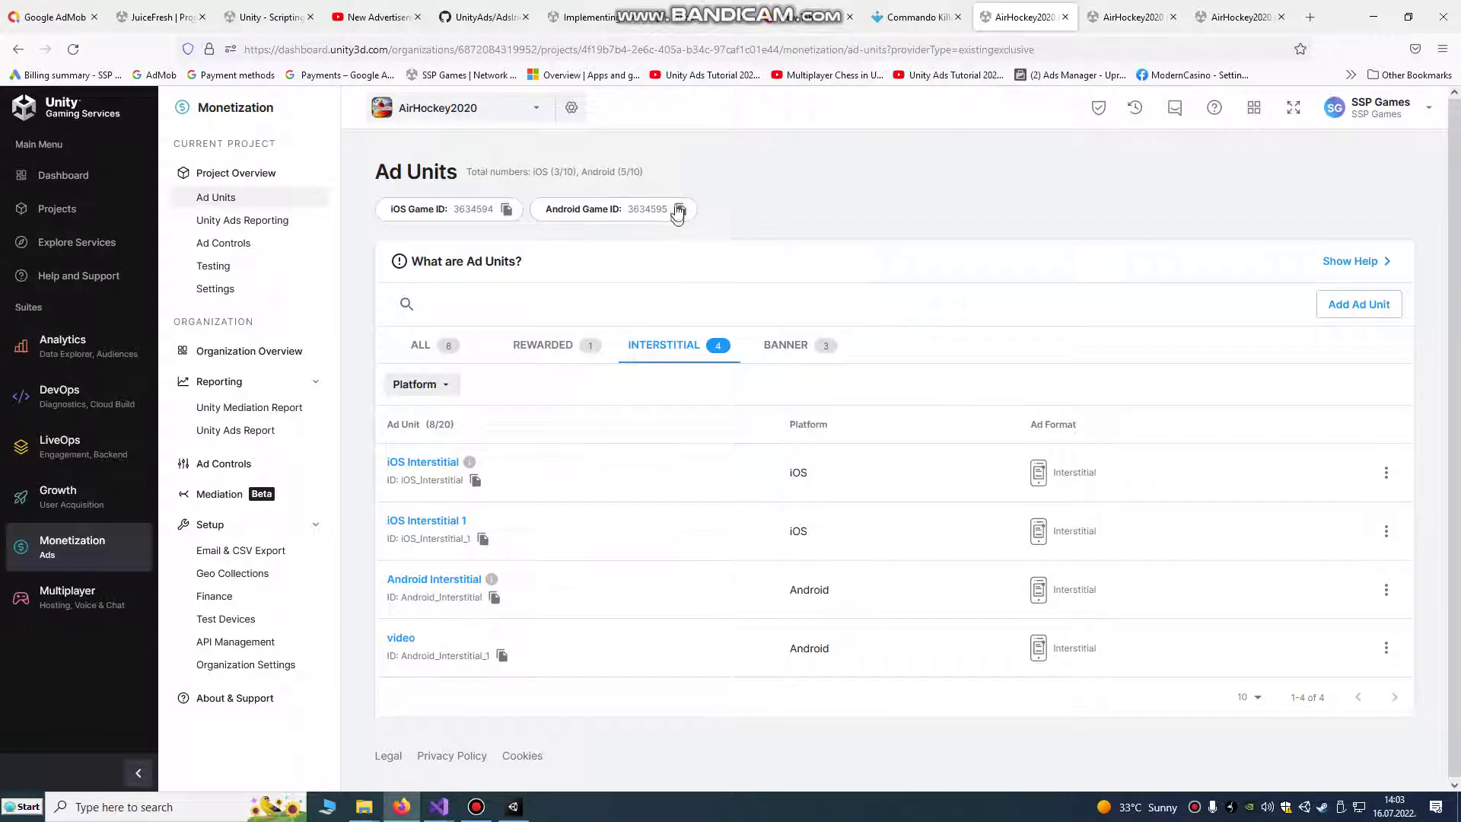
click(680, 210)
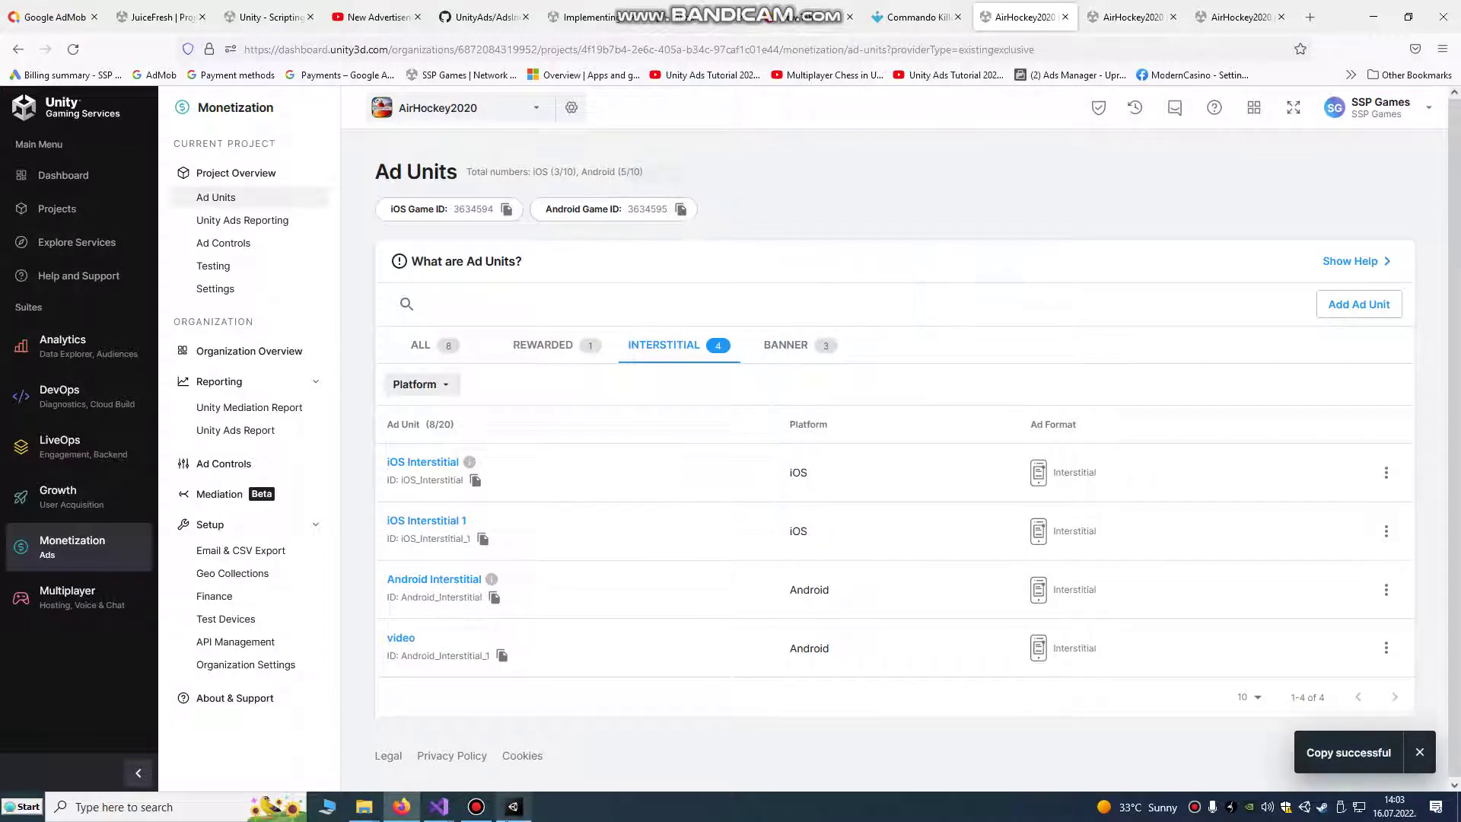
click(513, 807)
click(114, 184)
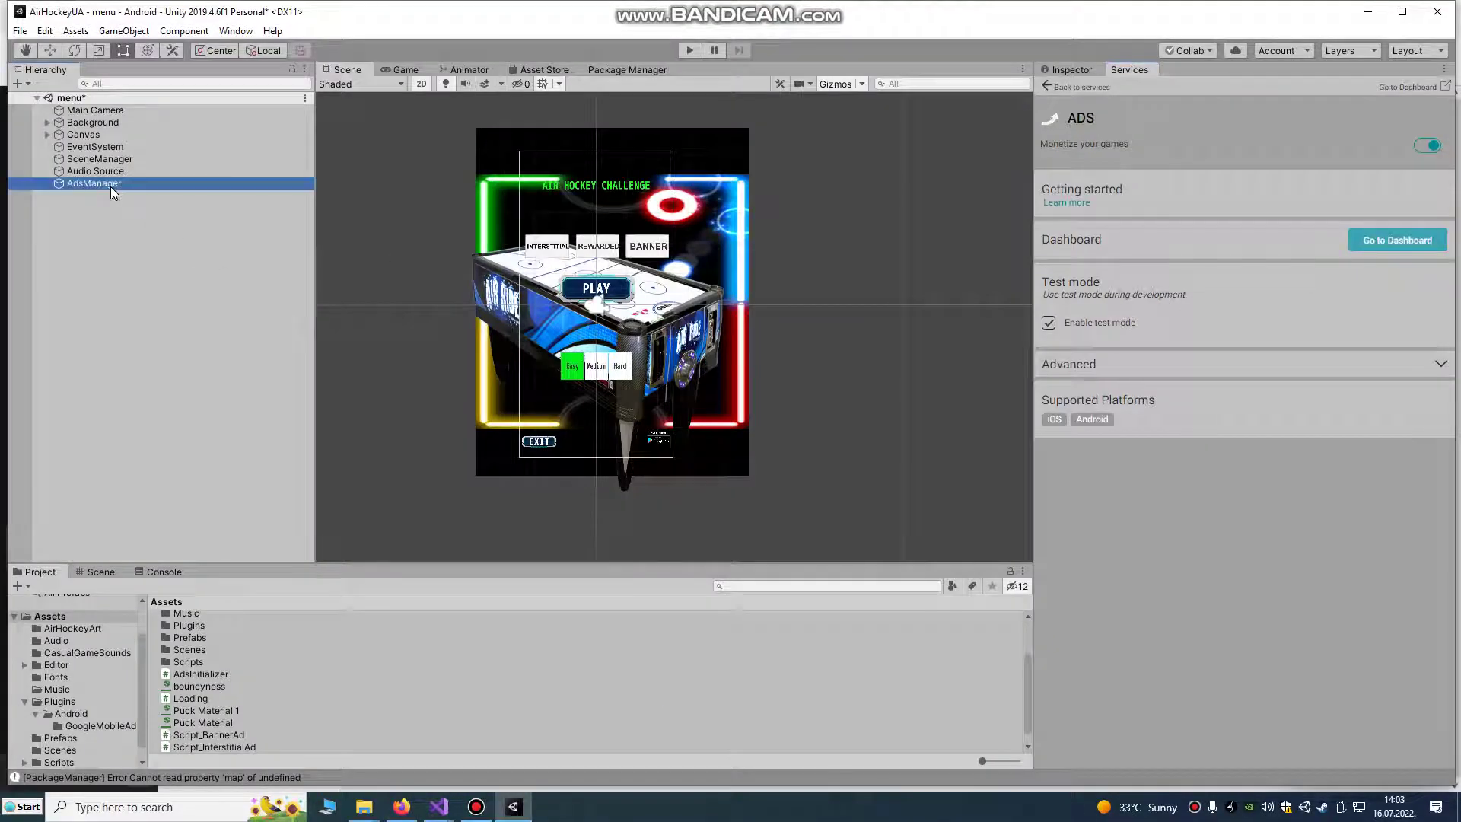
click(1069, 69)
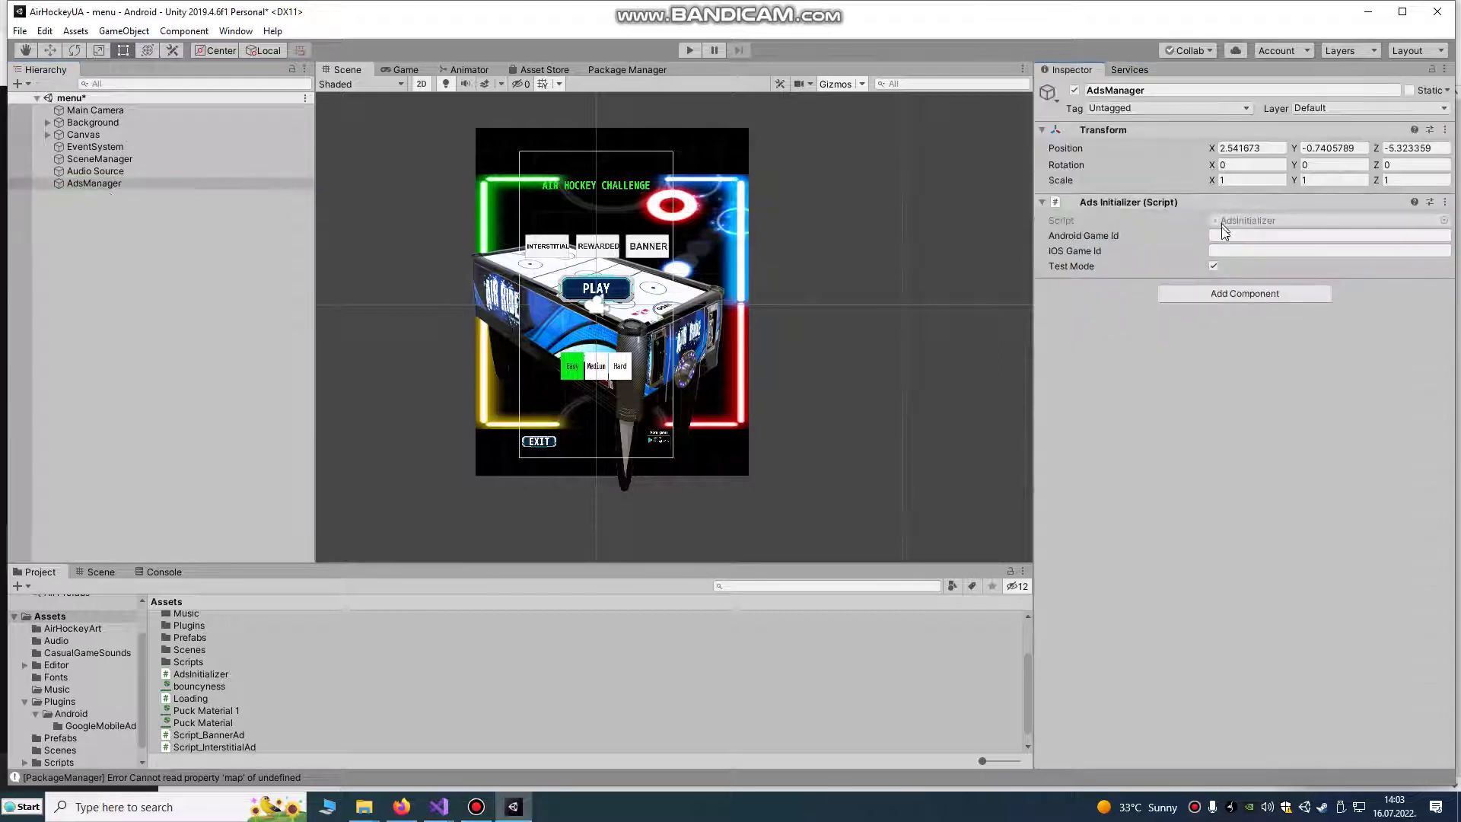
click(1223, 235)
key(ctrl+v)
key(Tab)
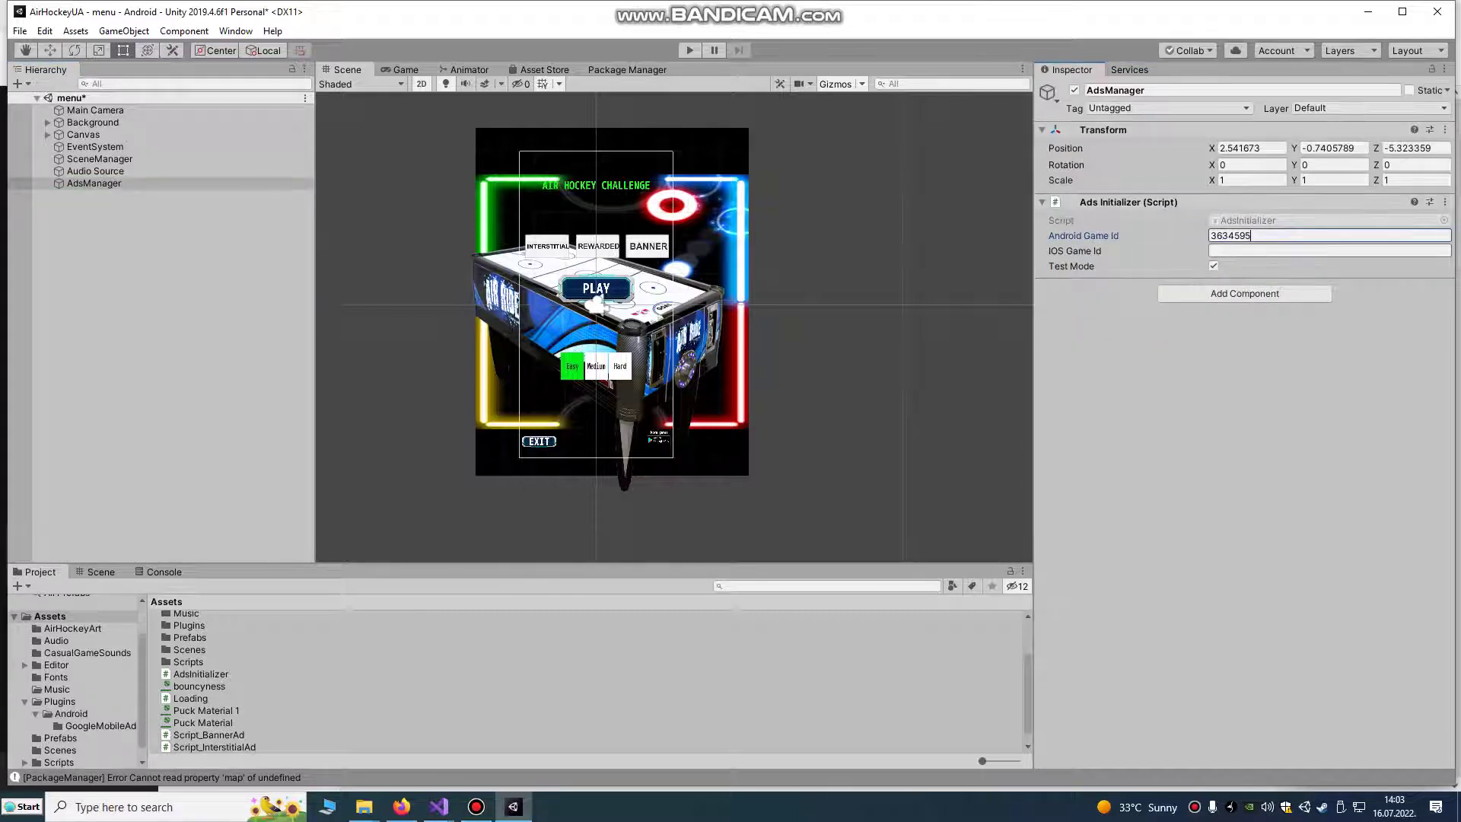
Step: Paste the game ID into IOS Game Id and start a Play-mode test run
click(401, 807)
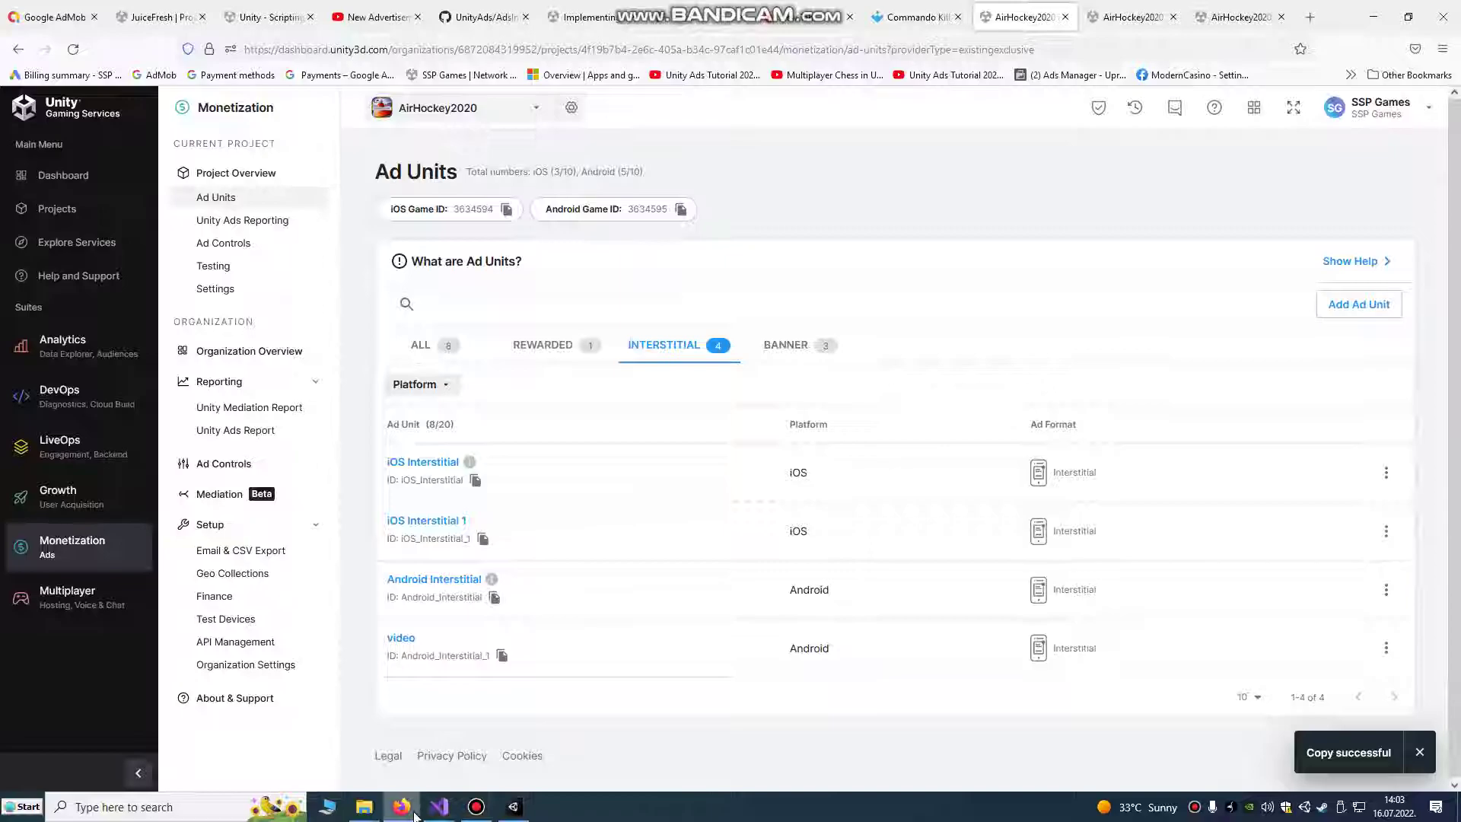
key(alt+Tab)
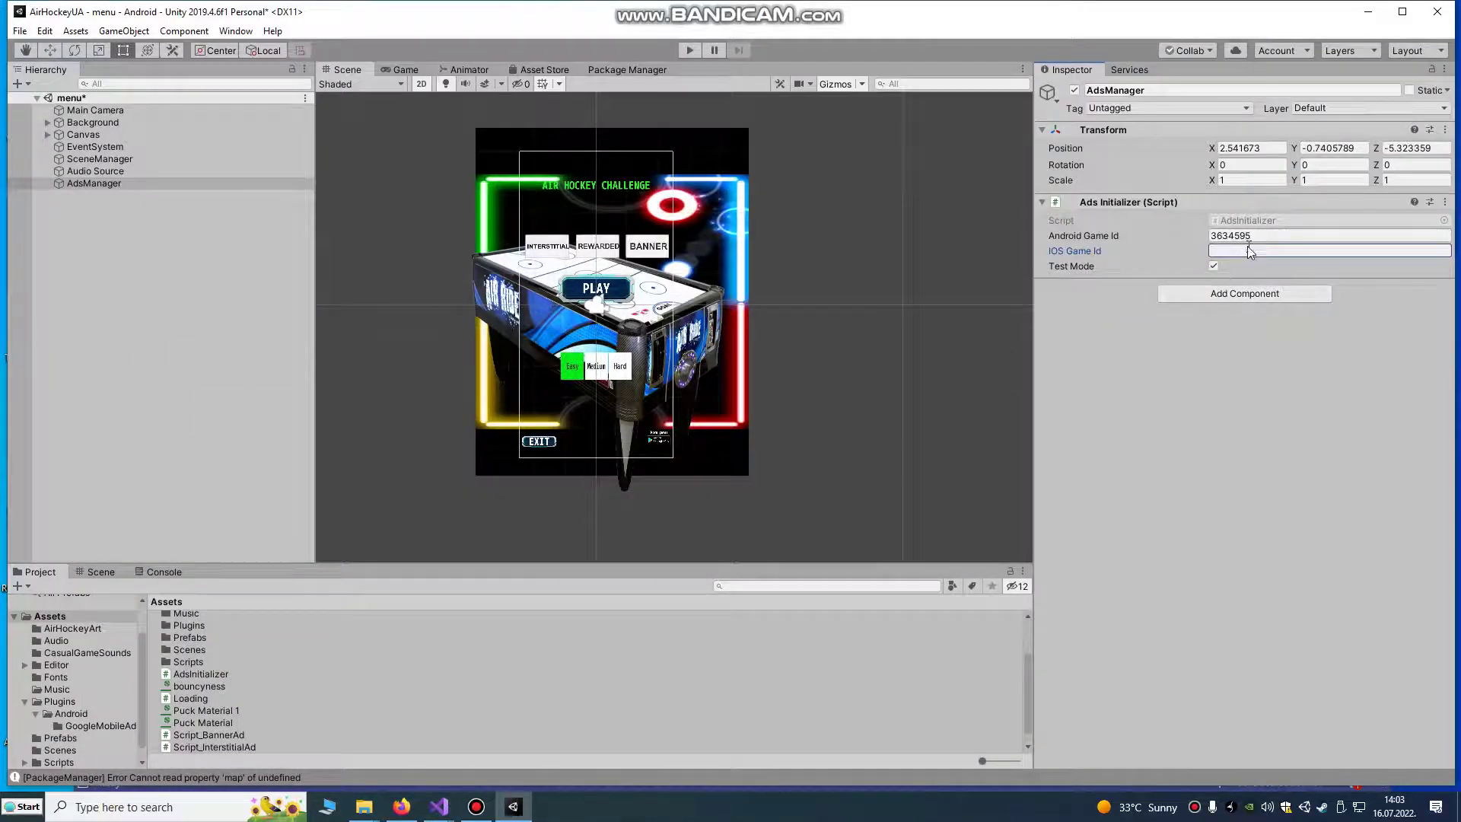
key(ctrl+v)
click(1217, 367)
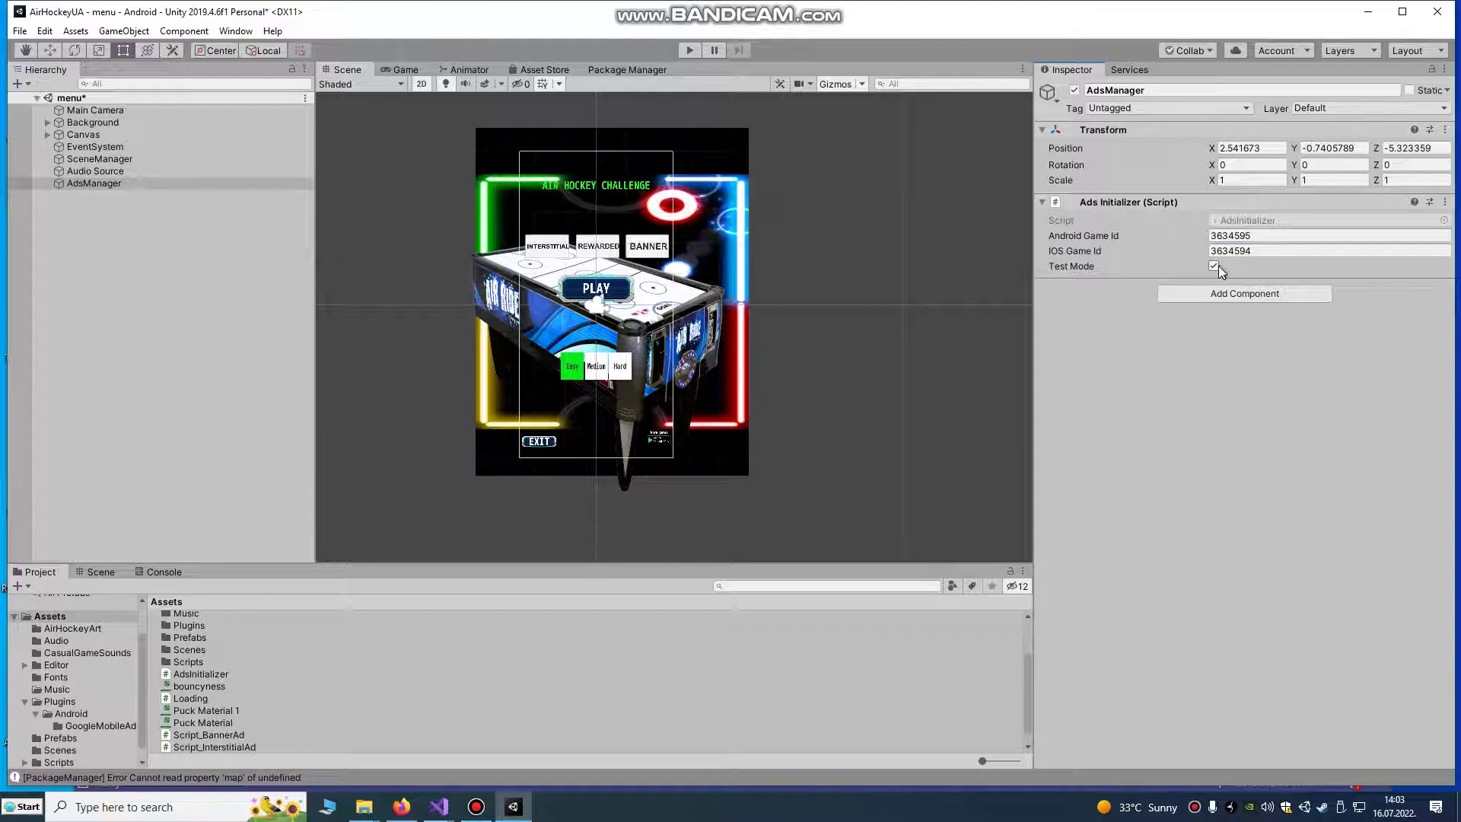
click(690, 51)
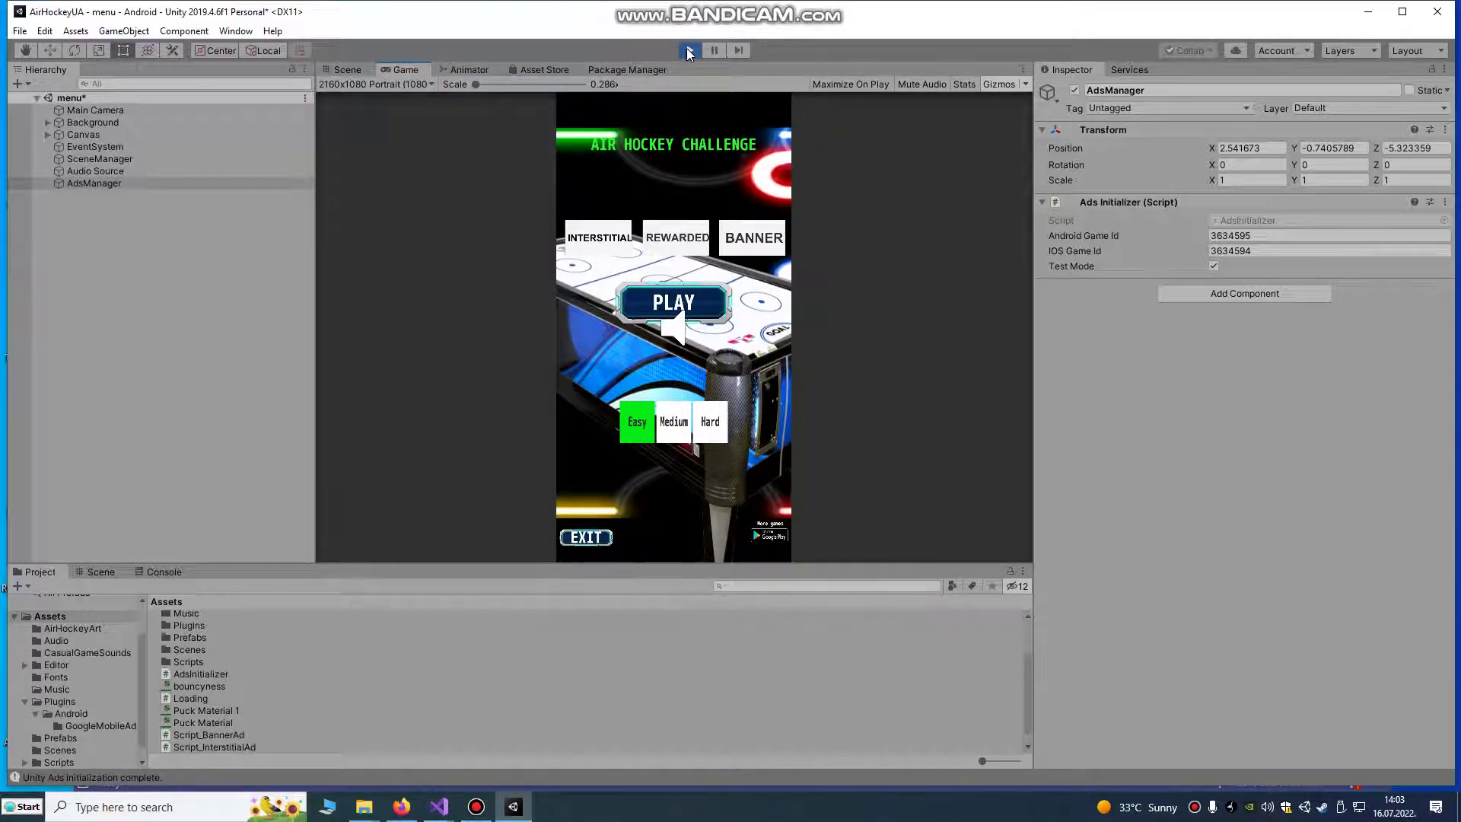
Step: Stop Play mode once initialization completes and reselect AdsManager
click(689, 51)
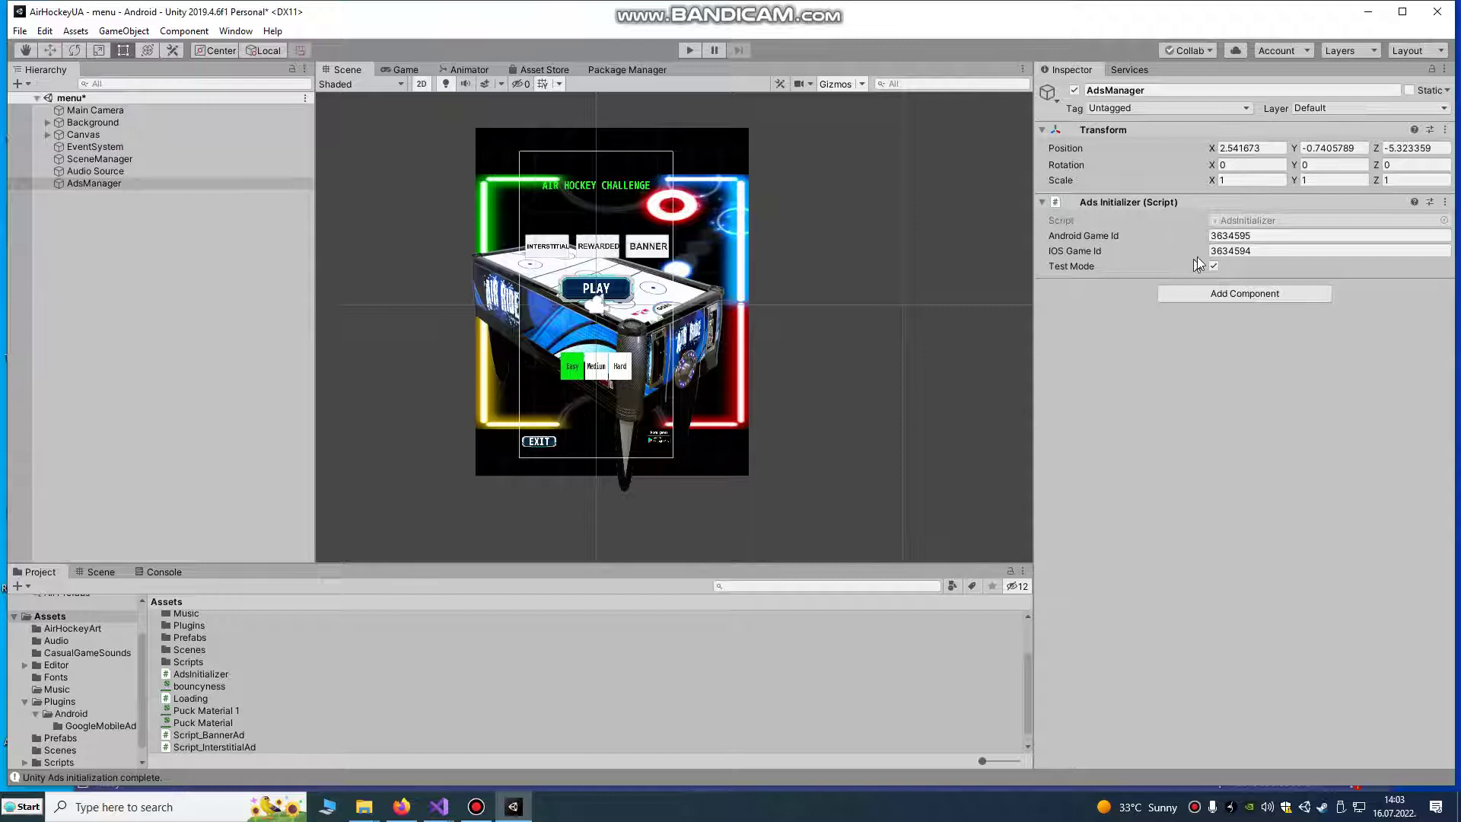
click(83, 184)
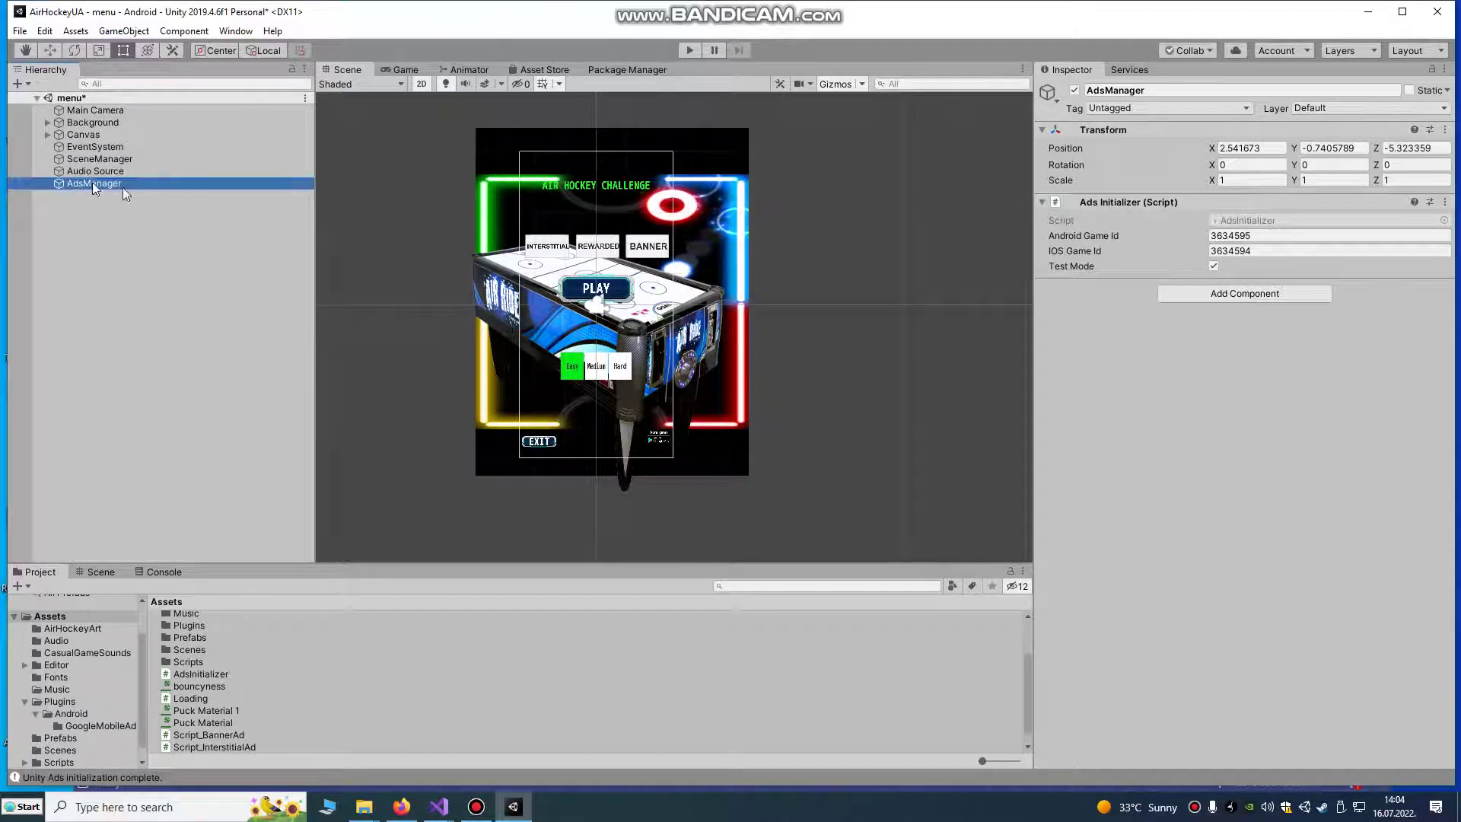
Step: Add Script_Banner Ad to AdsManager and set Banner Position to TOP_CENTER
click(1187, 294)
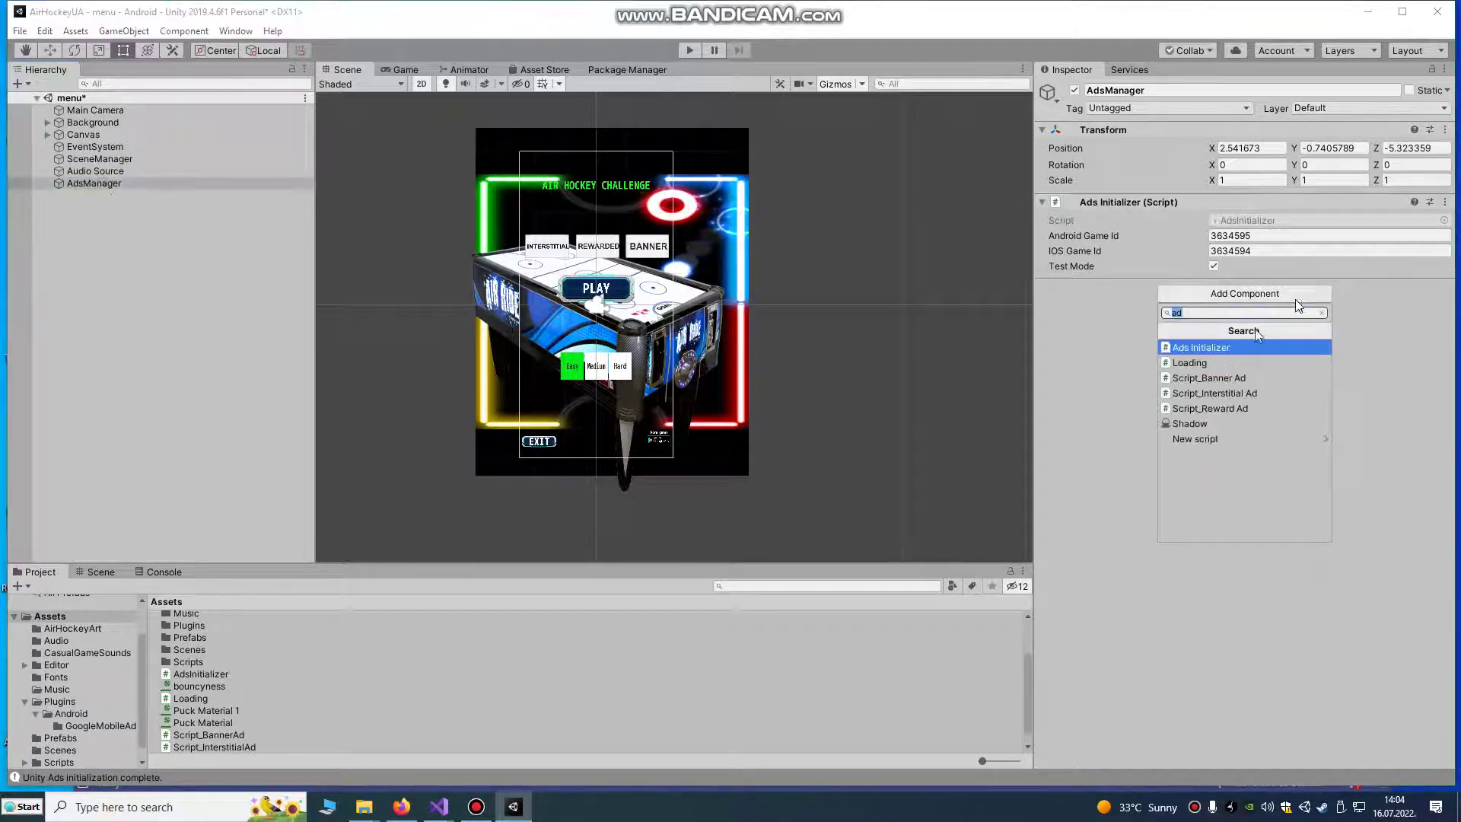
click(1192, 379)
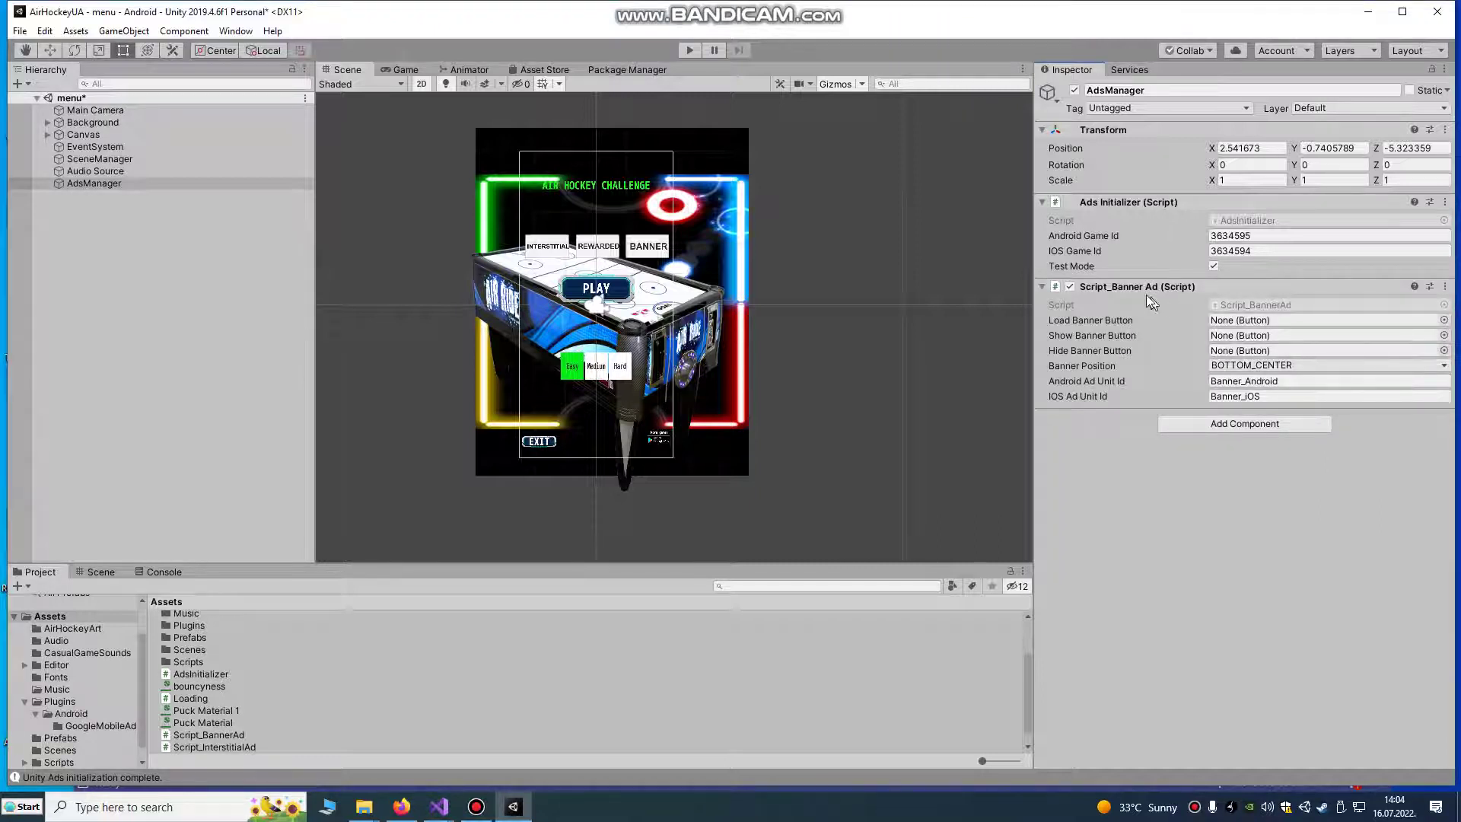
click(1261, 367)
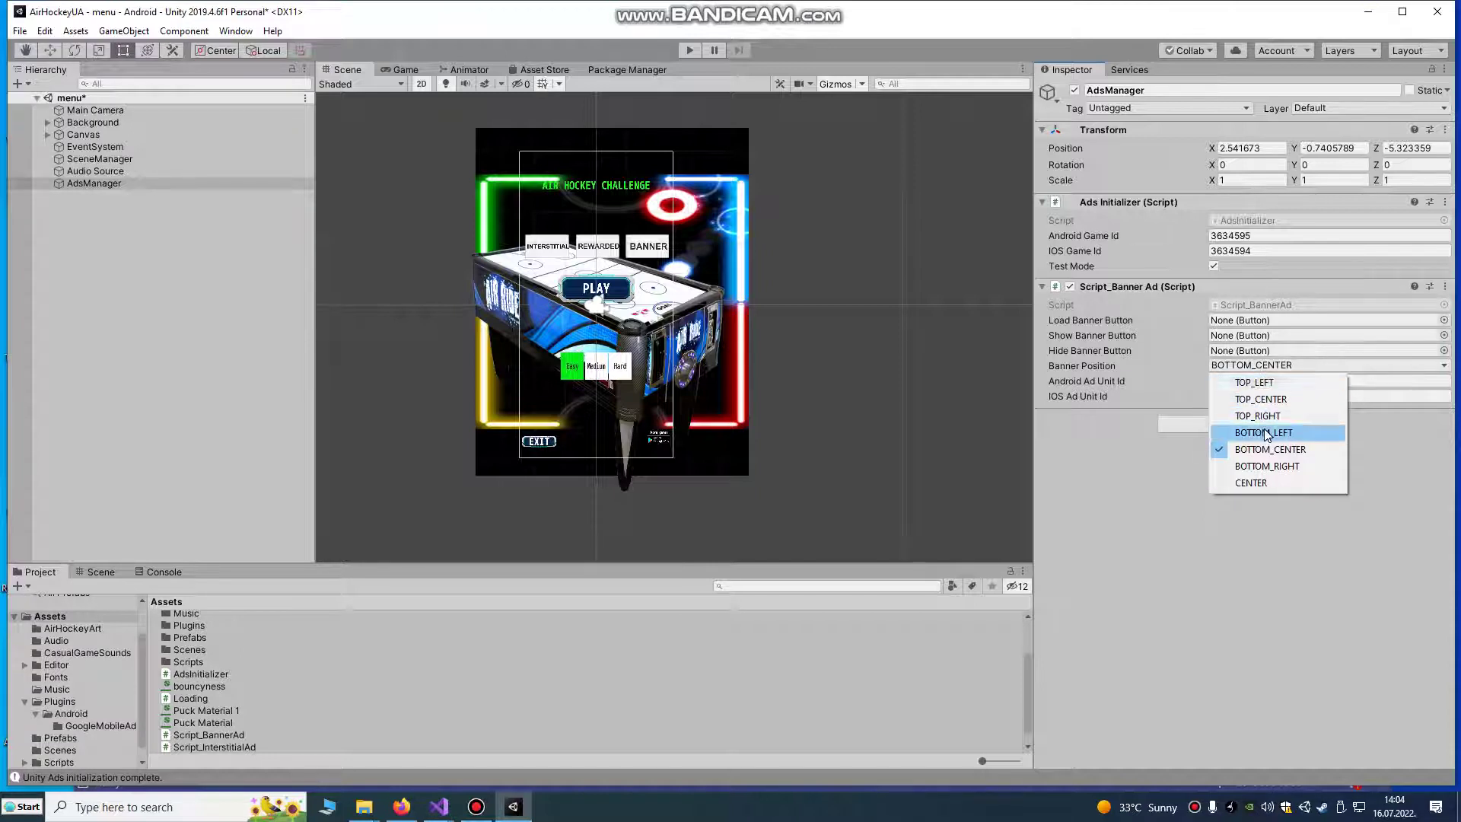
click(1282, 401)
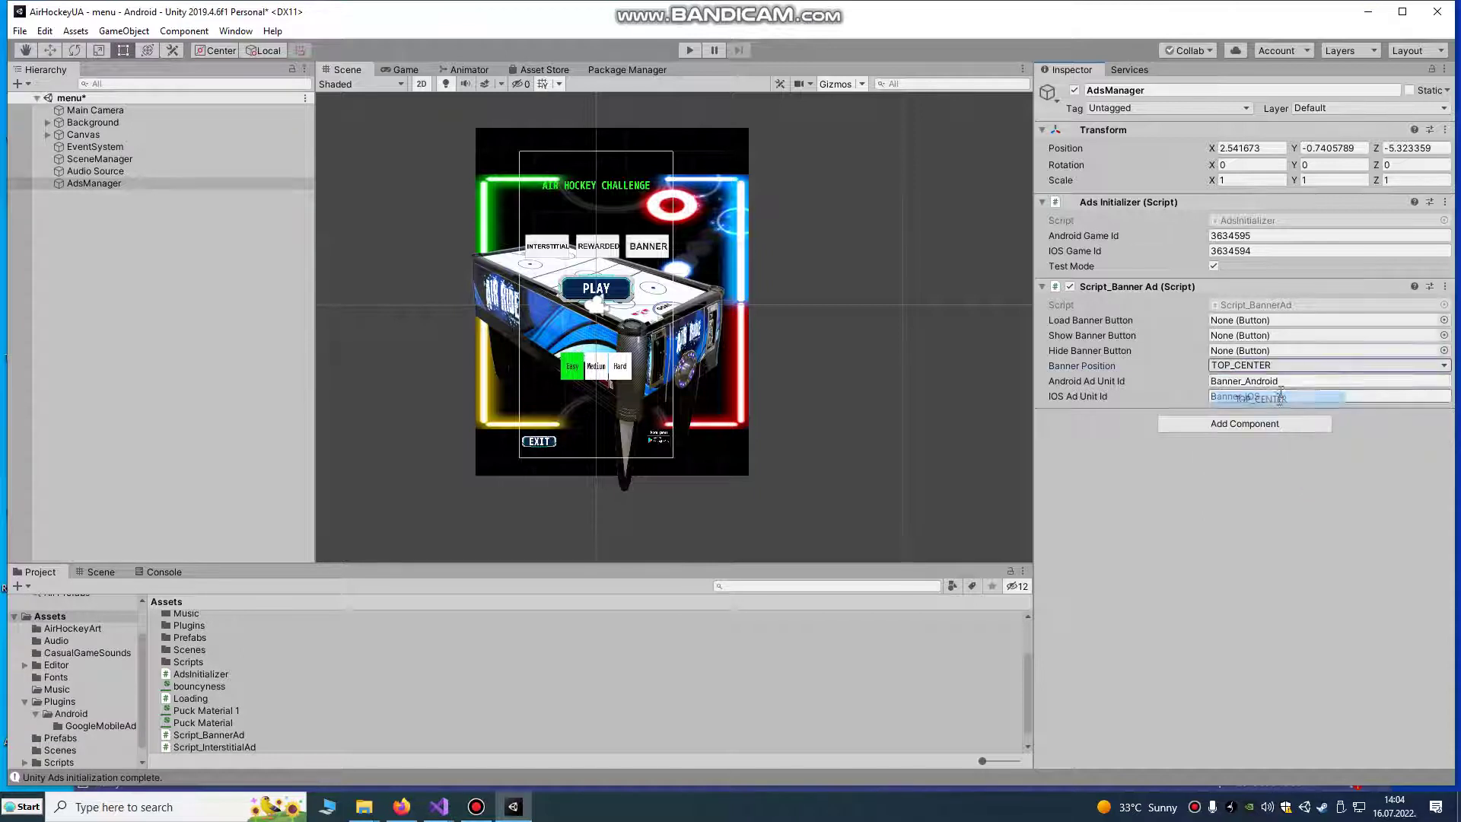
scroll(659, 239, up, 1)
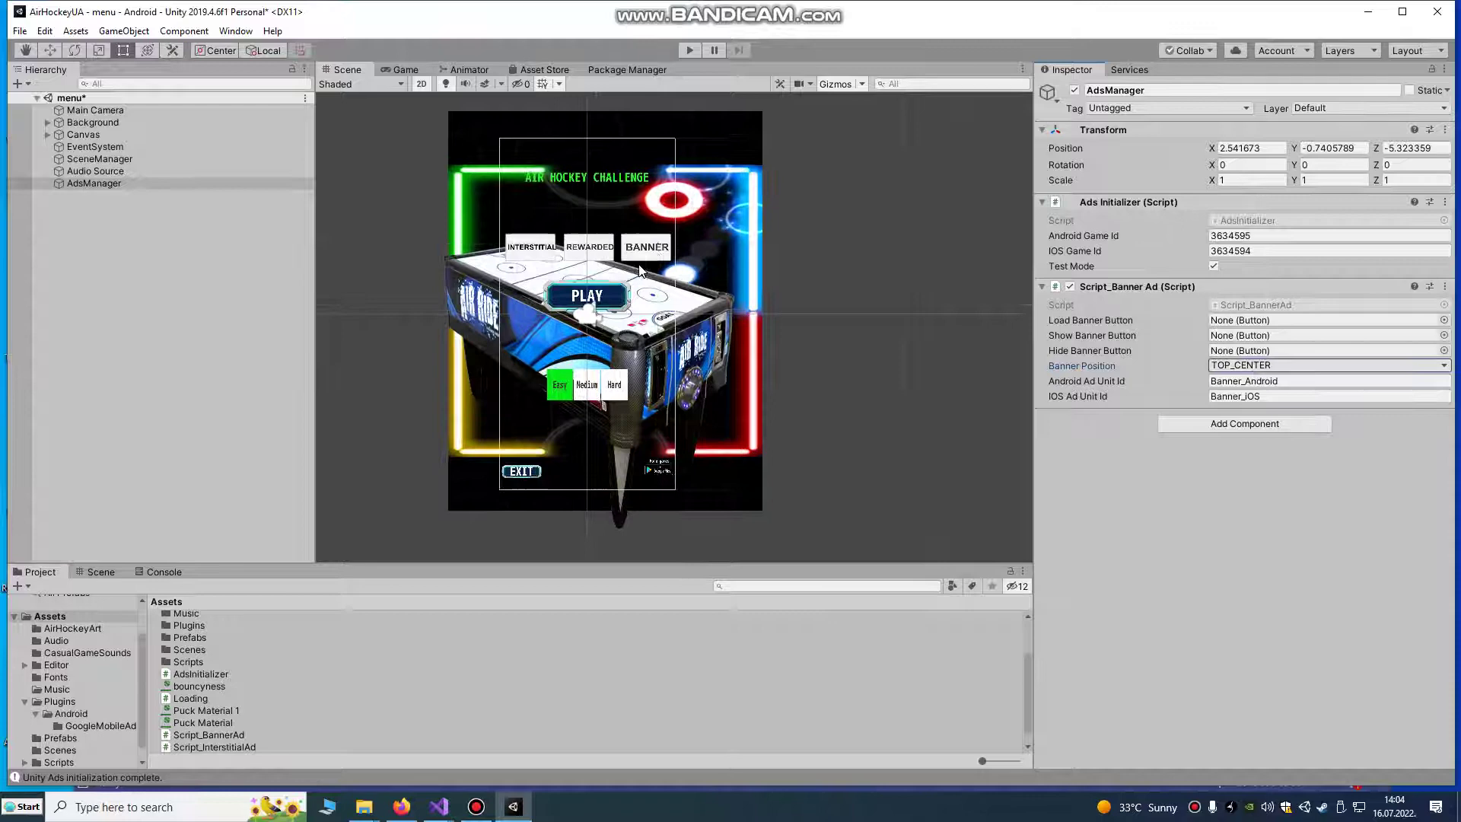
Step: Wire the BANNER button's On Click to AdsManager's Script_BannerAd.ShowBannerAd()
click(648, 251)
scroll(1141, 373, down, 2)
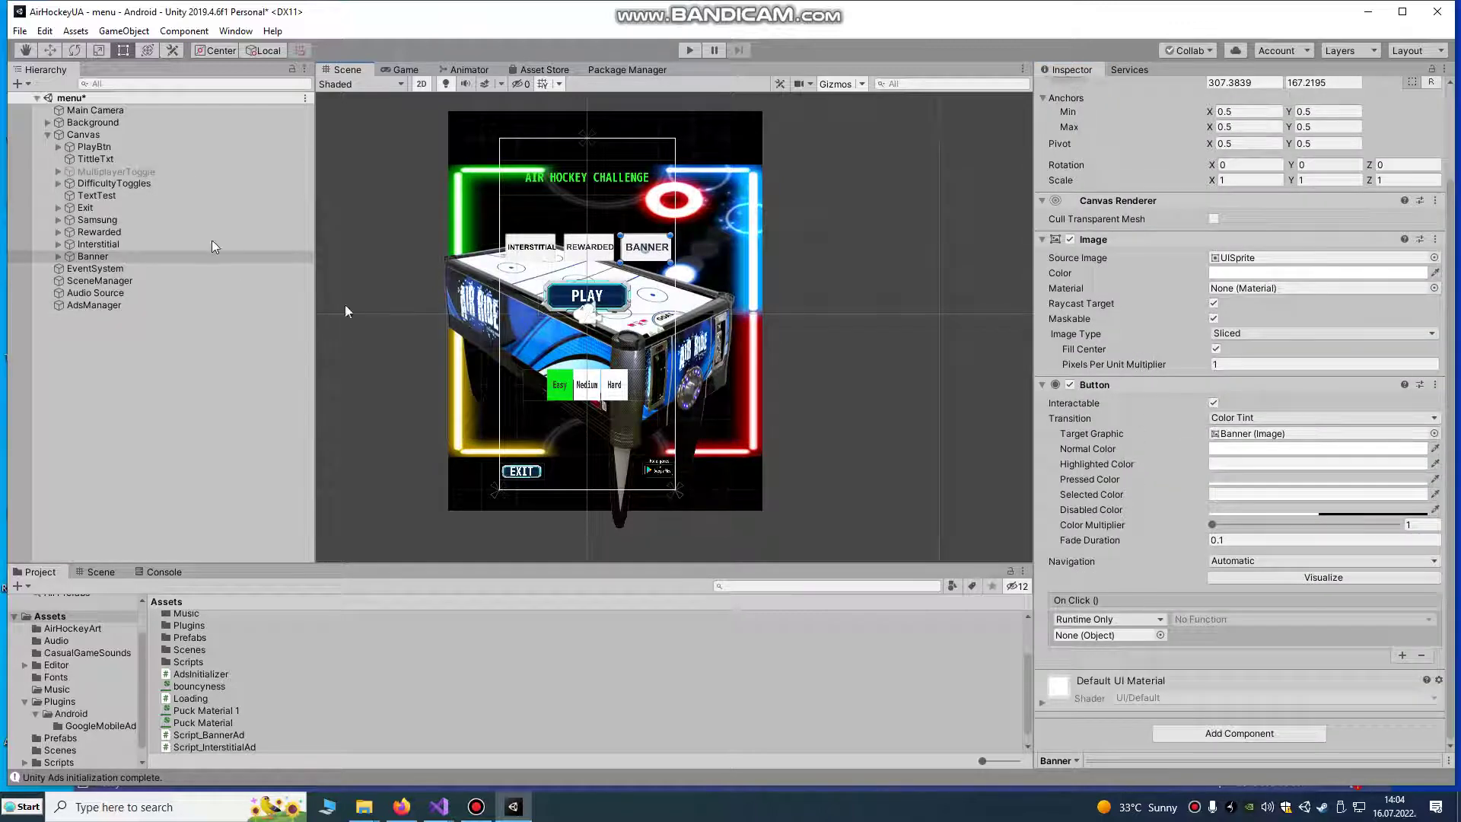
drag(76, 312, 1104, 635)
click(1213, 625)
mouse_move(1217, 708)
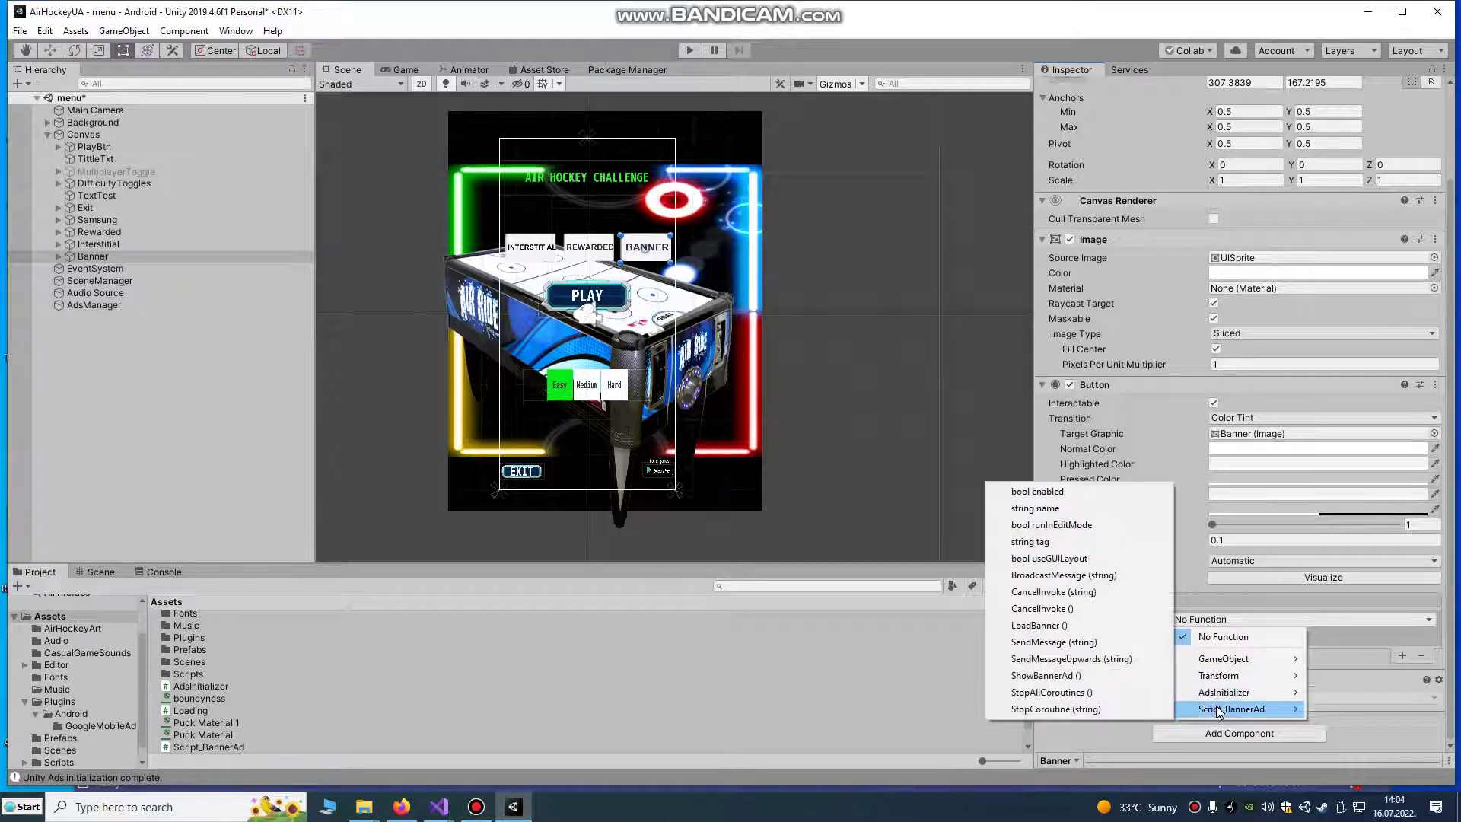
click(1076, 676)
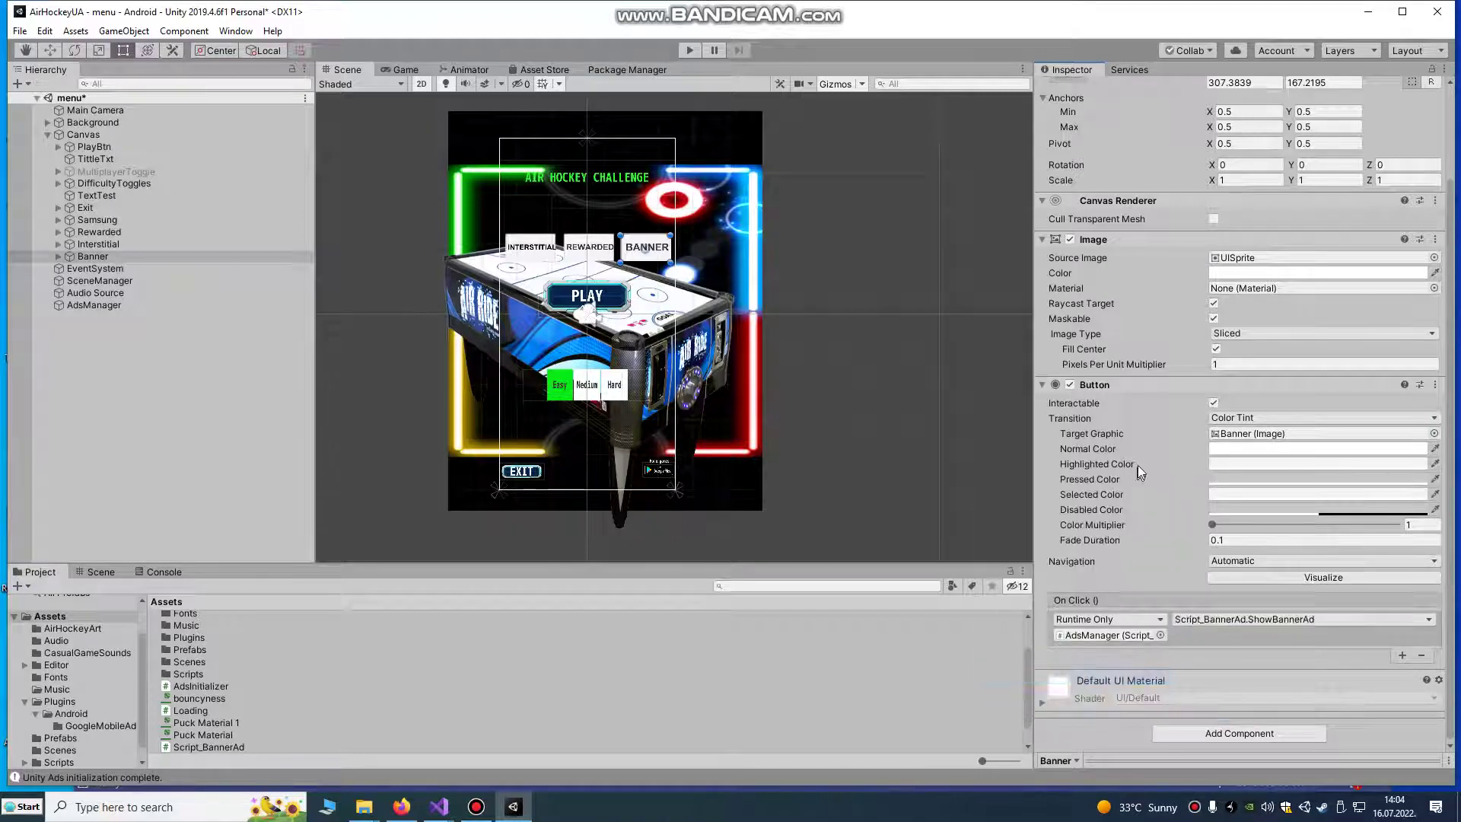
Step: Run Play mode and press BANNER to check a test banner appears
click(688, 51)
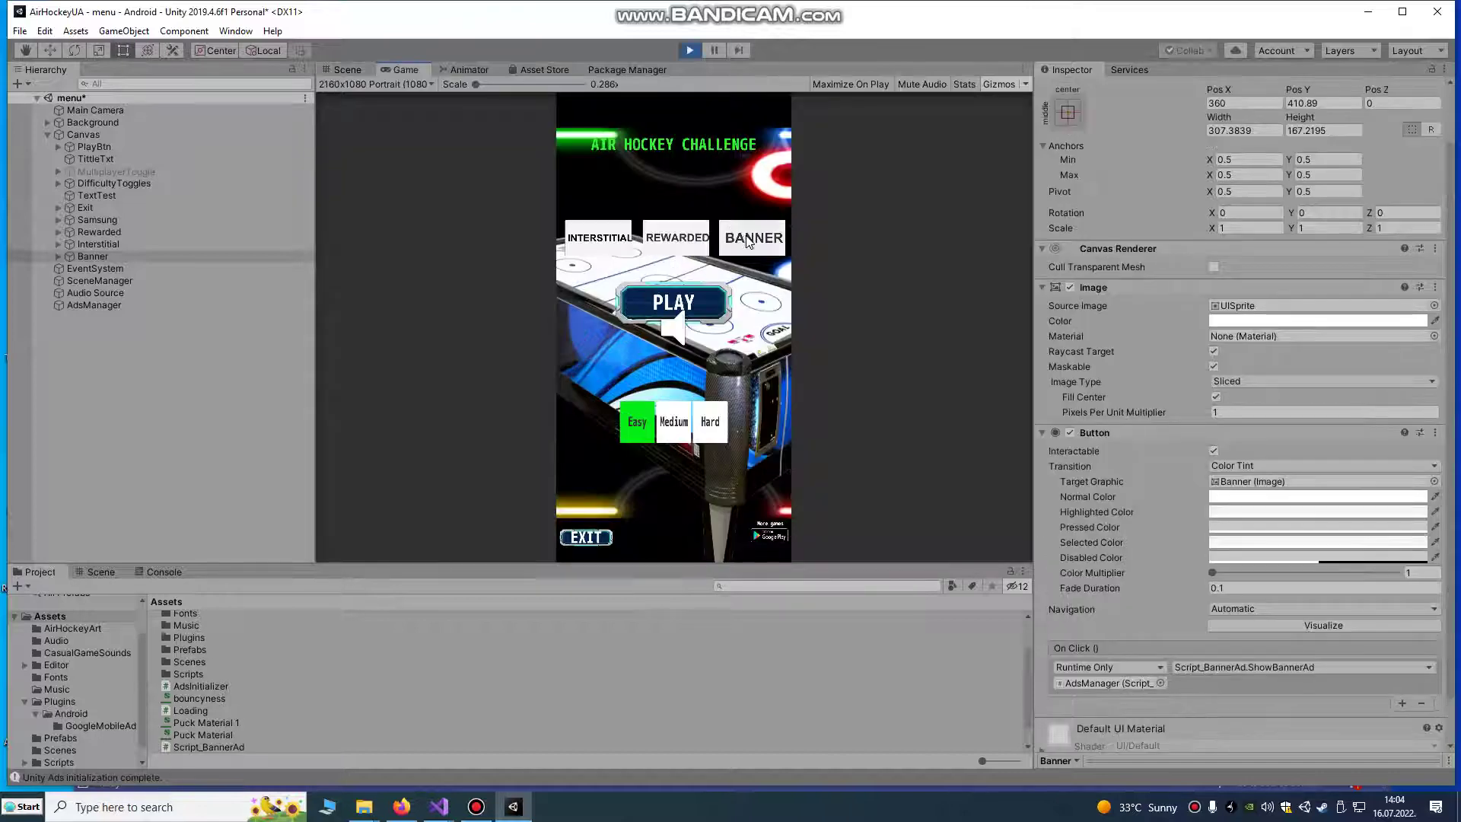
click(749, 242)
click(690, 52)
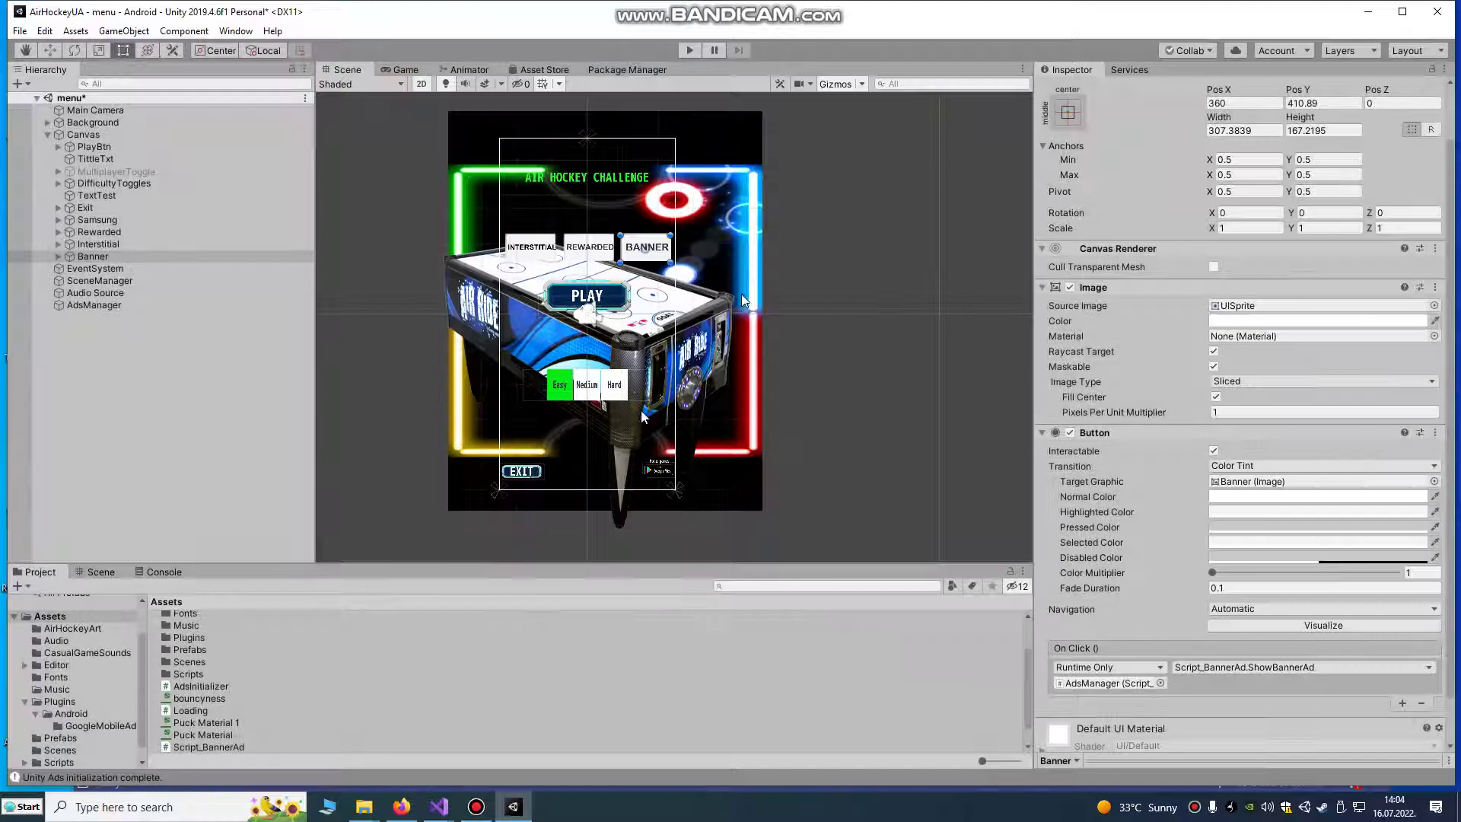
Step: Uncomment ShowBannerAd() on line 31 of Script_BannerAd.cs and select the Banner_Android ID string
mouse_move(448, 799)
mouse_move(376, 752)
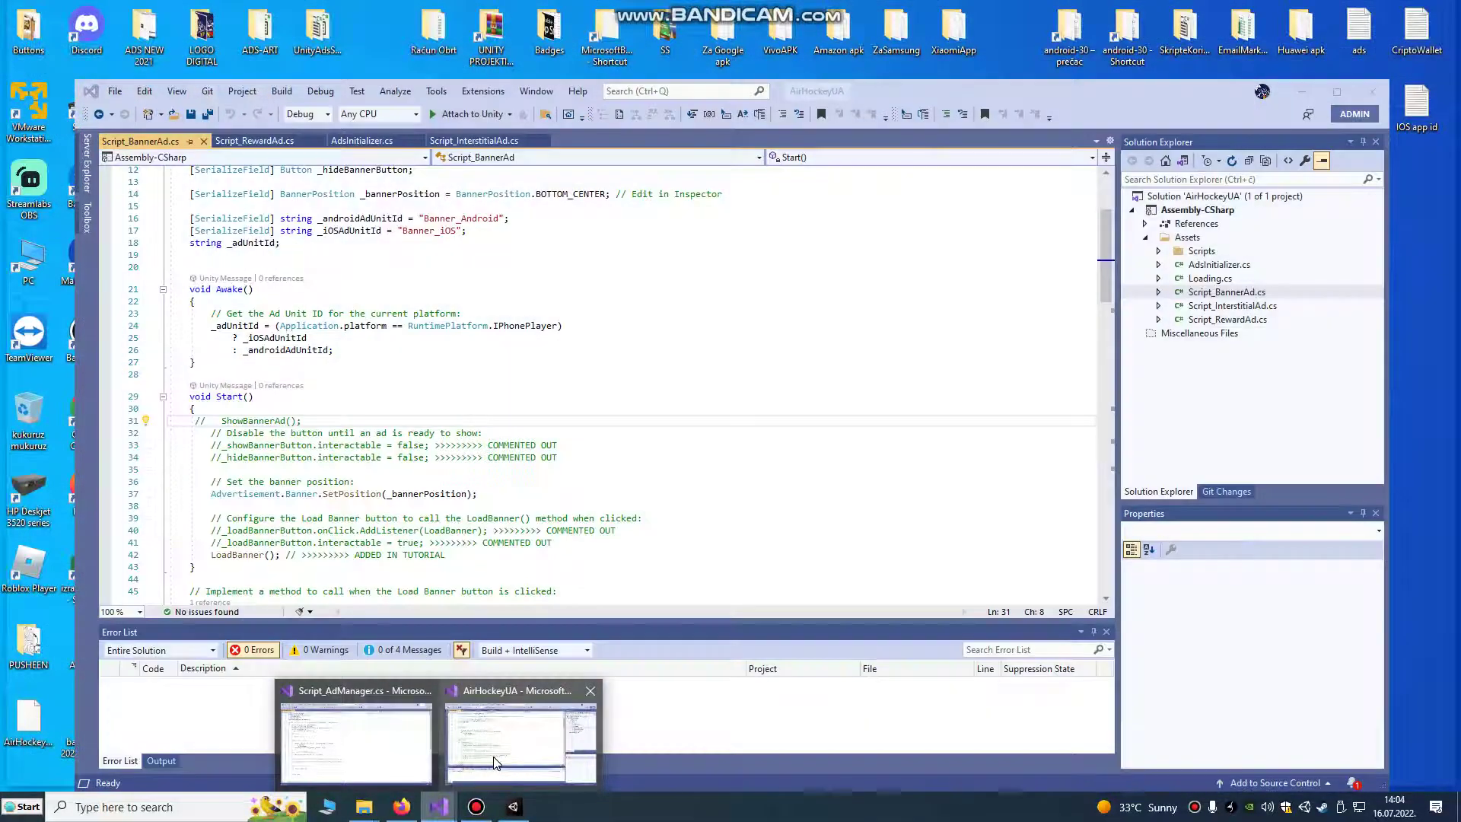
click(520, 740)
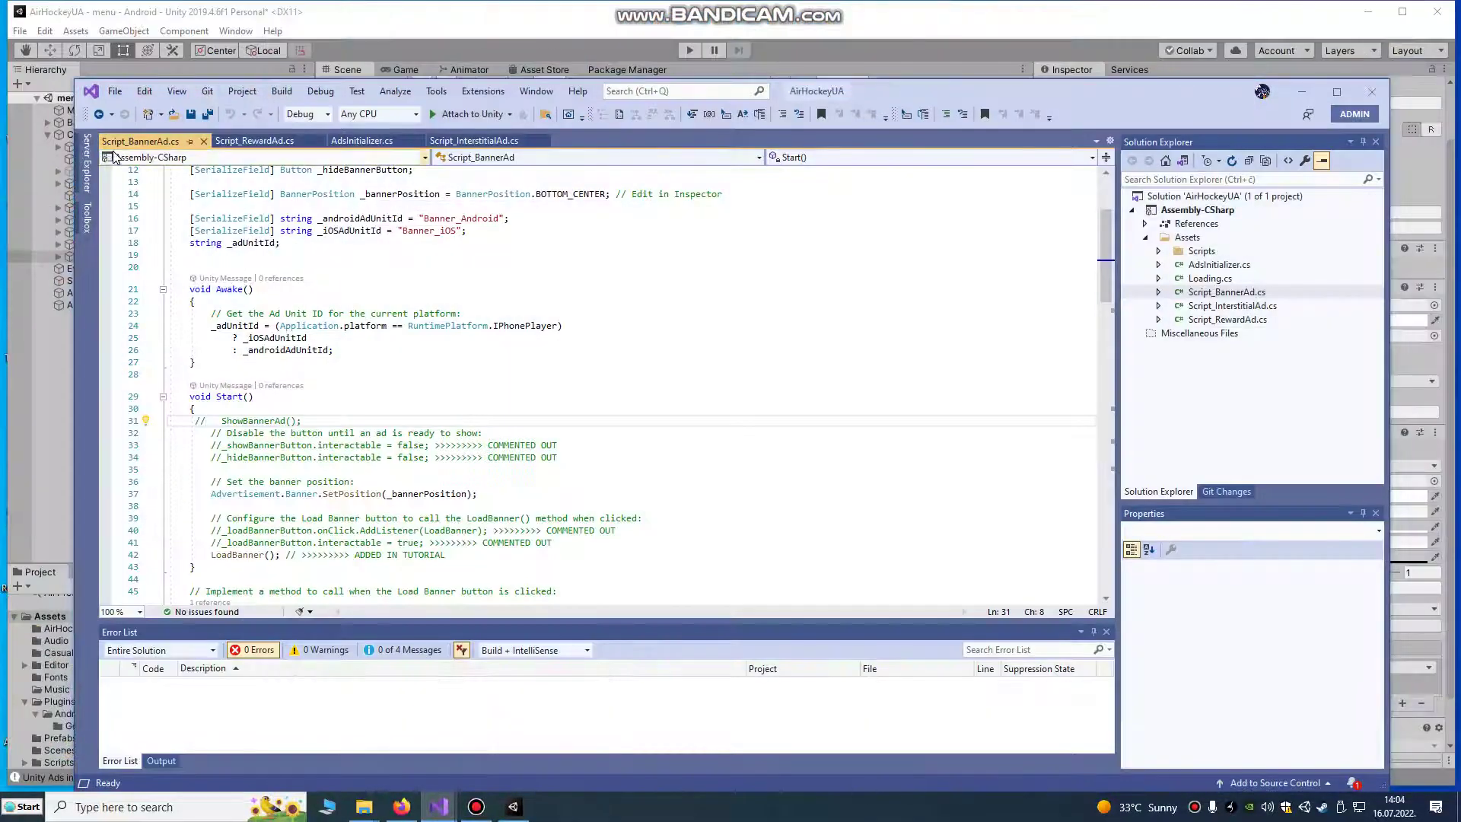
scroll(228, 471, down, 3)
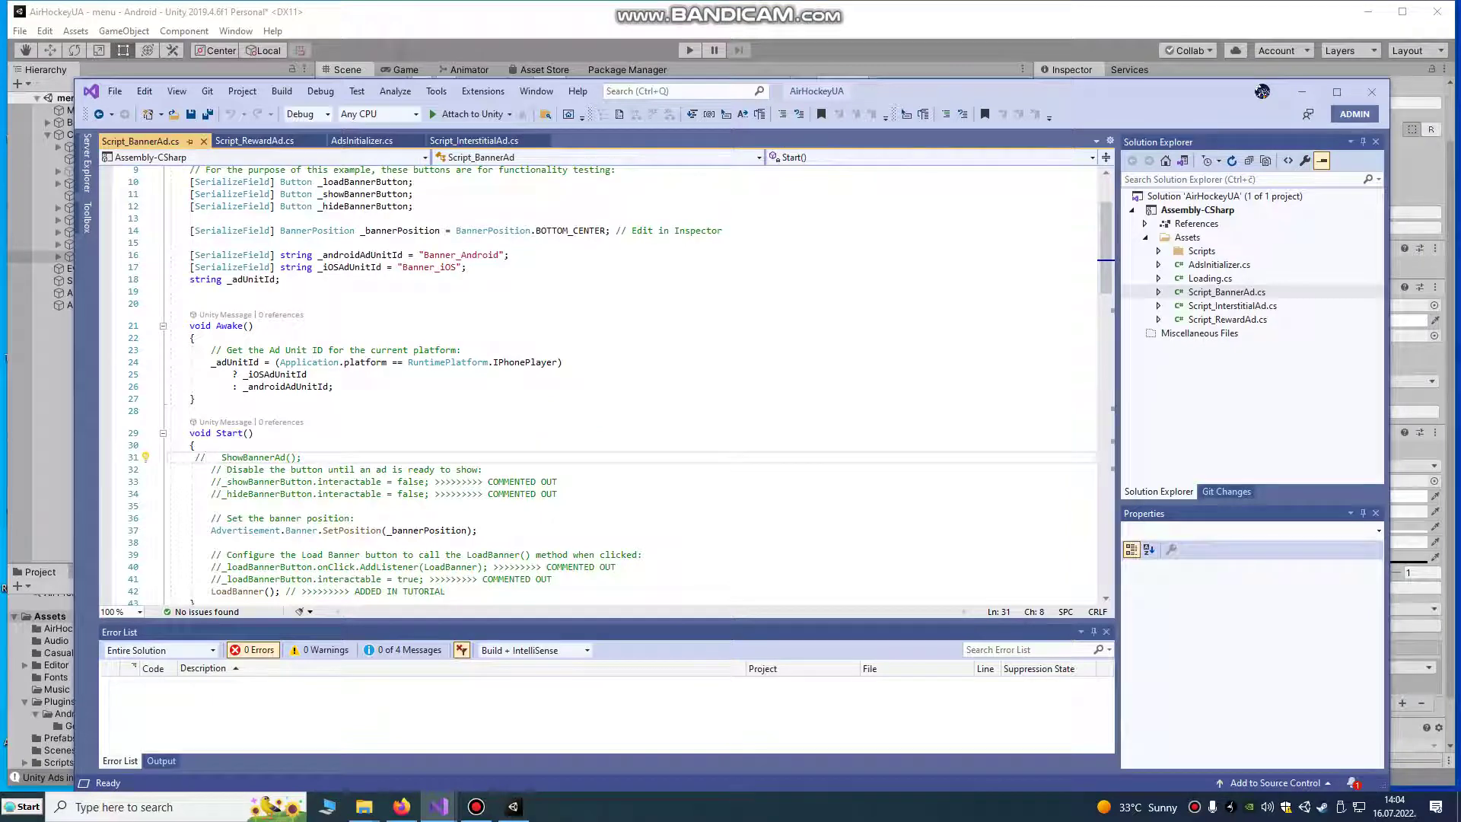
double_click(203, 456)
key(Delete)
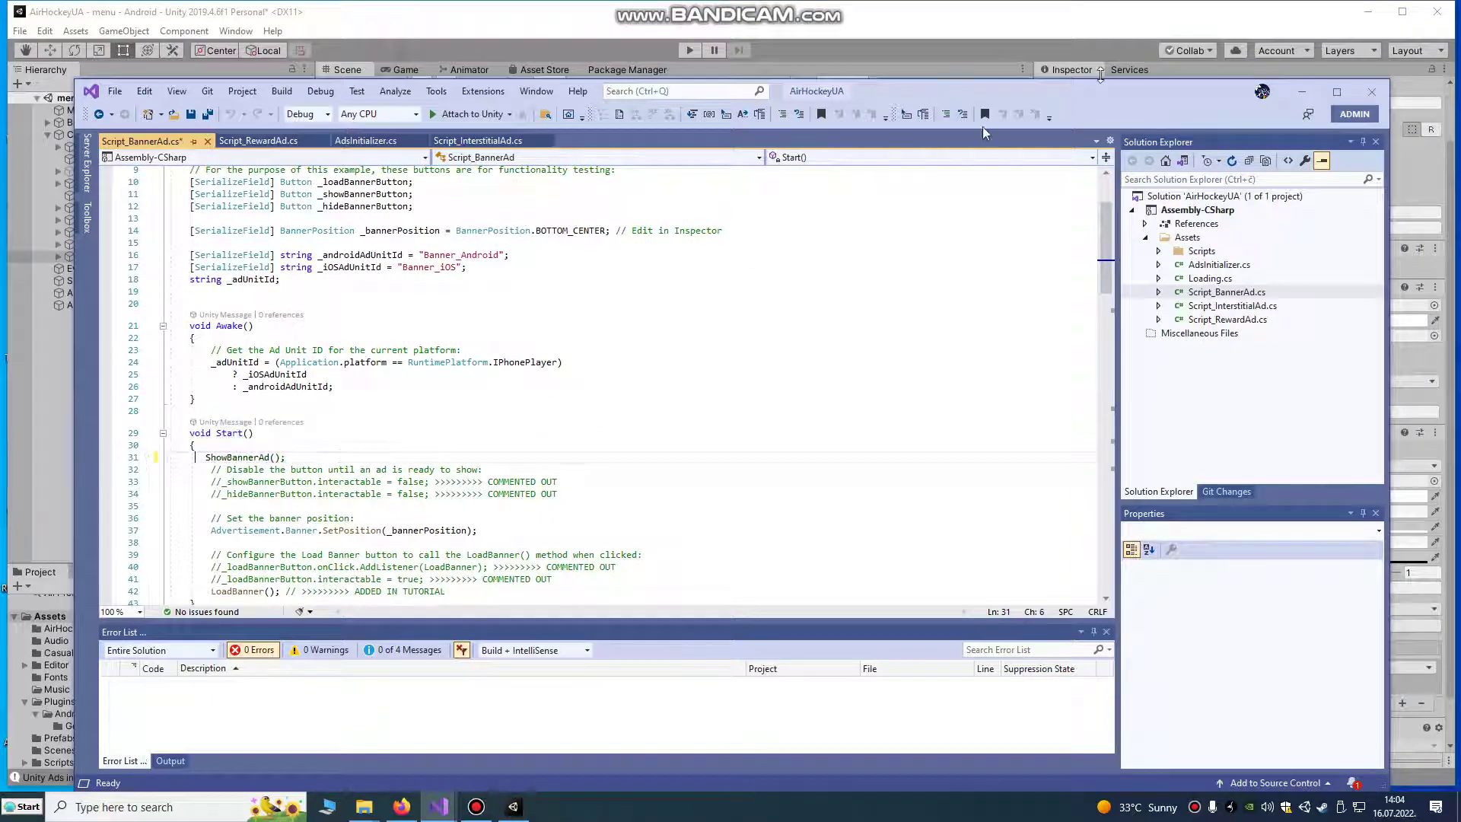
click(1337, 92)
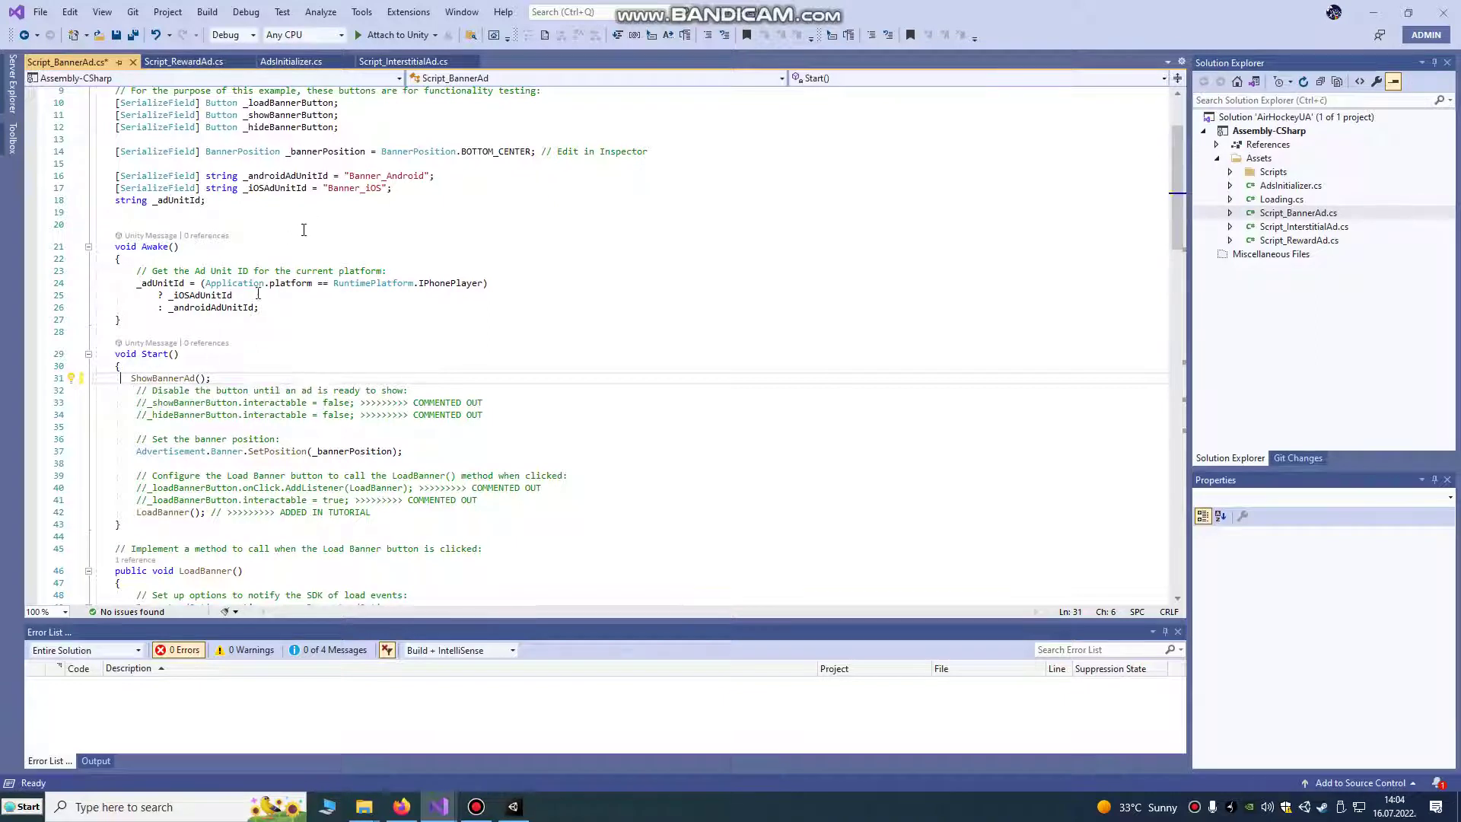
double_click(387, 176)
key(ctrl+c)
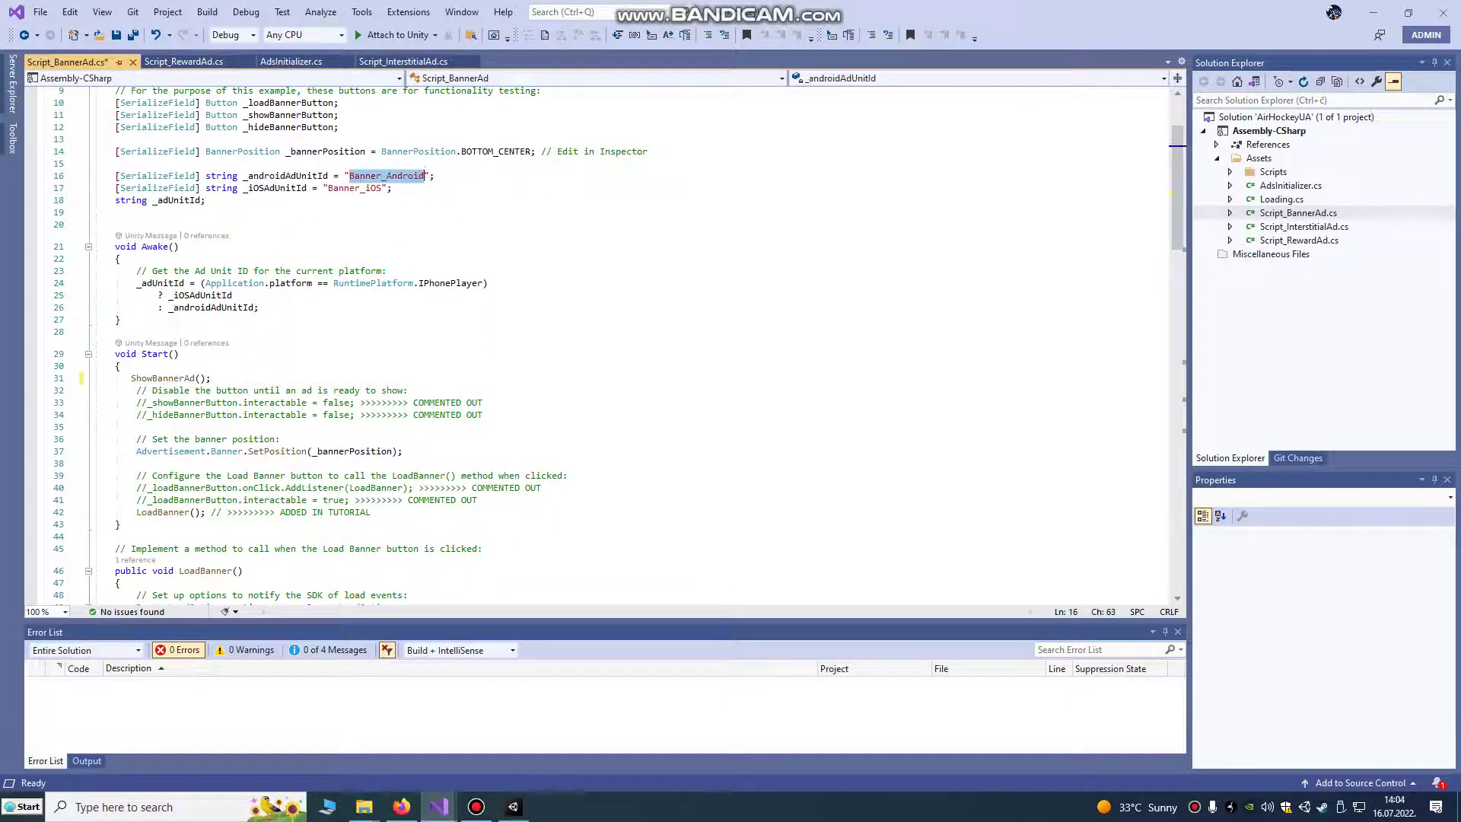
Step: Paste the dashboard's Banner_Android ad unit ID into the script, then return to Unity
click(401, 806)
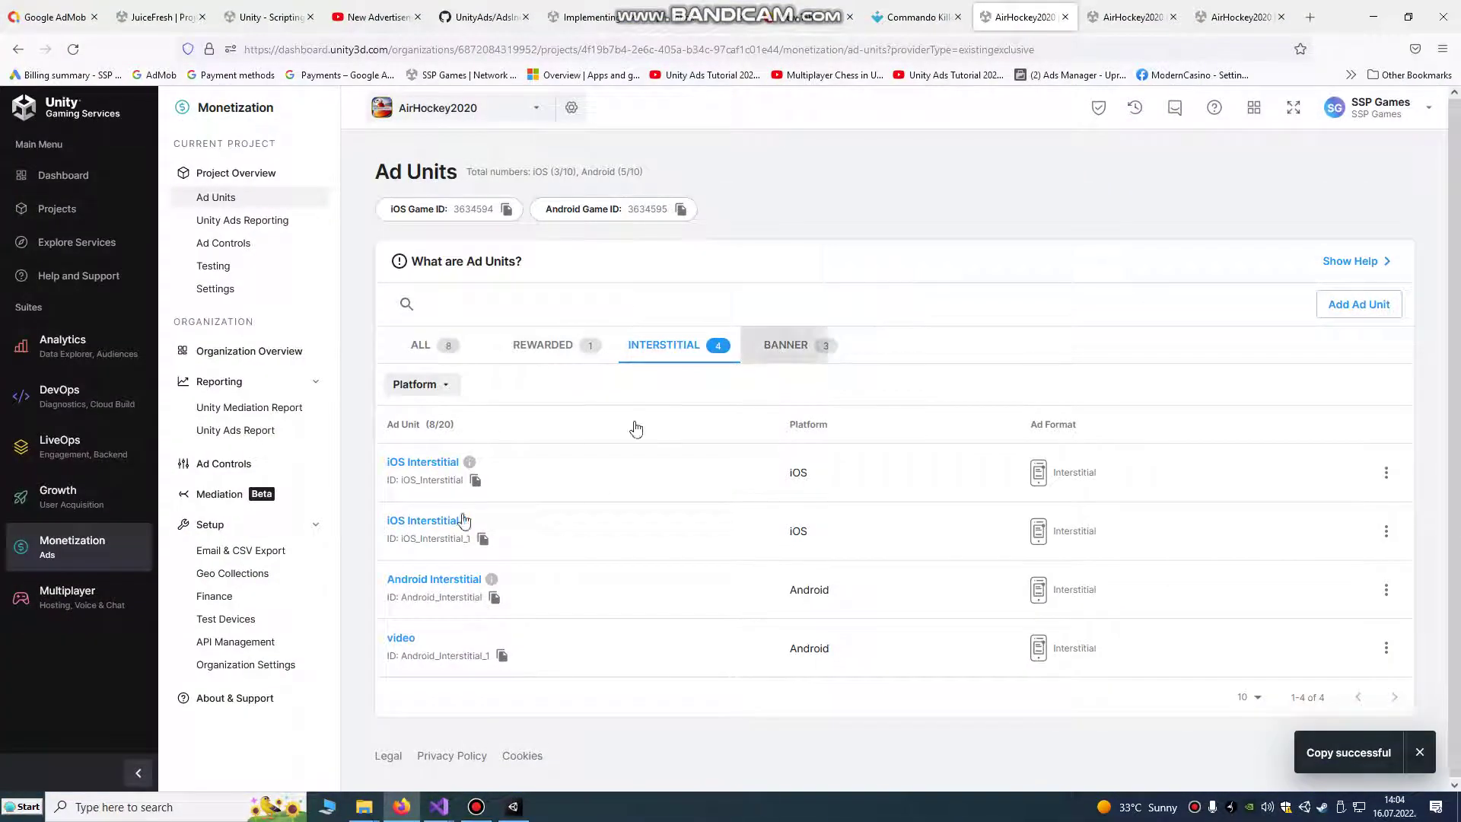
click(788, 345)
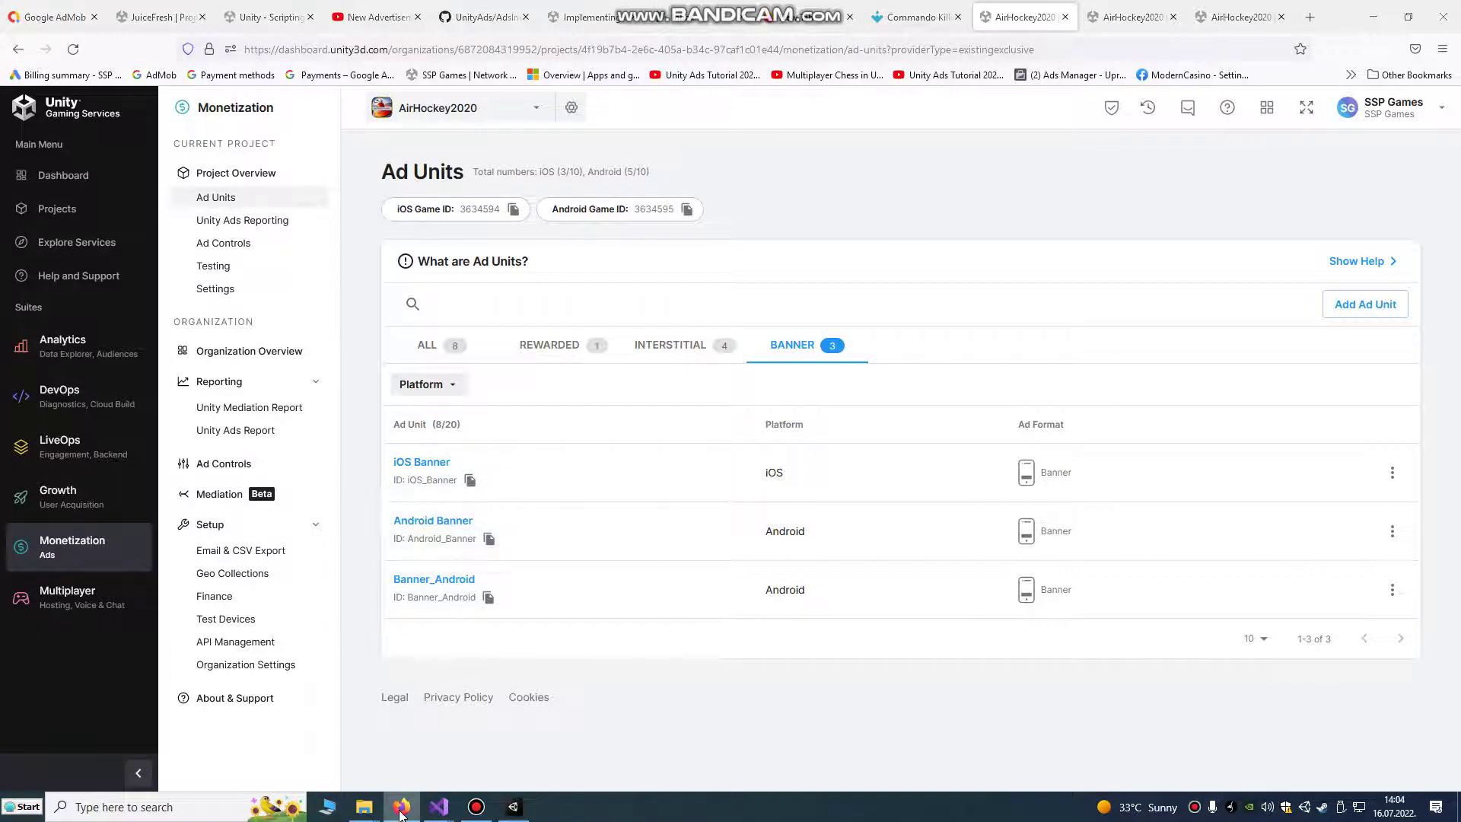
click(438, 806)
key(ctrl+v)
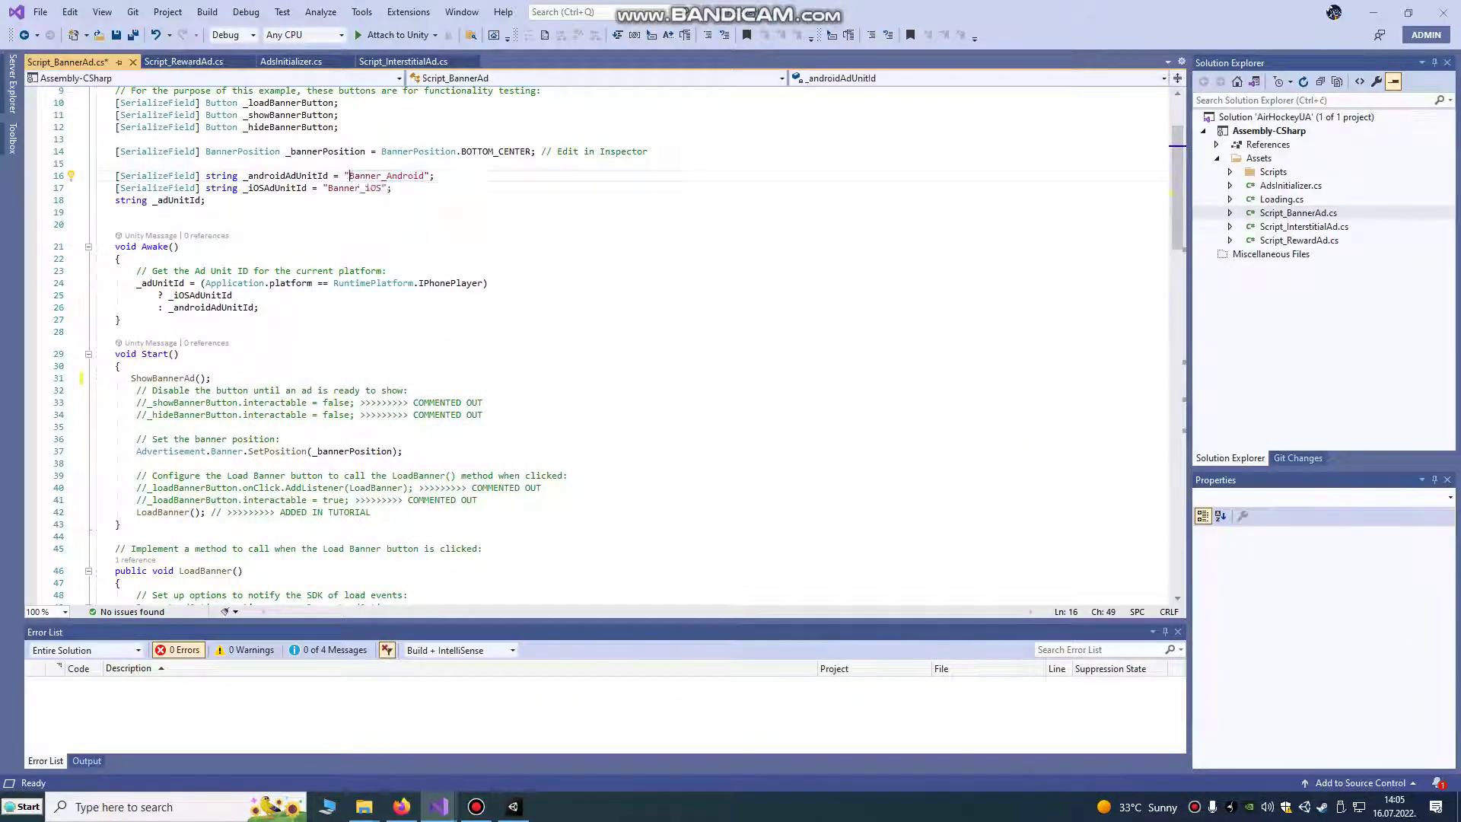
click(401, 807)
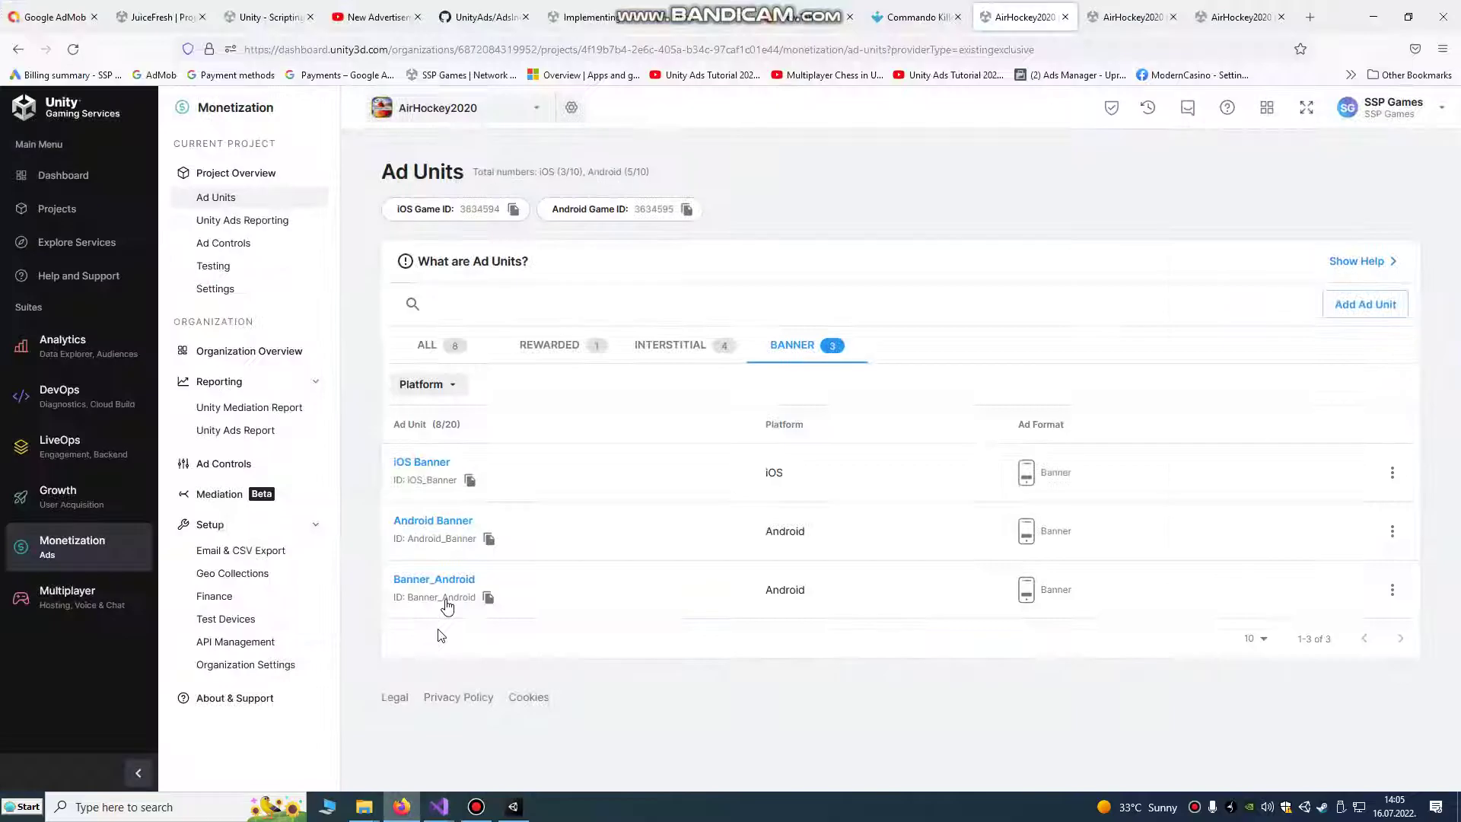
click(513, 807)
Step: Attach Script_InterstitialAd to AdsManager, then show the INTERSTITIAL button's empty On Click () list
scroll(532, 312, up, 3)
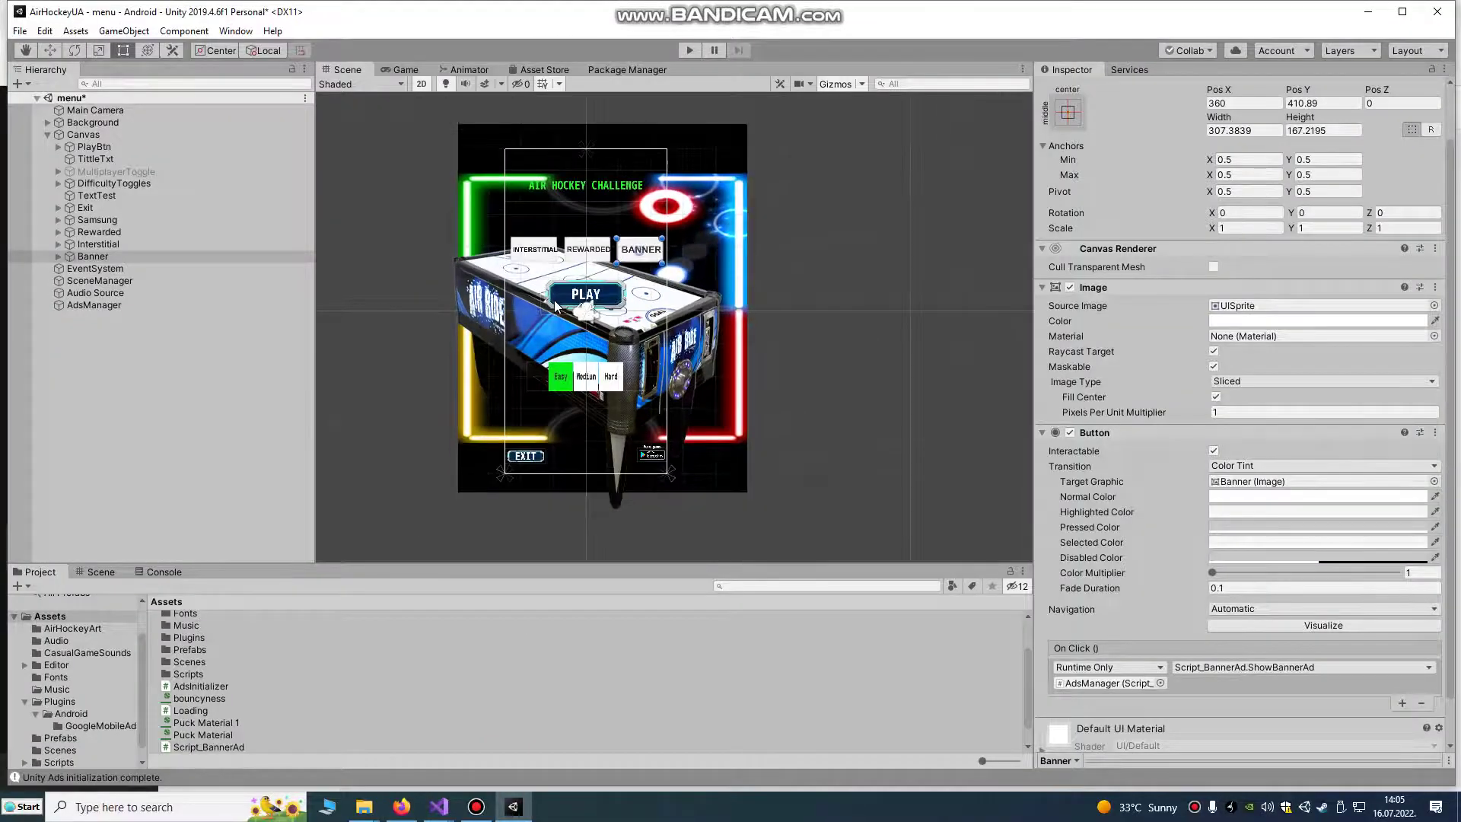
click(531, 246)
scroll(1192, 381, down, 2)
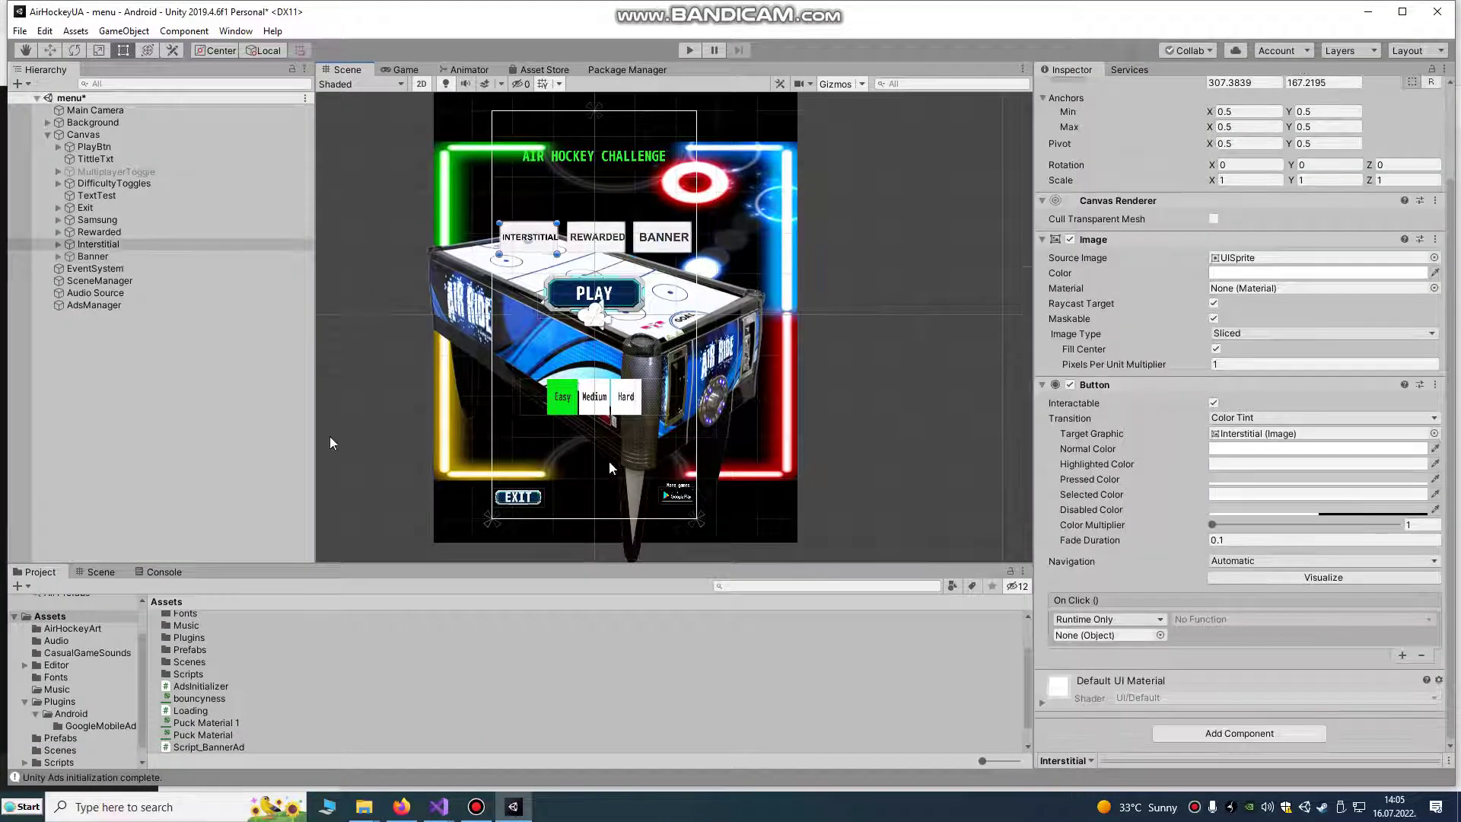
click(93, 304)
click(1199, 425)
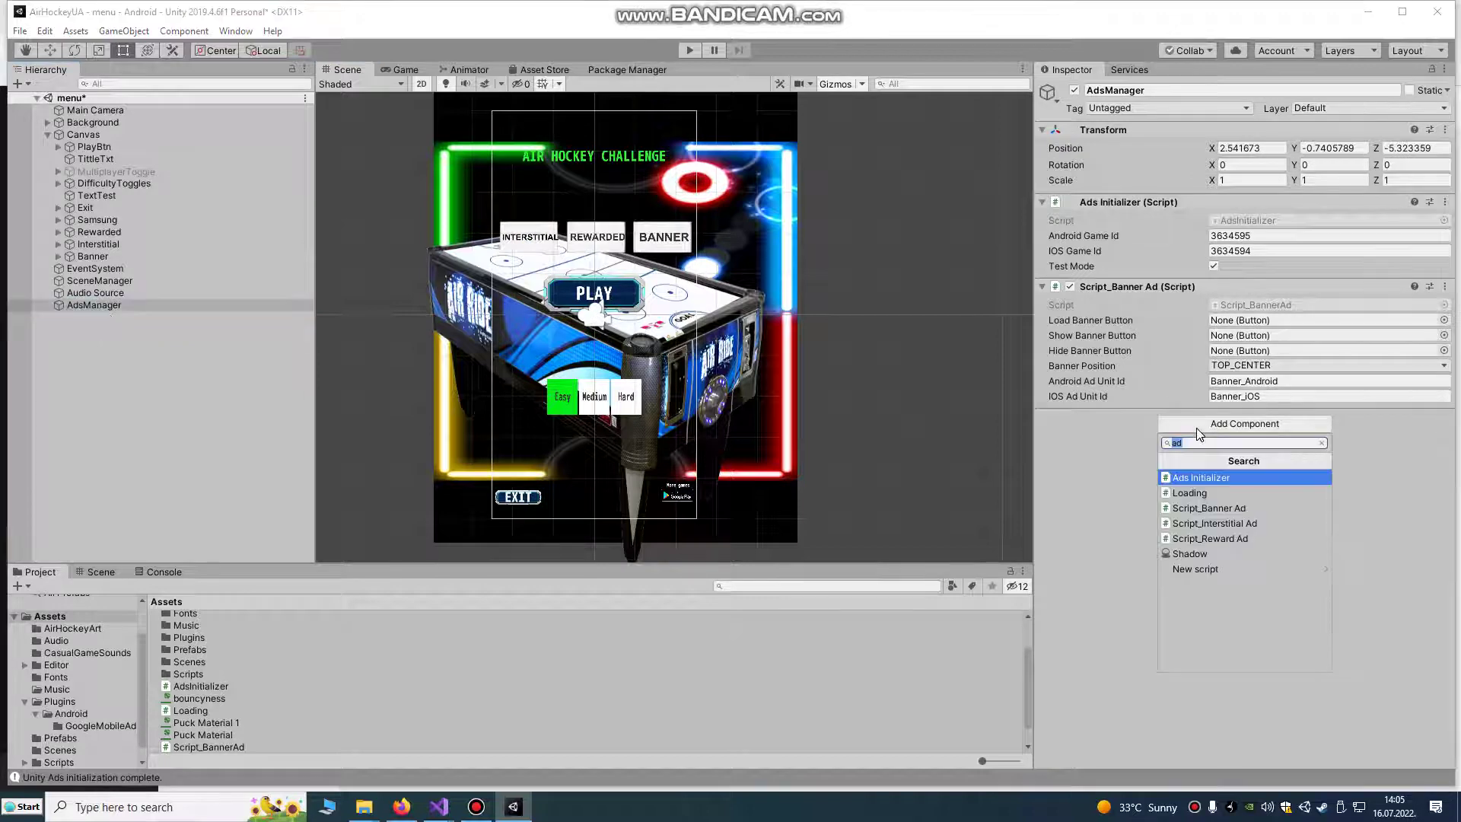
click(1213, 523)
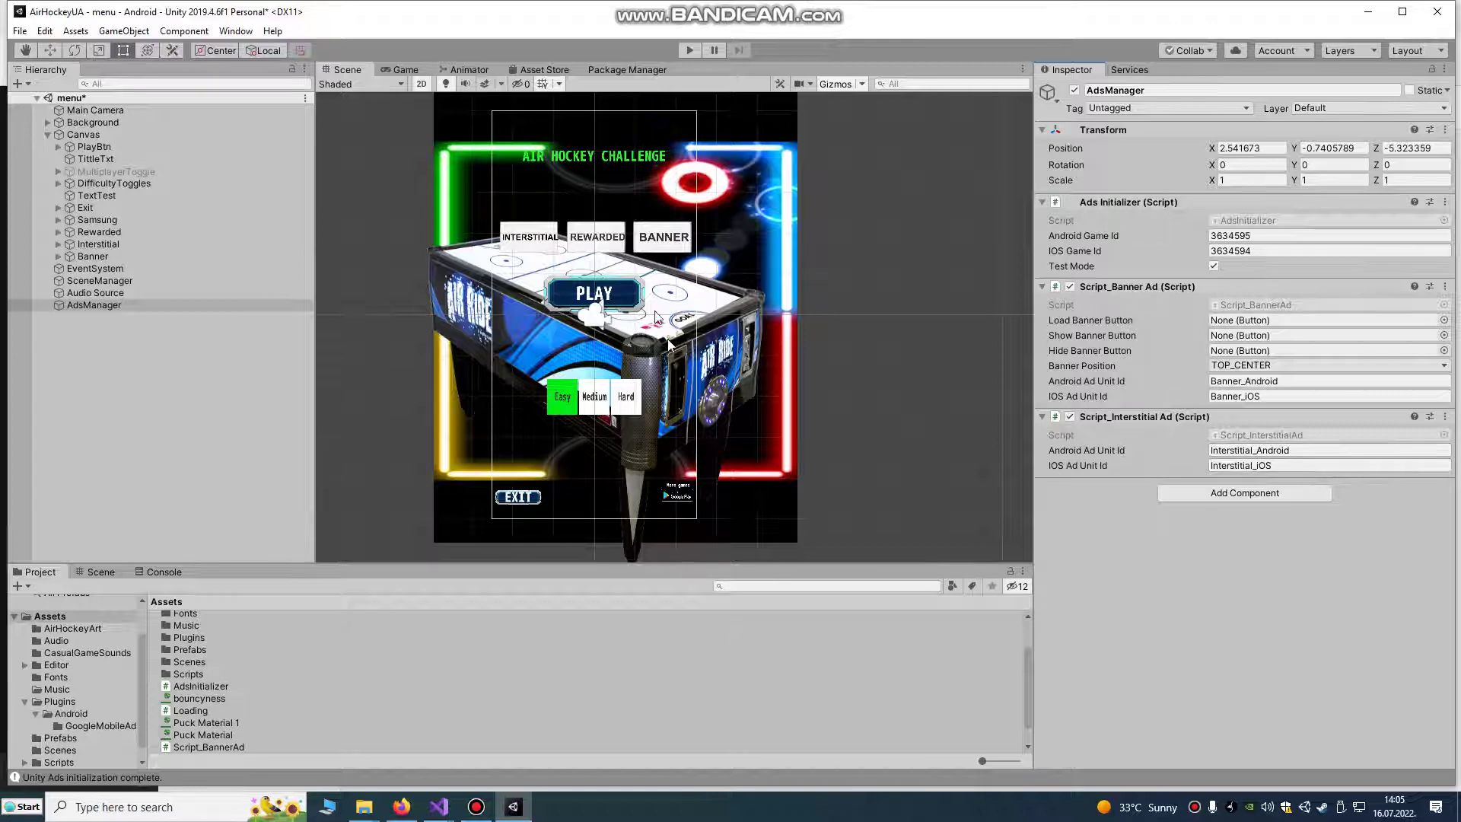
click(533, 247)
scroll(1157, 421, down, 3)
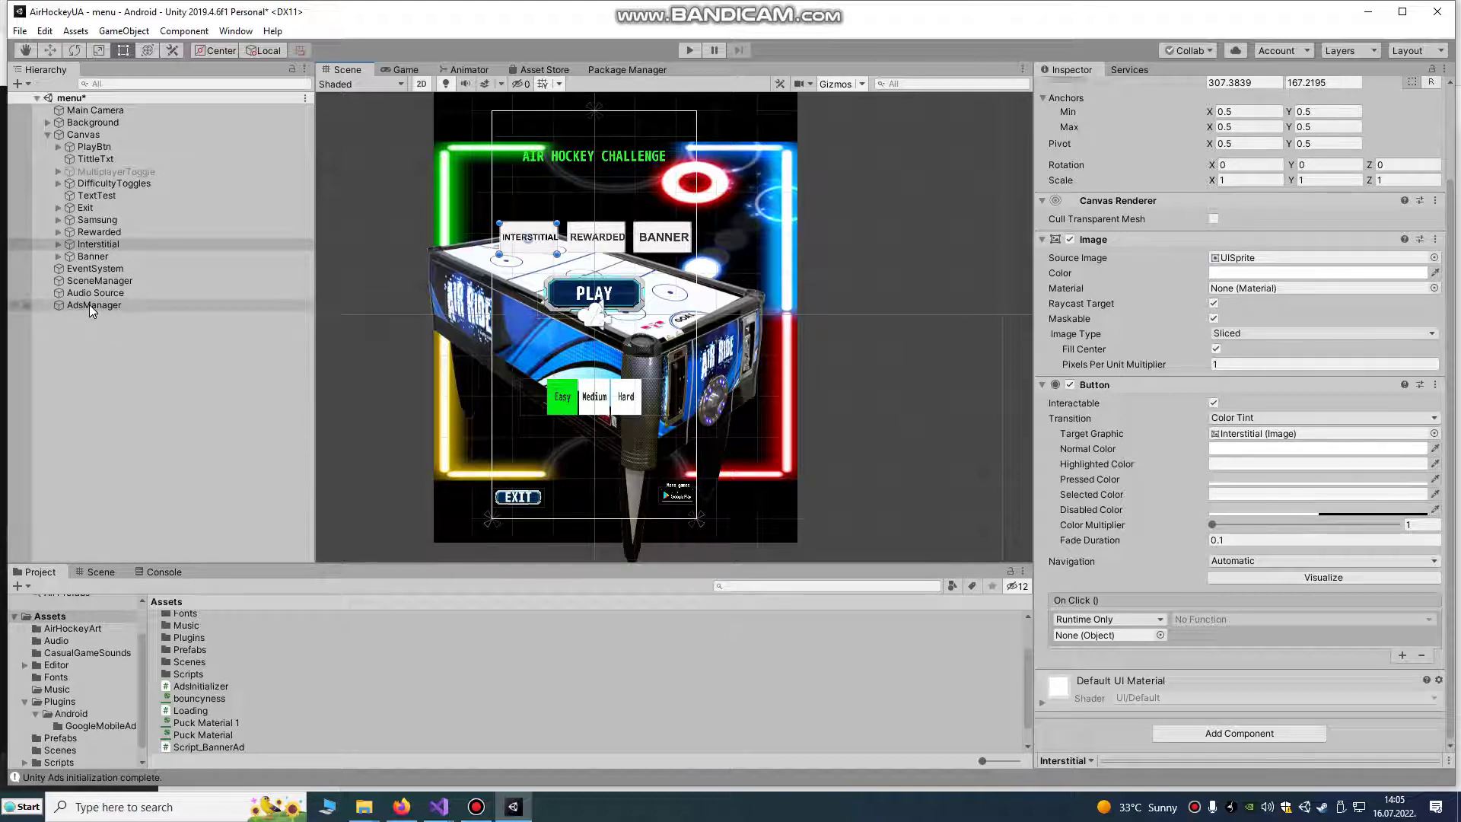
Step: Wire the INTERSTITIAL button's On Click to AdsManager's Script_InterstitialAd.ShowAd
drag(89, 304, 1108, 636)
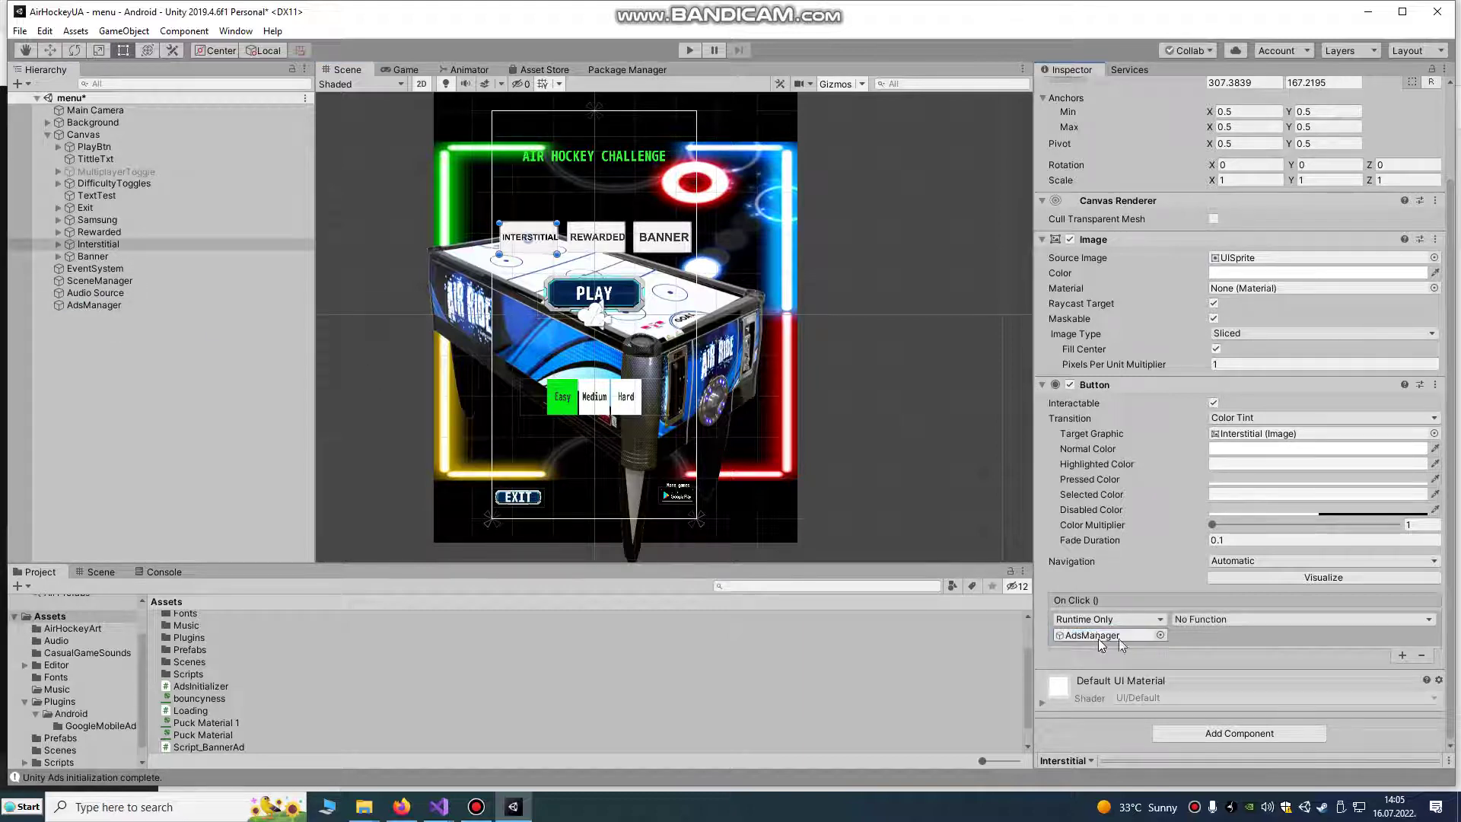
click(1215, 620)
mouse_move(1263, 726)
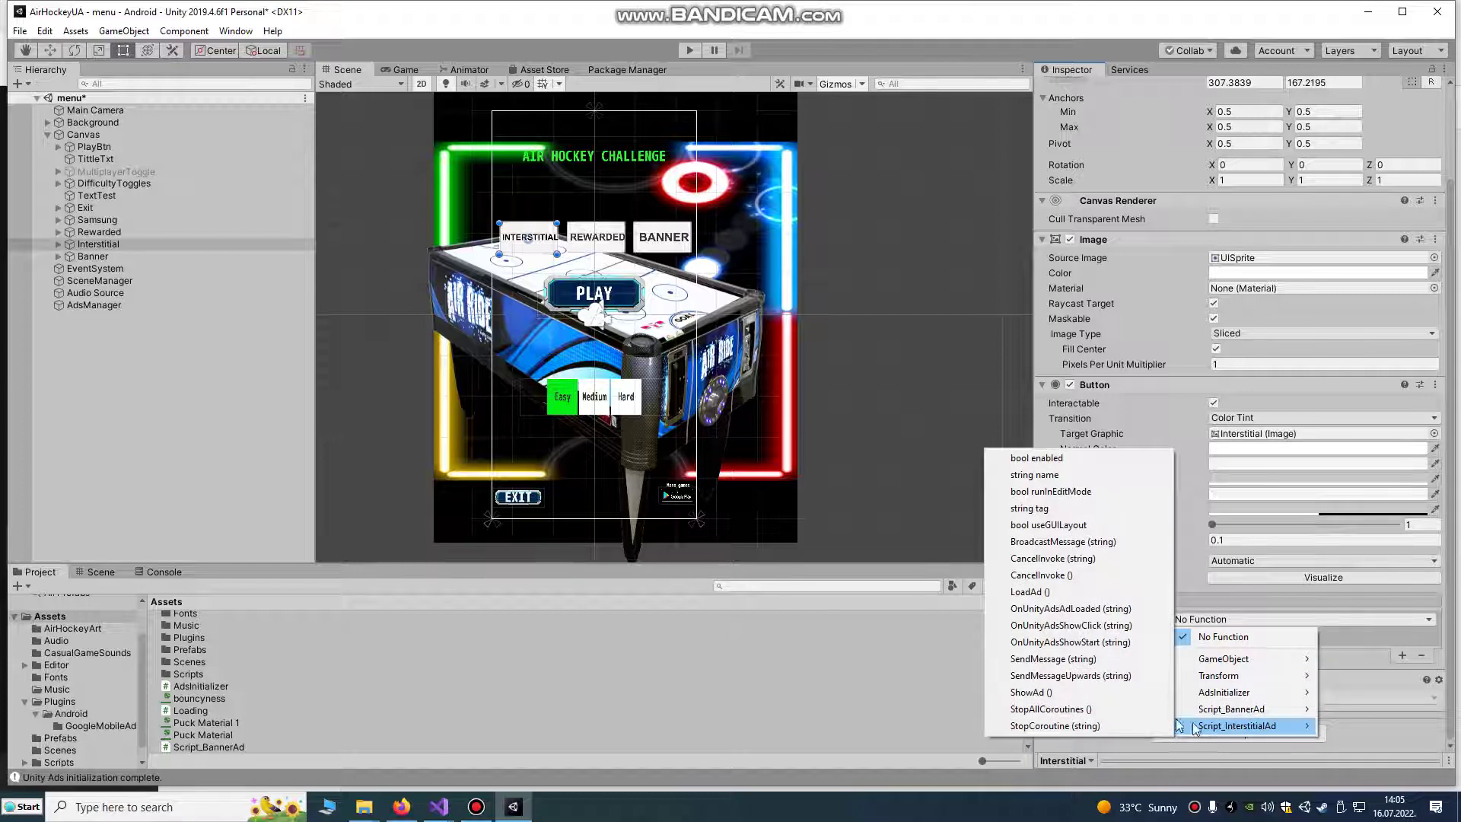
click(1027, 692)
Step: Play-test the INTERSTITIAL button, which reports Interstitial_Android NOT_READY, then stop Play mode
click(689, 52)
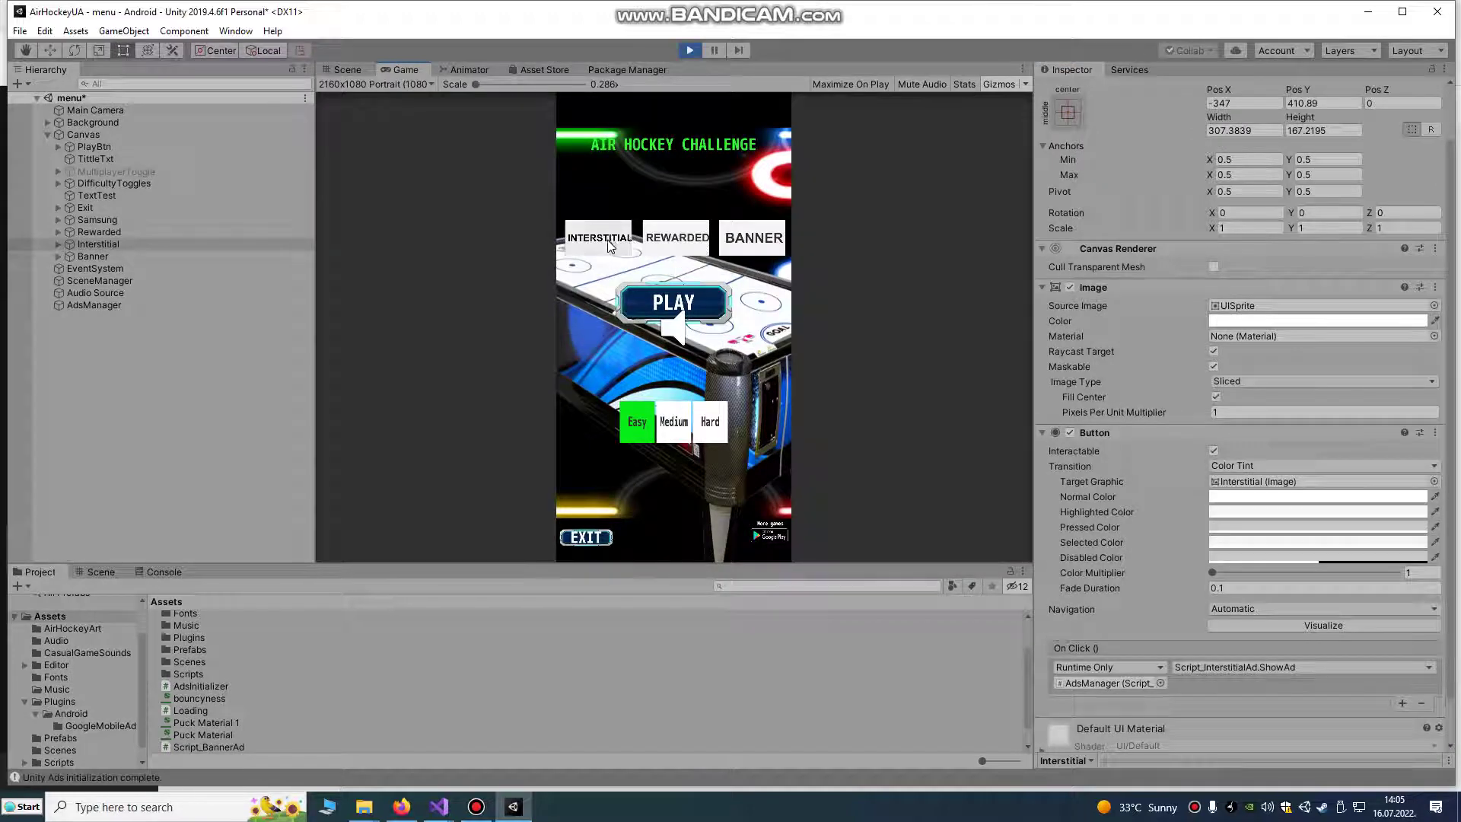
click(608, 240)
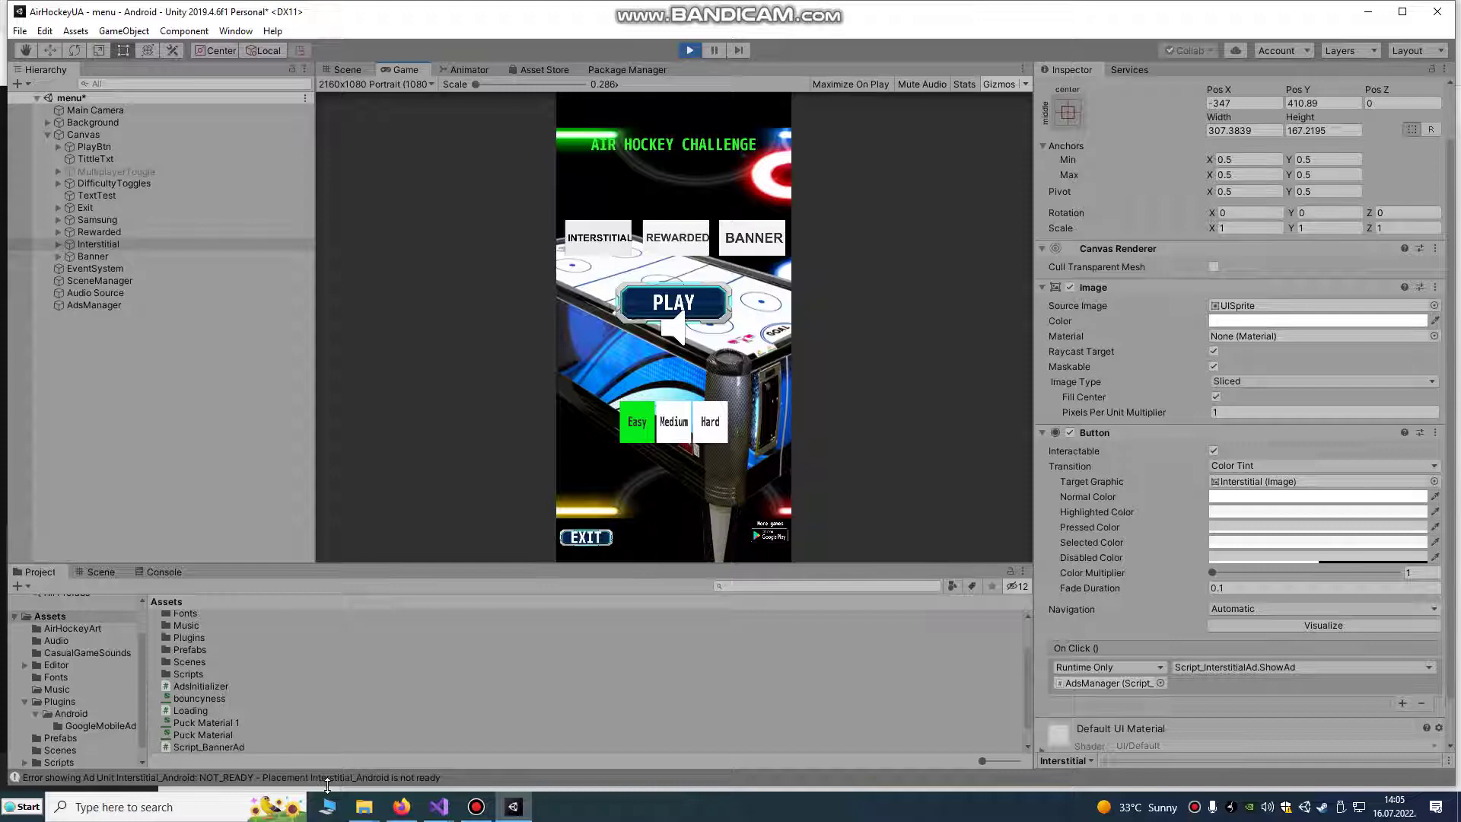
click(690, 47)
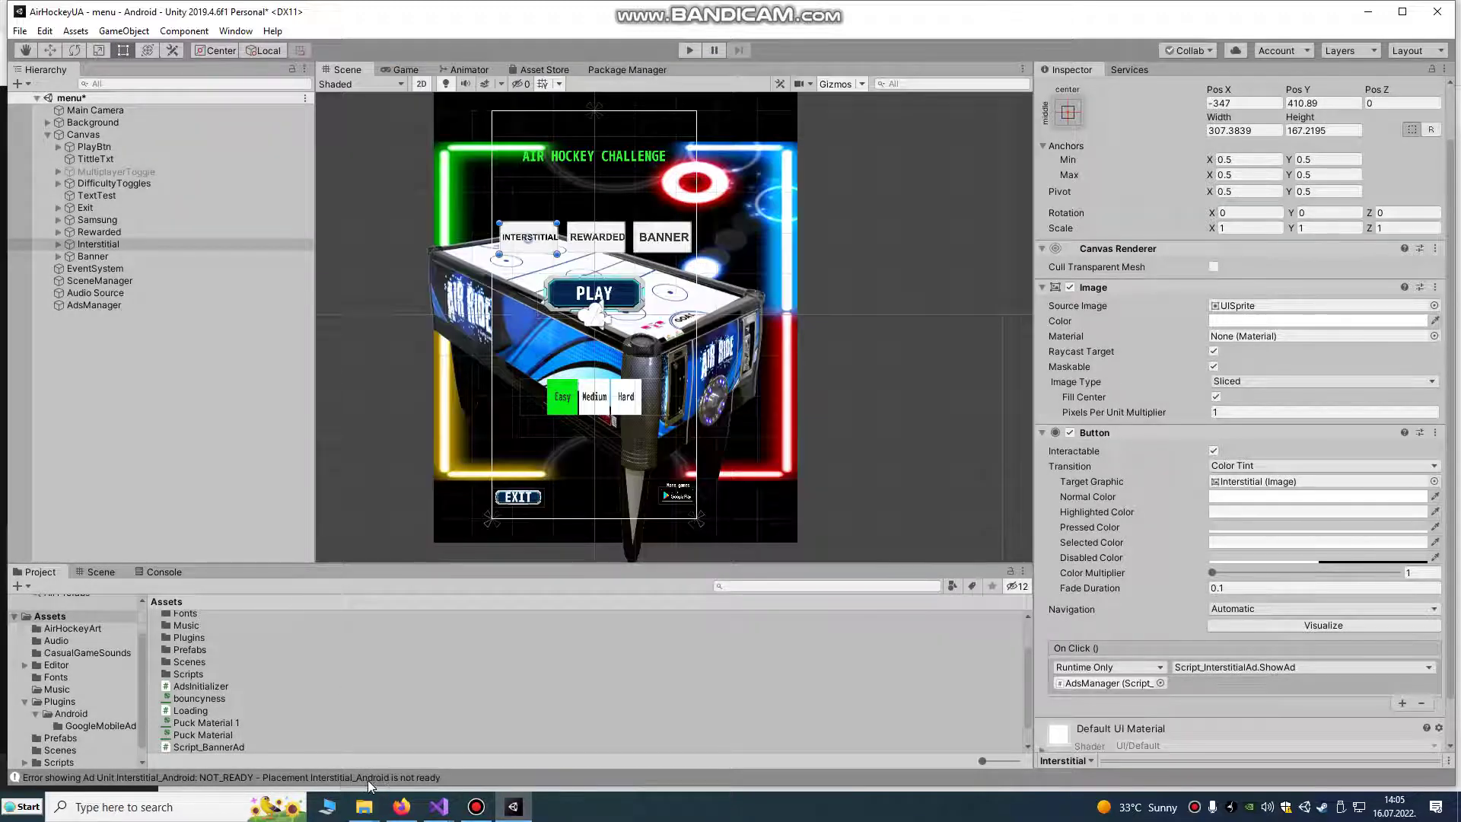
Step: Start a new Interstitial-format ad unit on the dashboard's Ad Units page
click(402, 807)
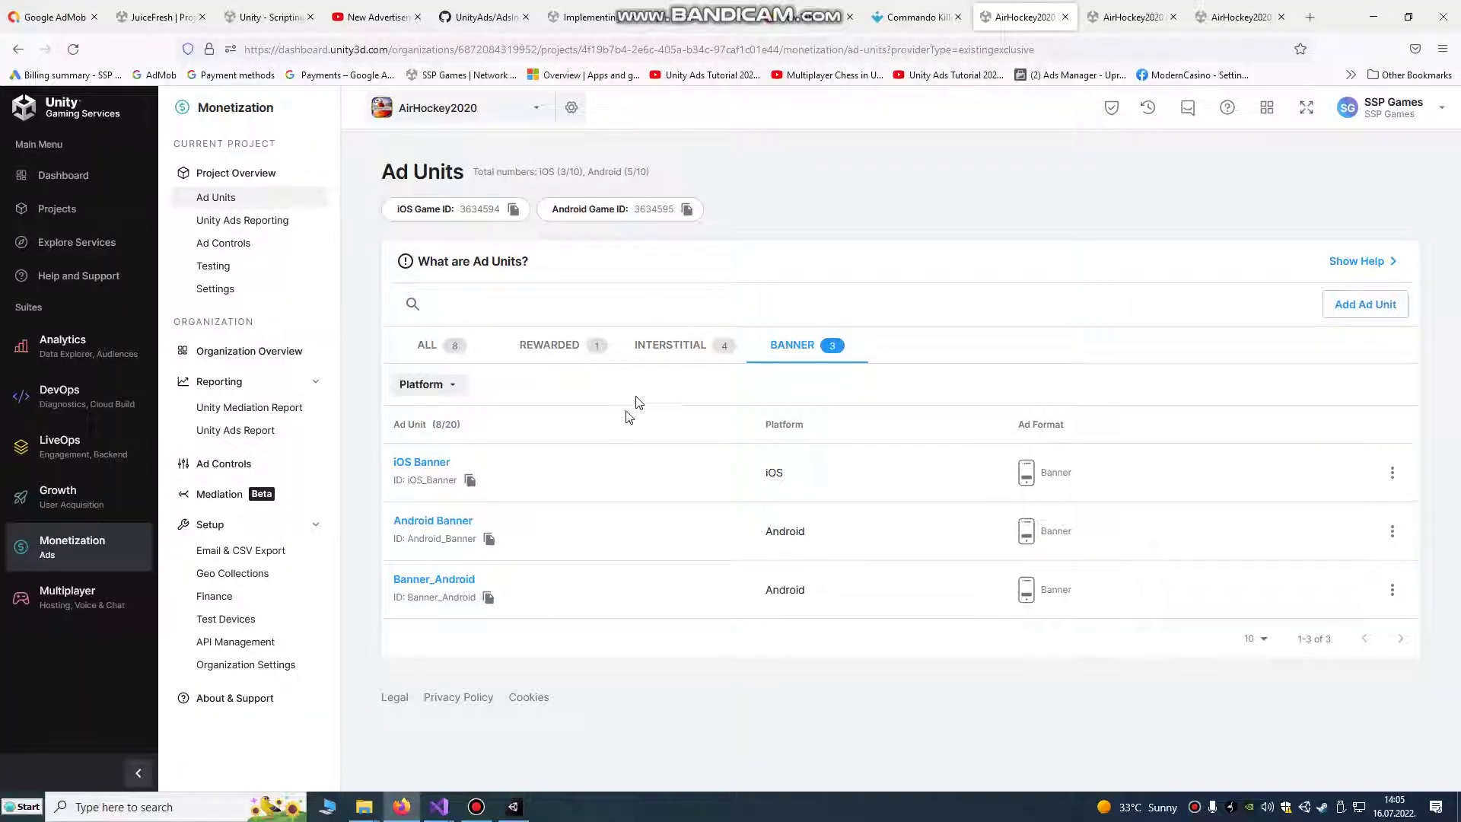
click(663, 345)
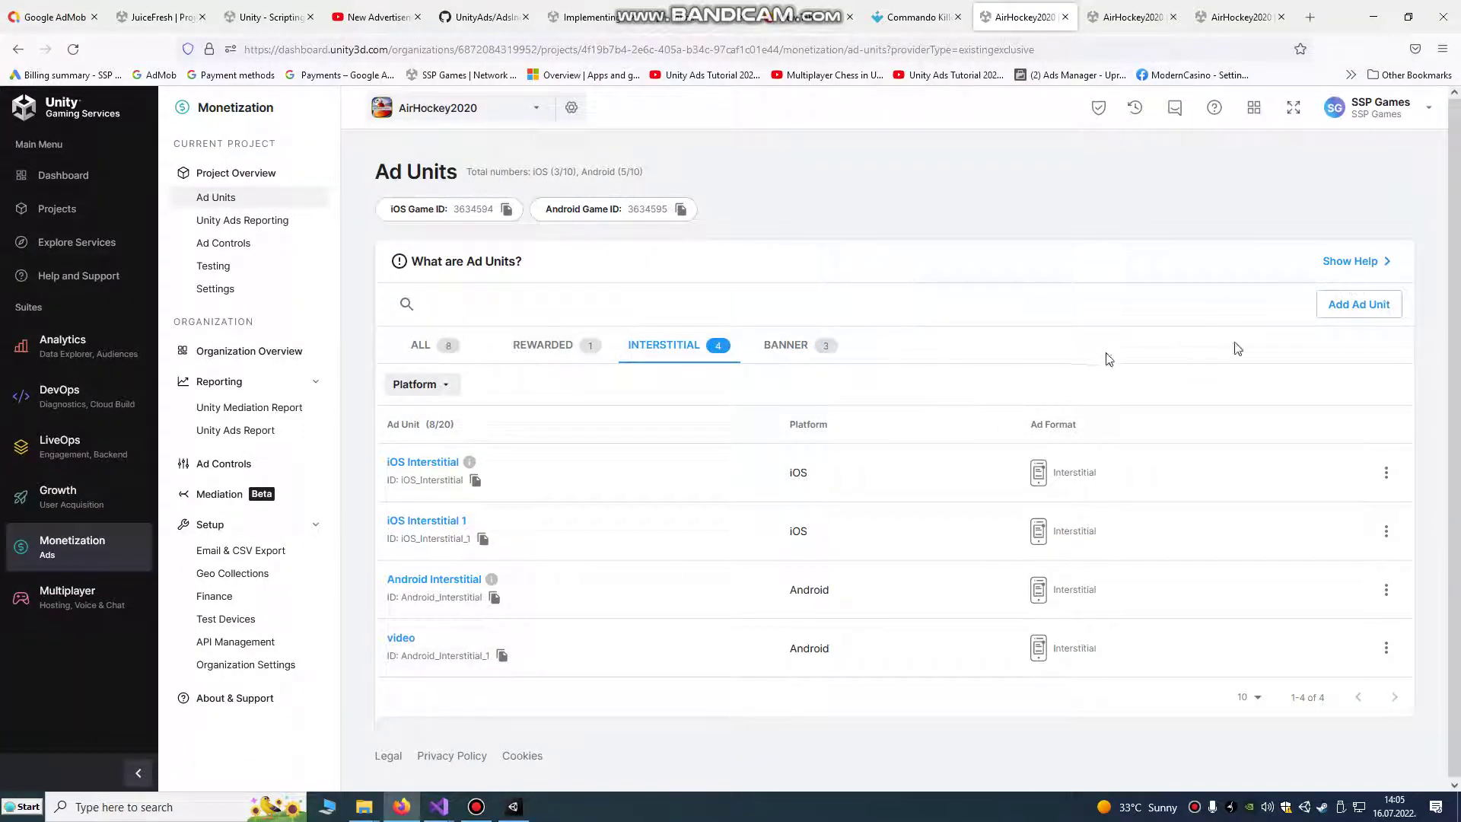
click(1336, 313)
click(620, 509)
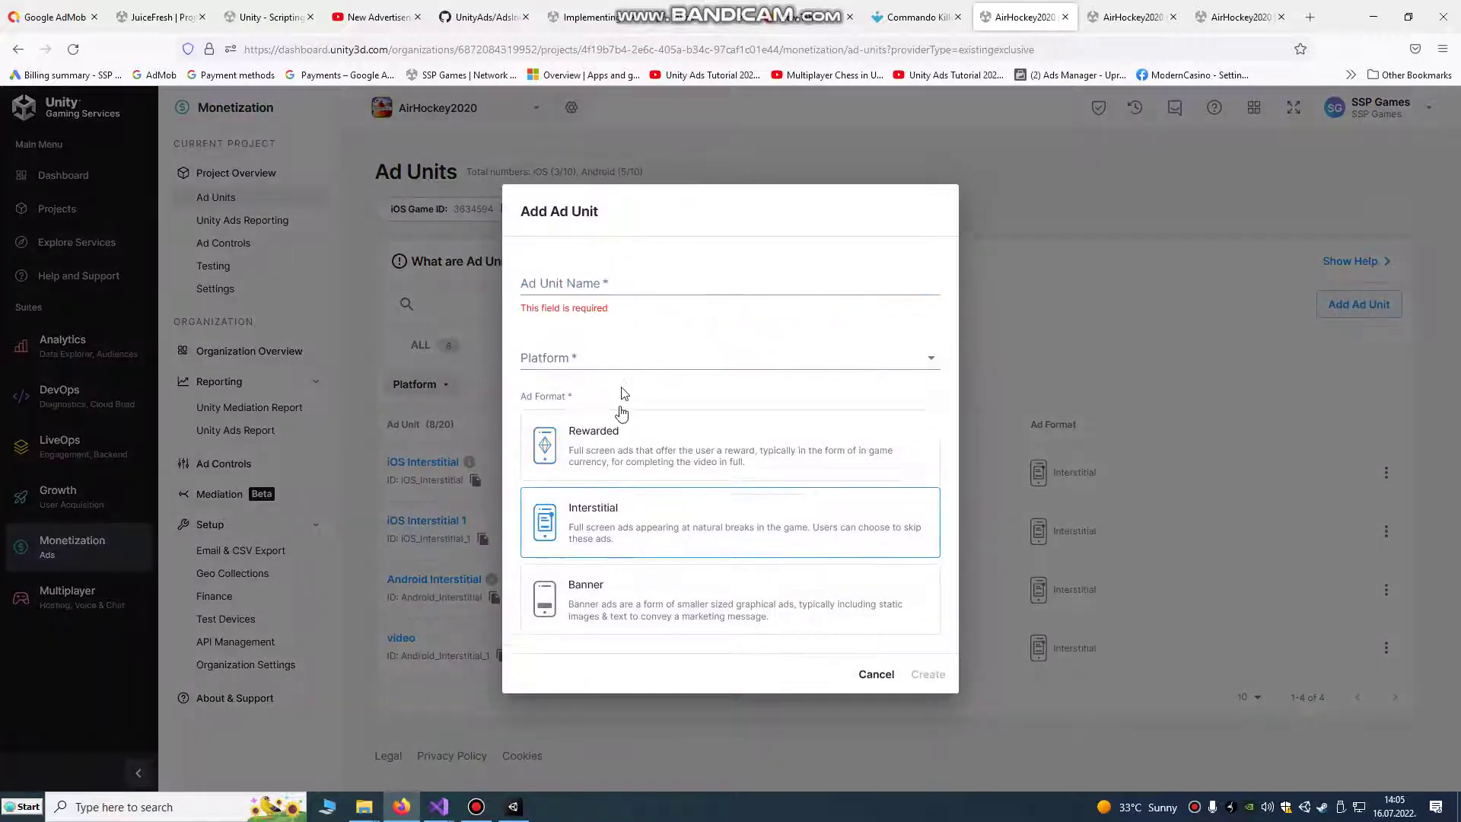
click(605, 283)
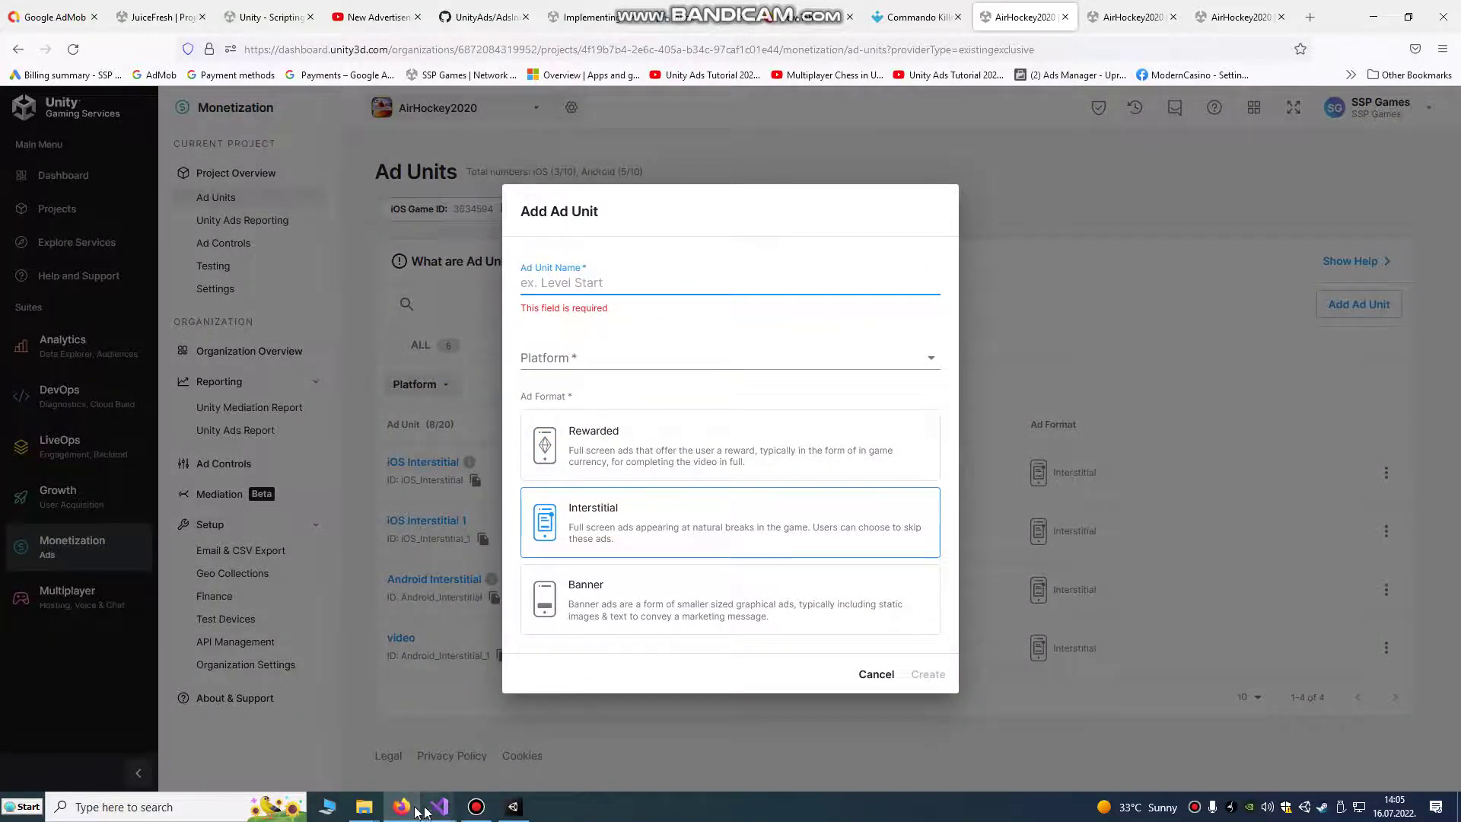
Step: Copy the Interstitial_Android ID string from Script_InterstitialAd in Visual Studio
click(513, 807)
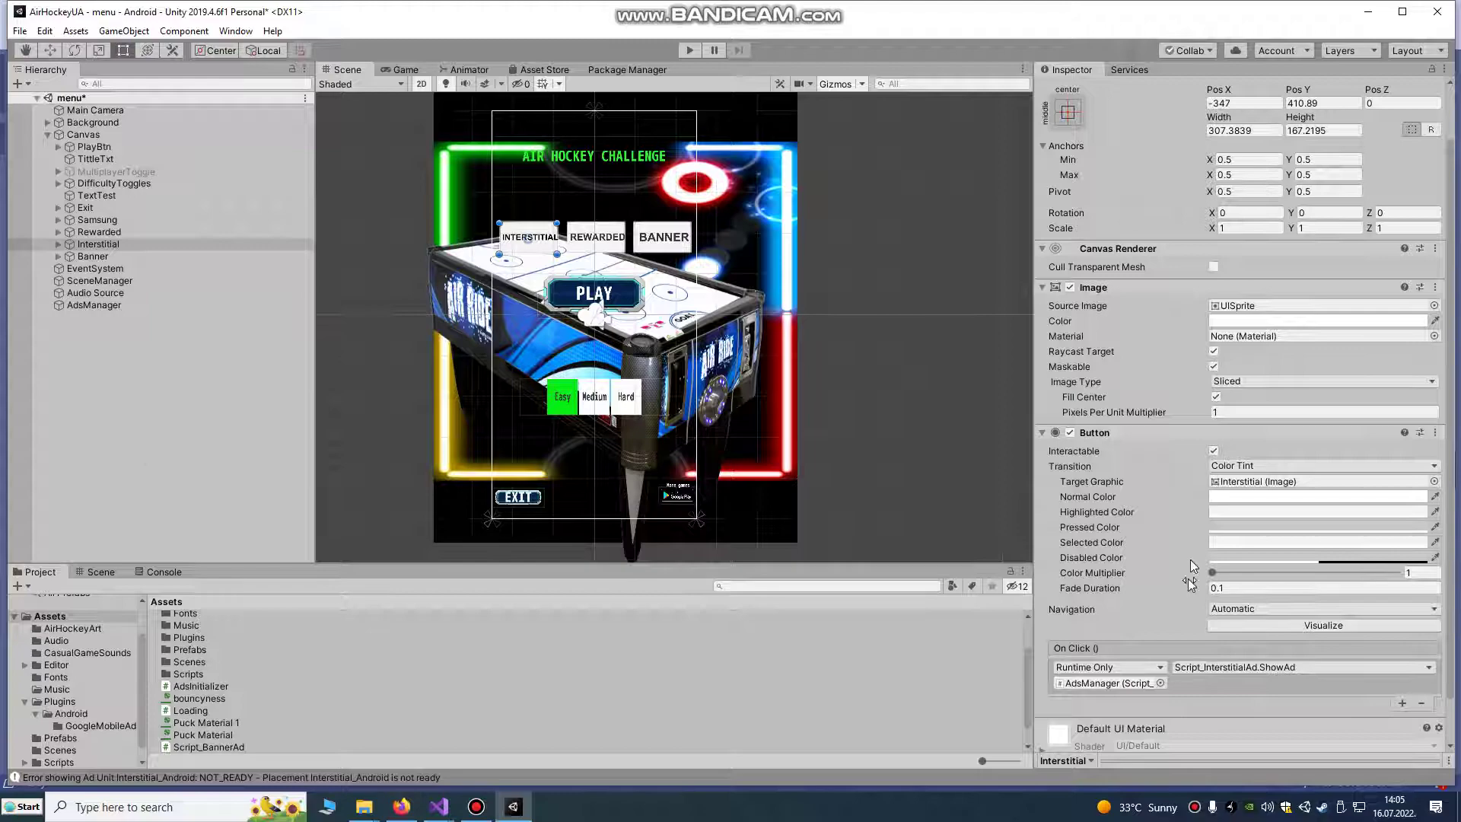
scroll(1192, 579, down, 2)
mouse_move(438, 807)
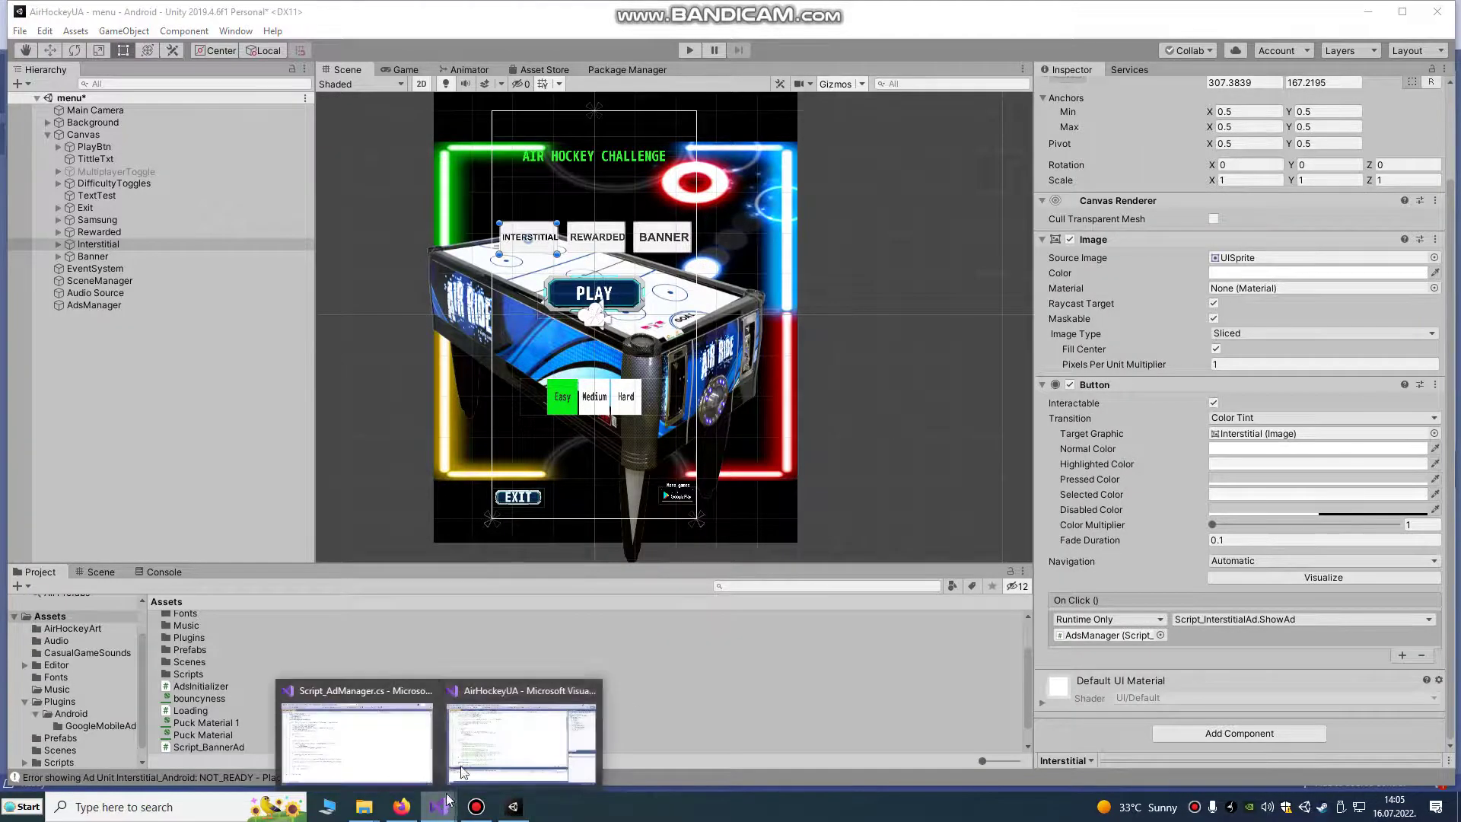
mouse_move(402, 753)
click(515, 744)
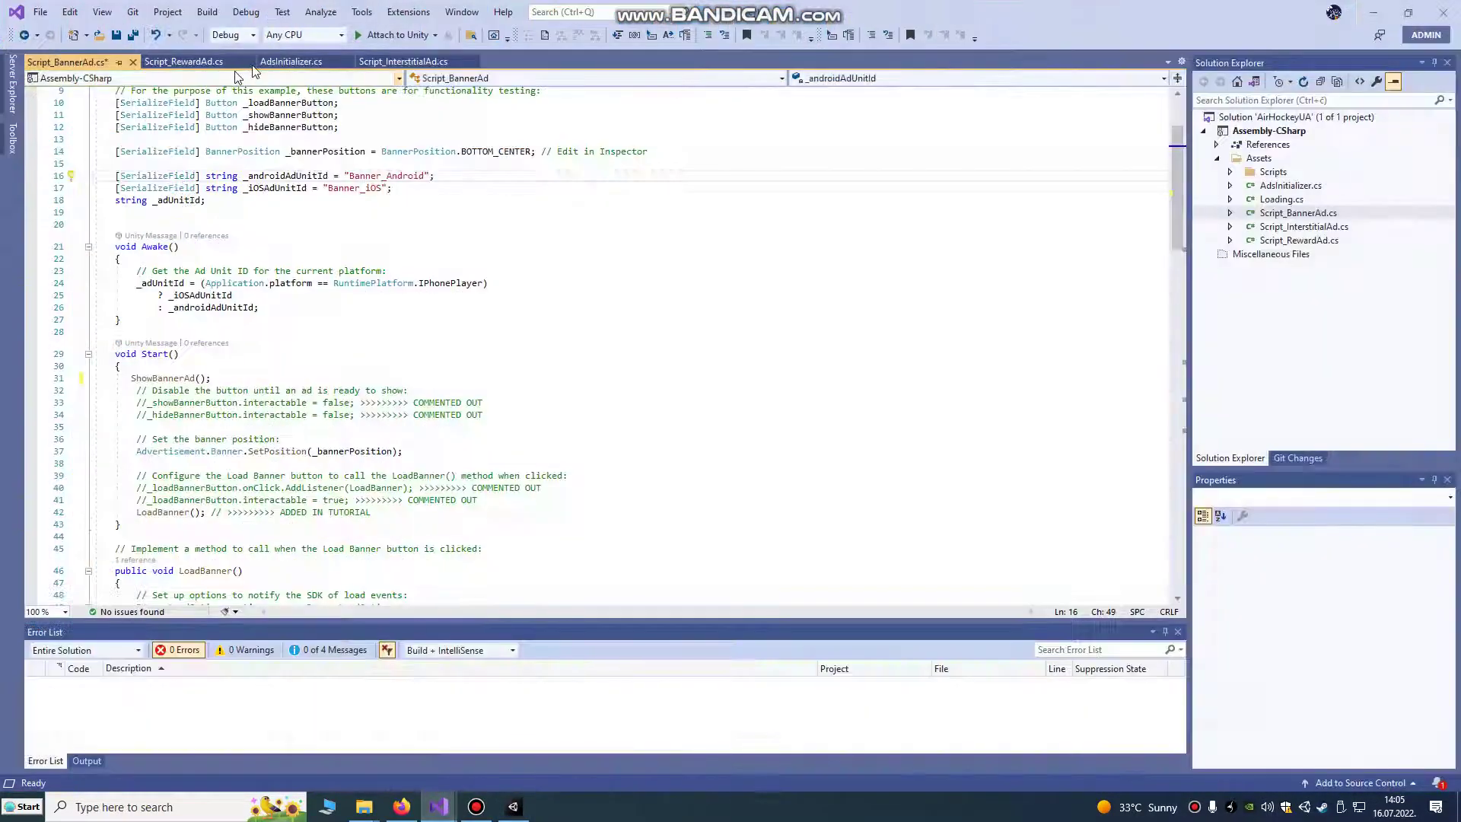
click(290, 62)
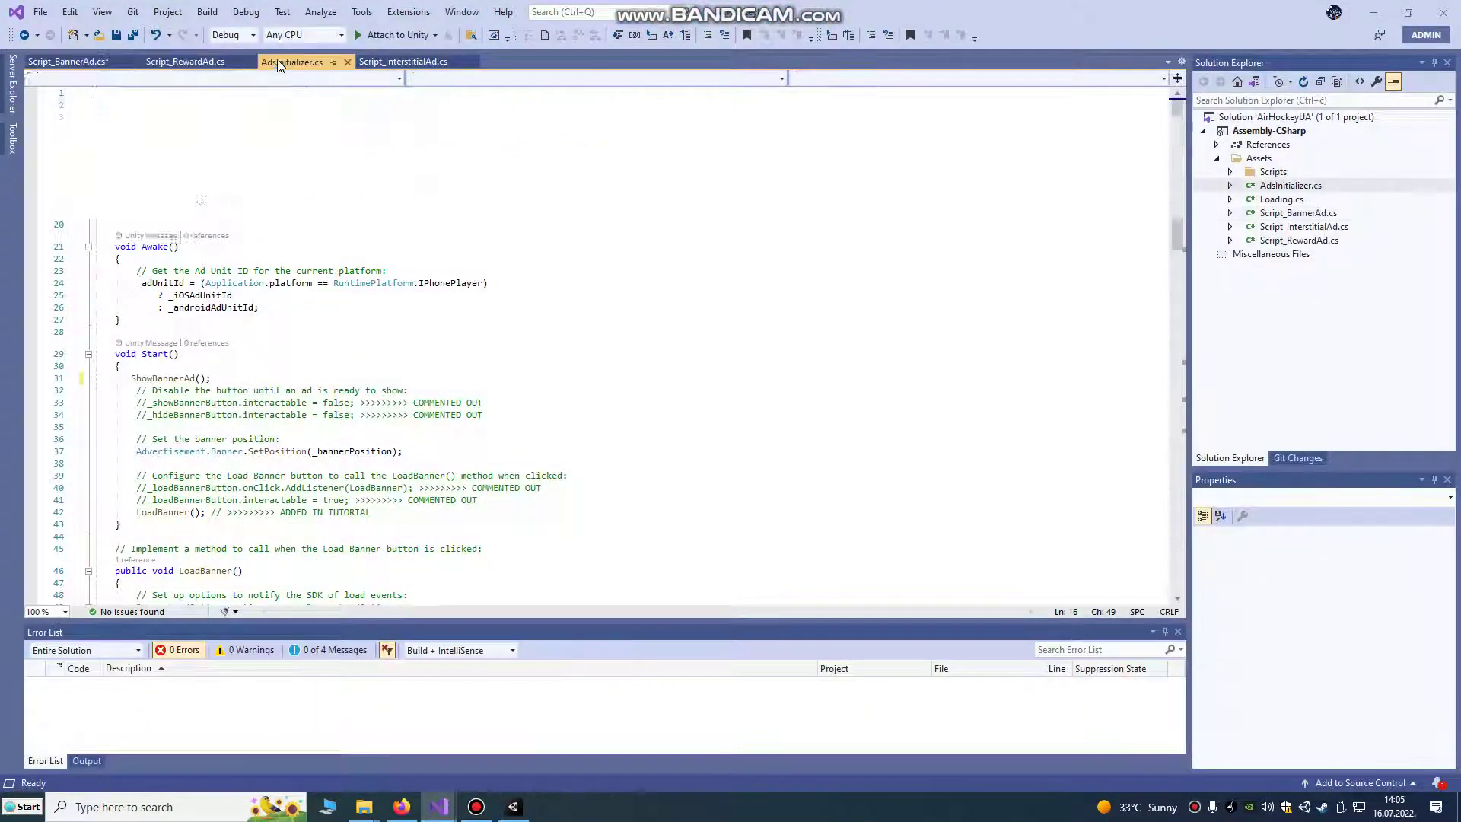
click(378, 61)
scroll(335, 207, up, 4)
drag(348, 188, 457, 188)
key(ctrl+c)
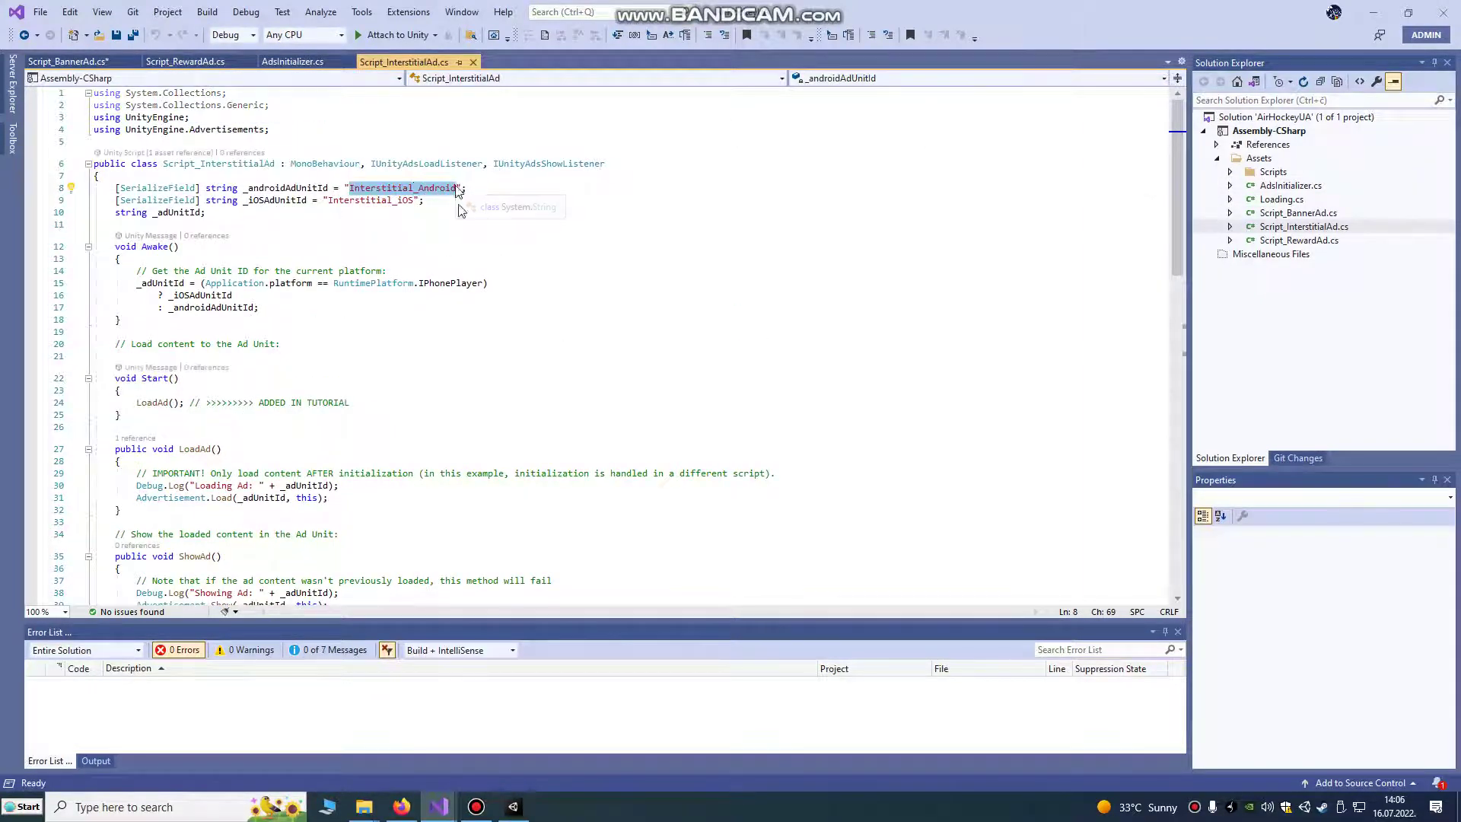
Step: Create the ad unit named Interstitial_Android on the Android platform
click(402, 807)
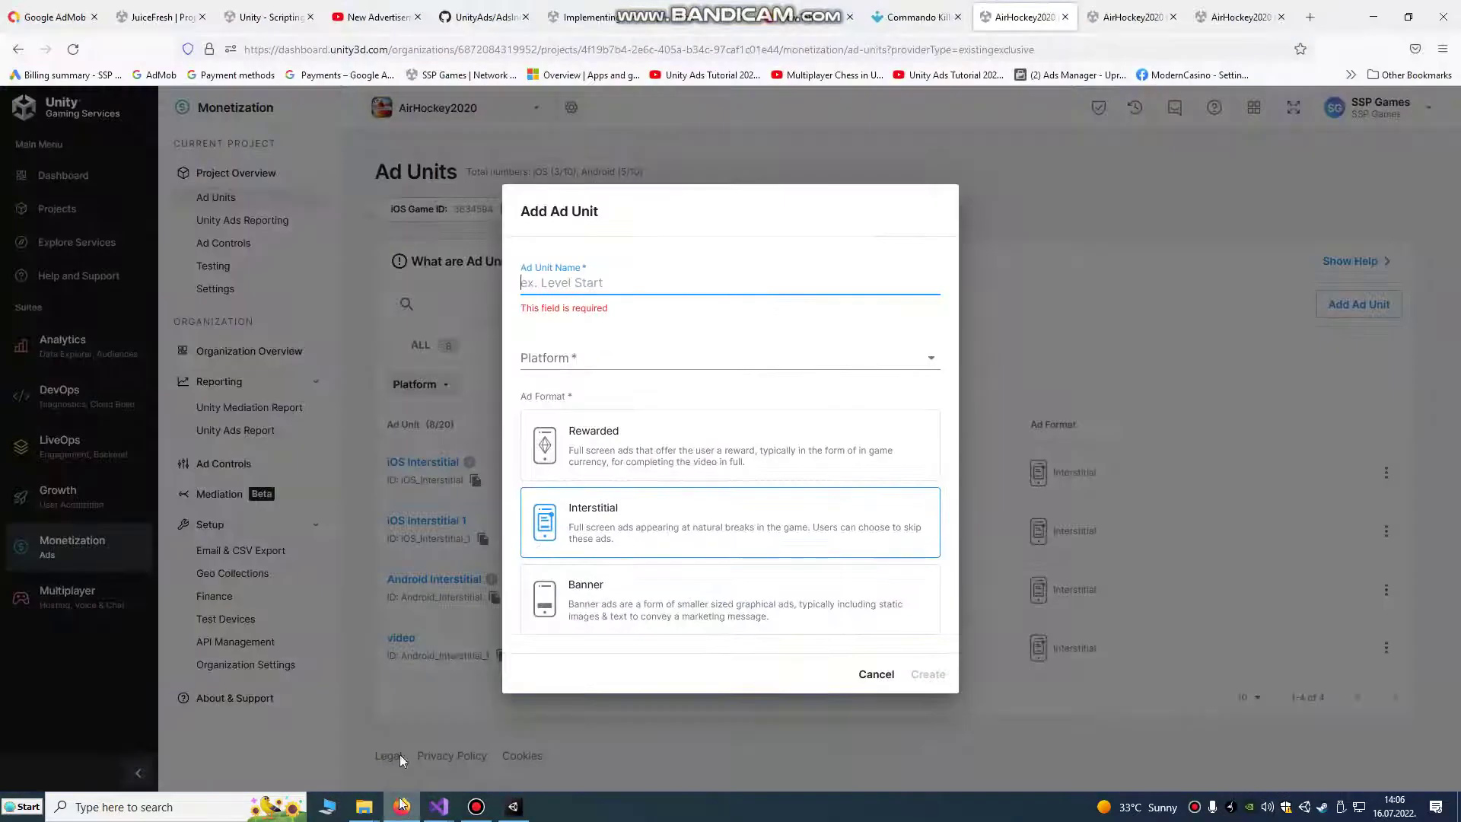
click(558, 285)
key(ctrl+v)
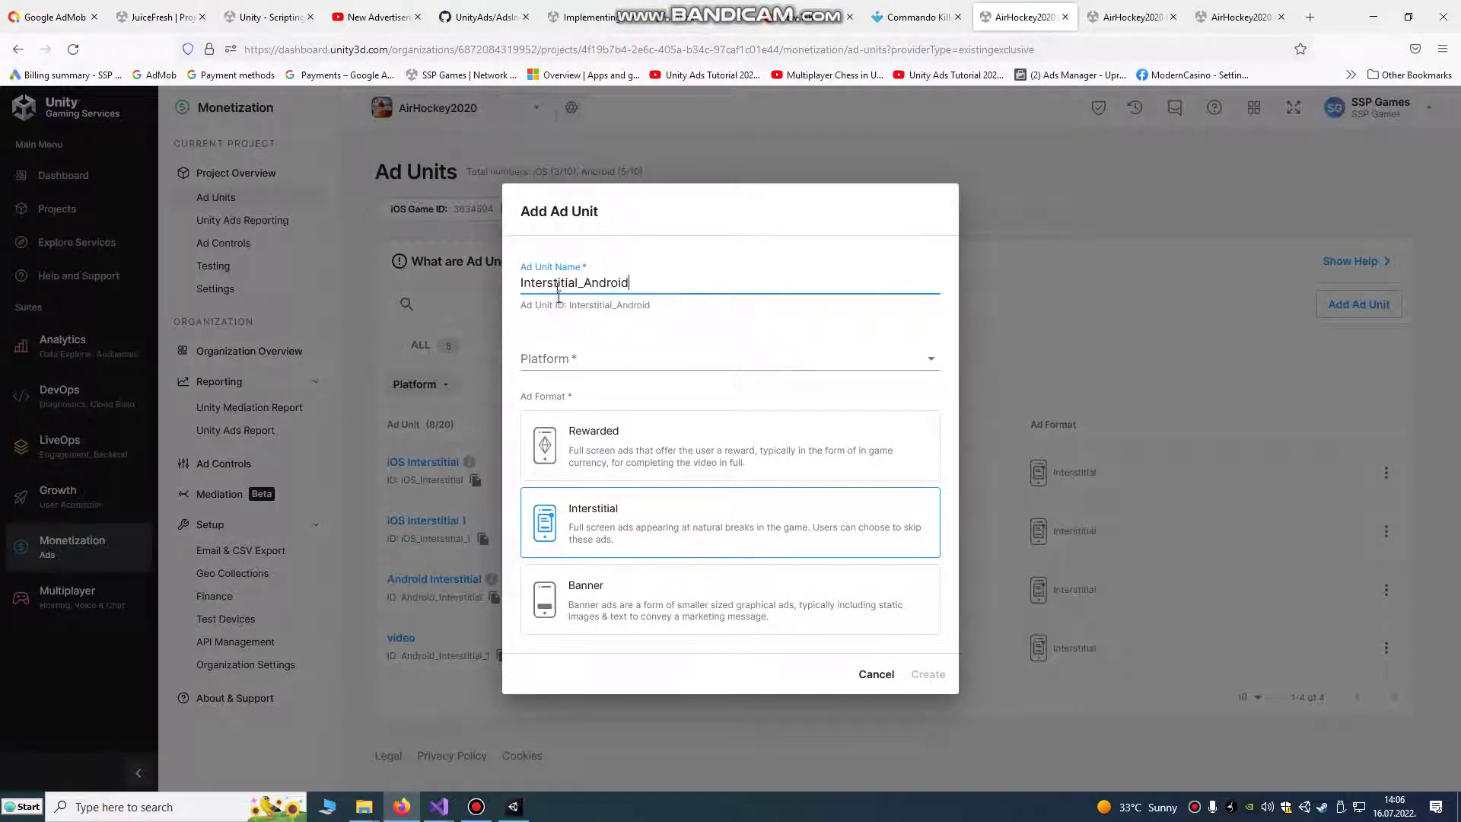
click(598, 361)
click(577, 396)
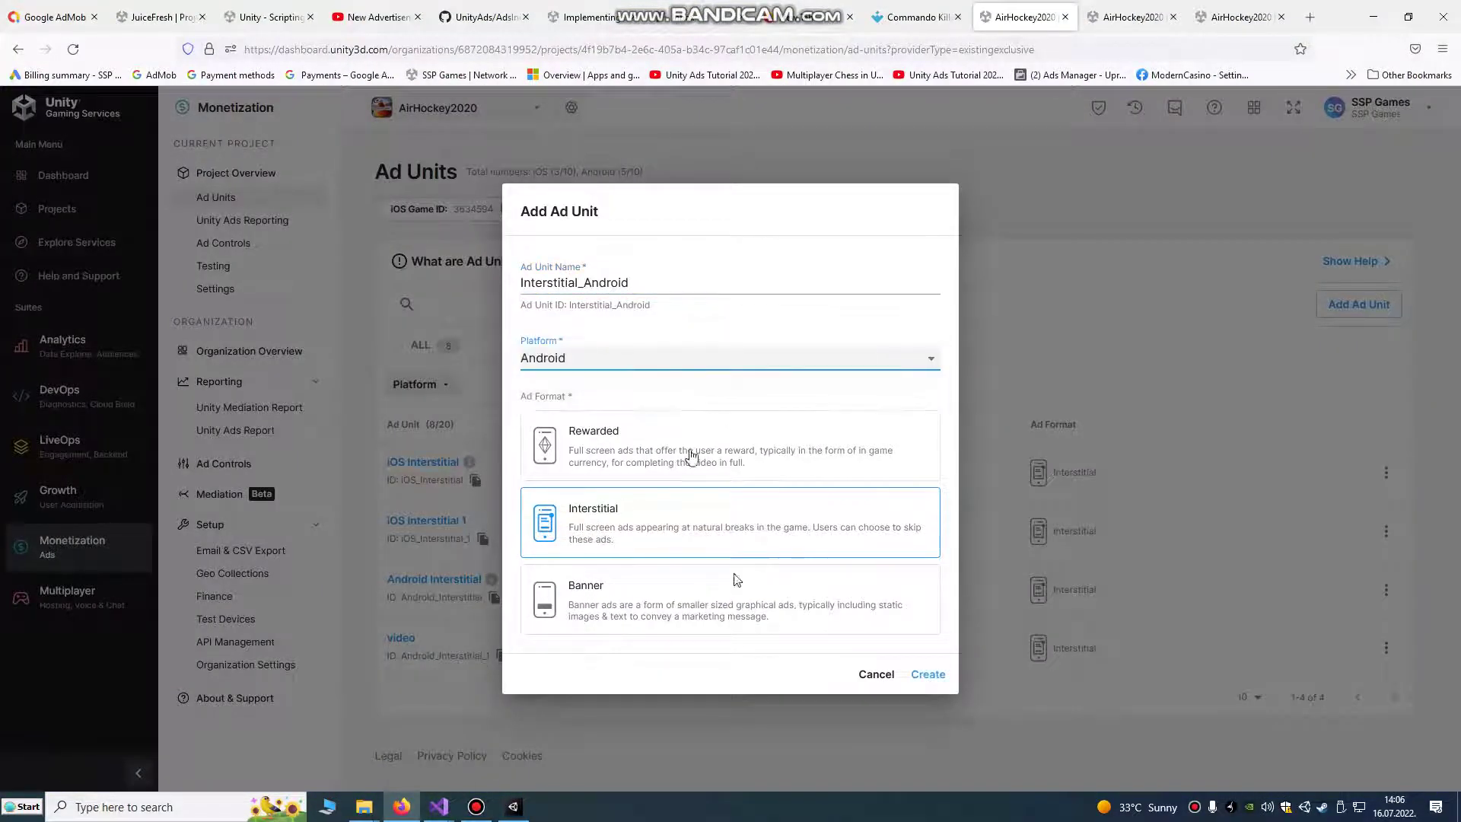
click(927, 674)
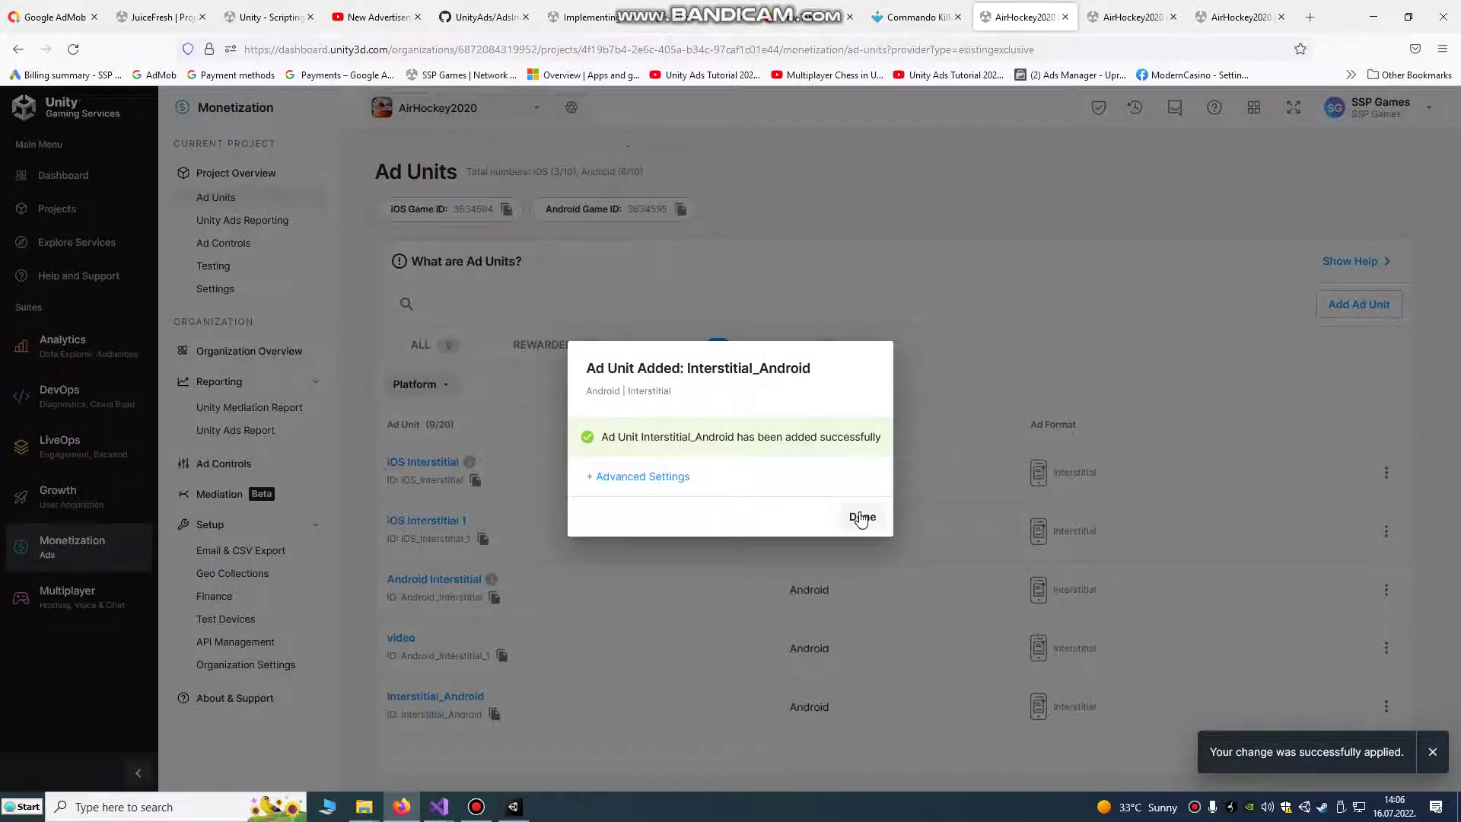
click(862, 516)
click(560, 354)
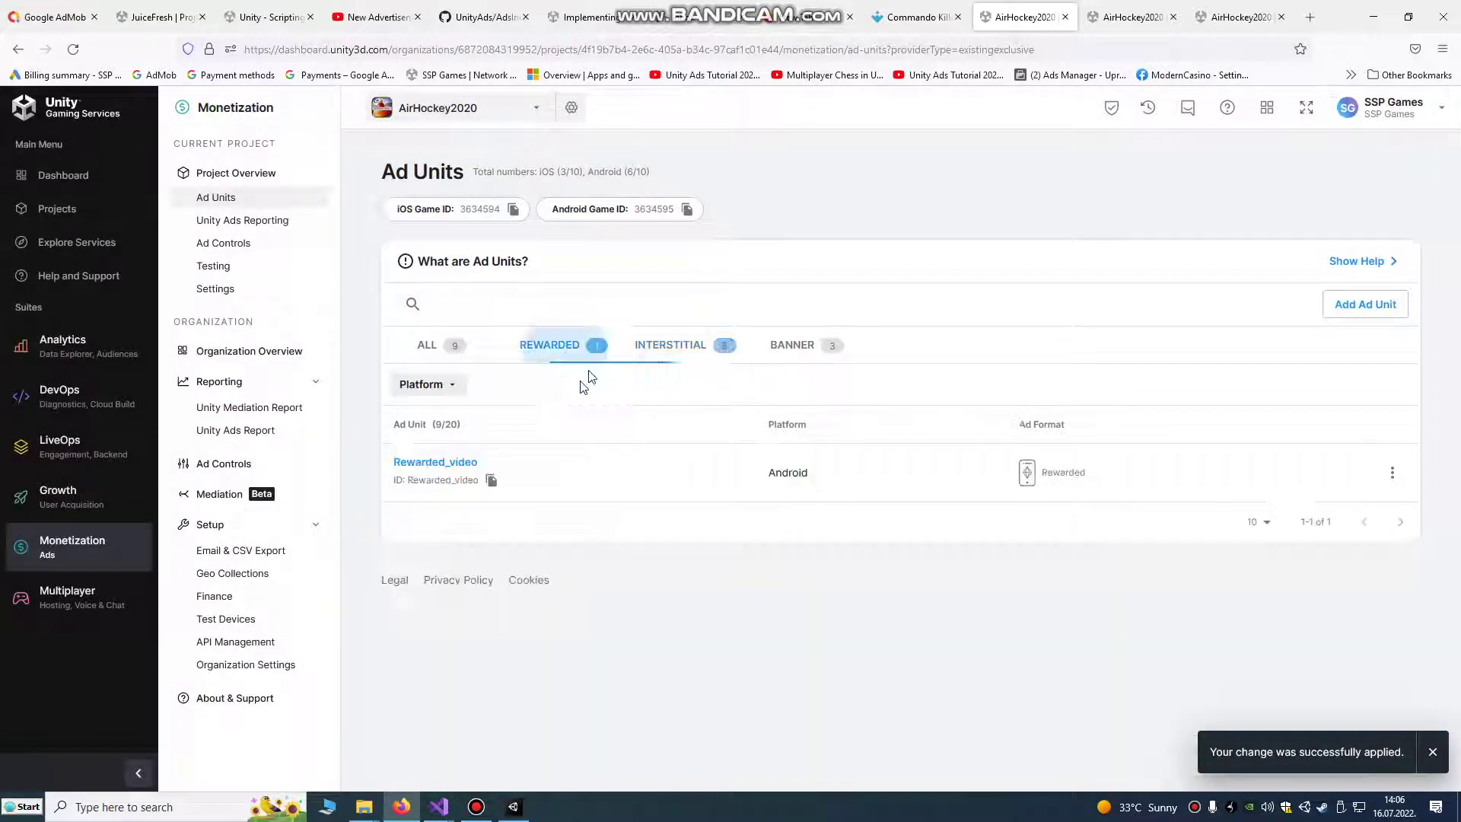
click(512, 805)
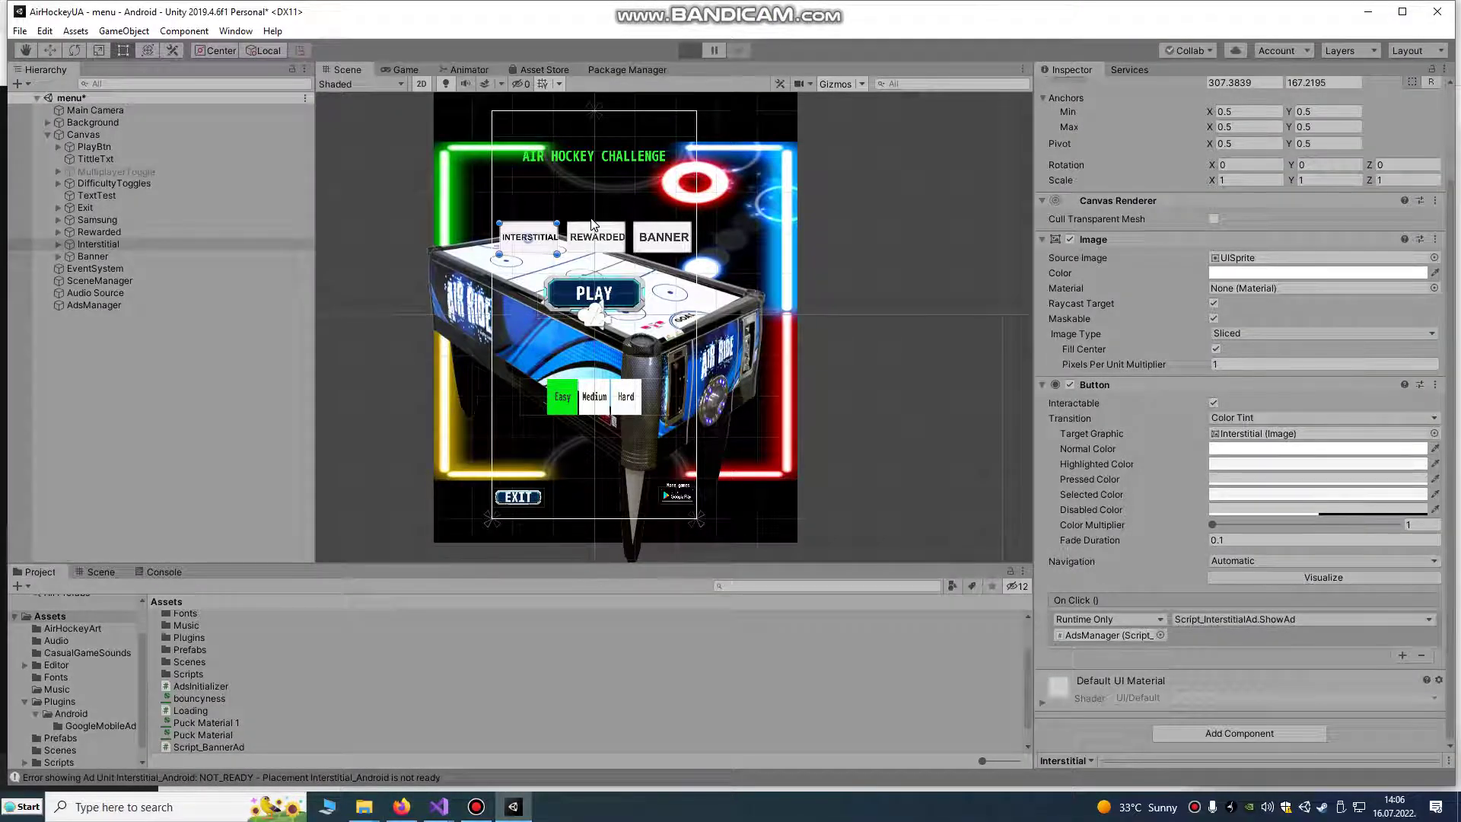
Step: Play the game, show the Interstitial_Android test ad from INTERSTITIAL, skip it, and stop
key(ctrl+p)
click(579, 244)
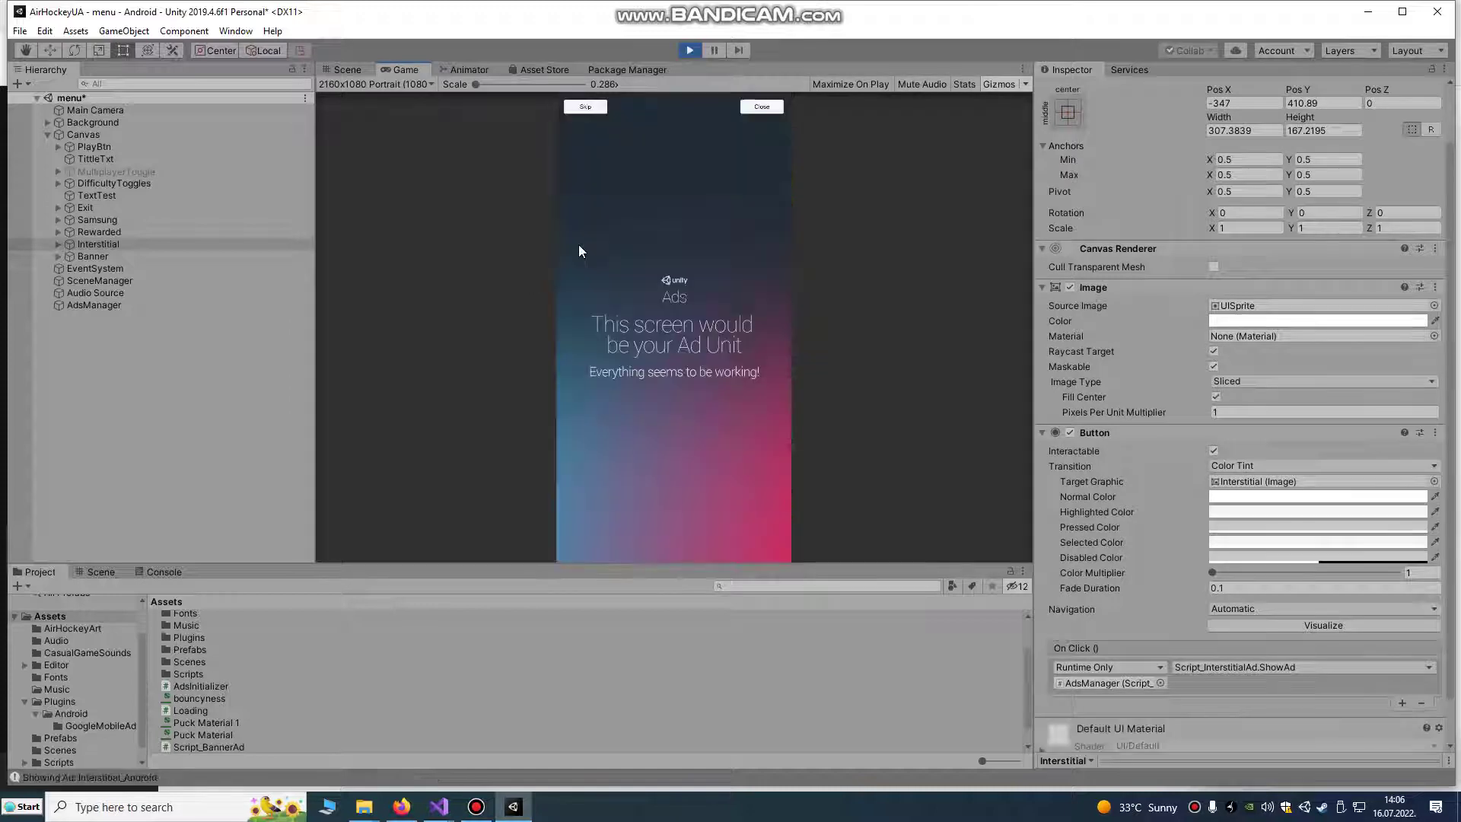
click(596, 107)
click(689, 50)
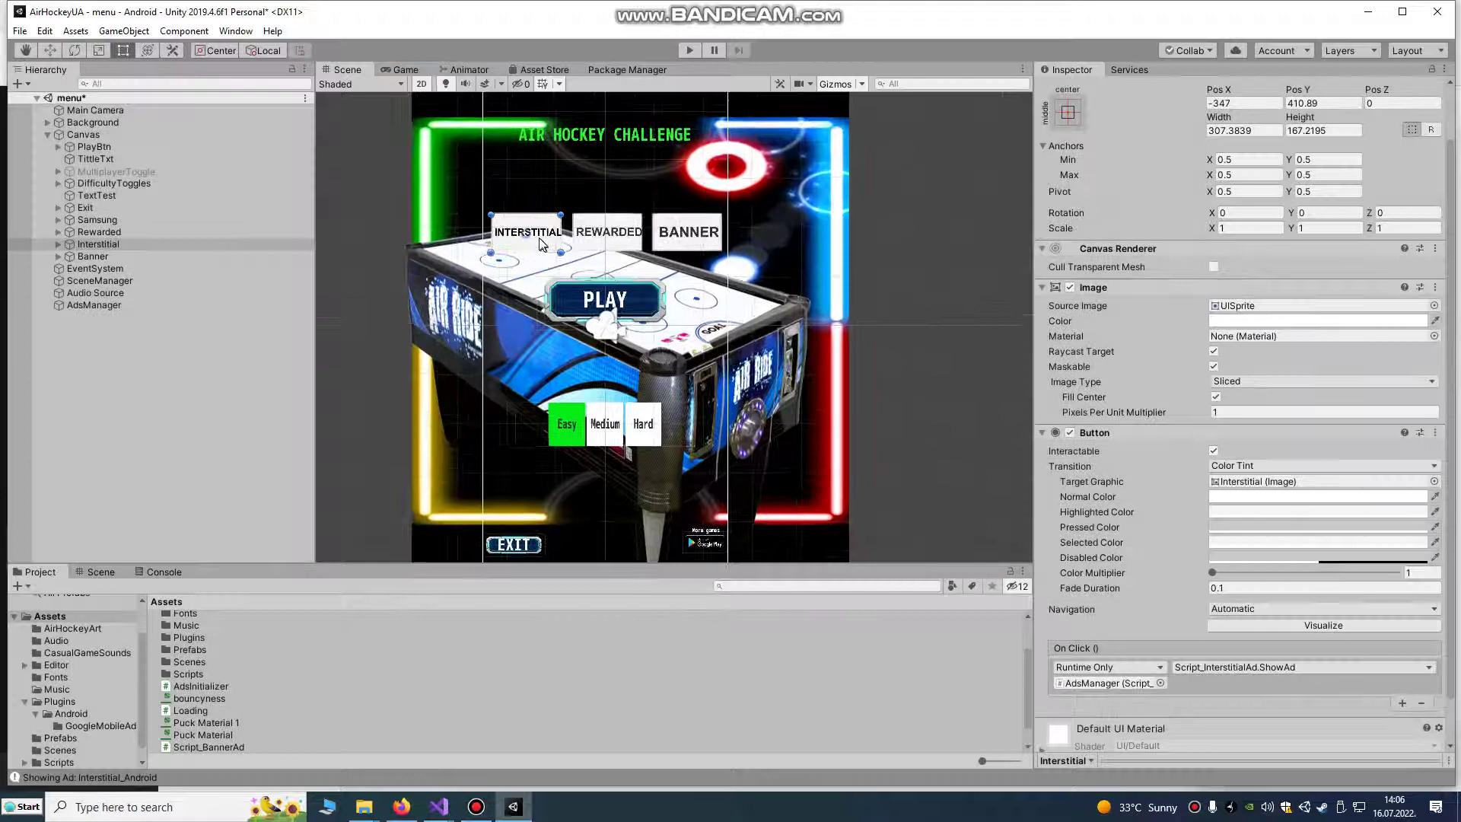
Step: Add an On Click entry to the REWARDED button targeting Rewarded, leaving its function unset
click(635, 253)
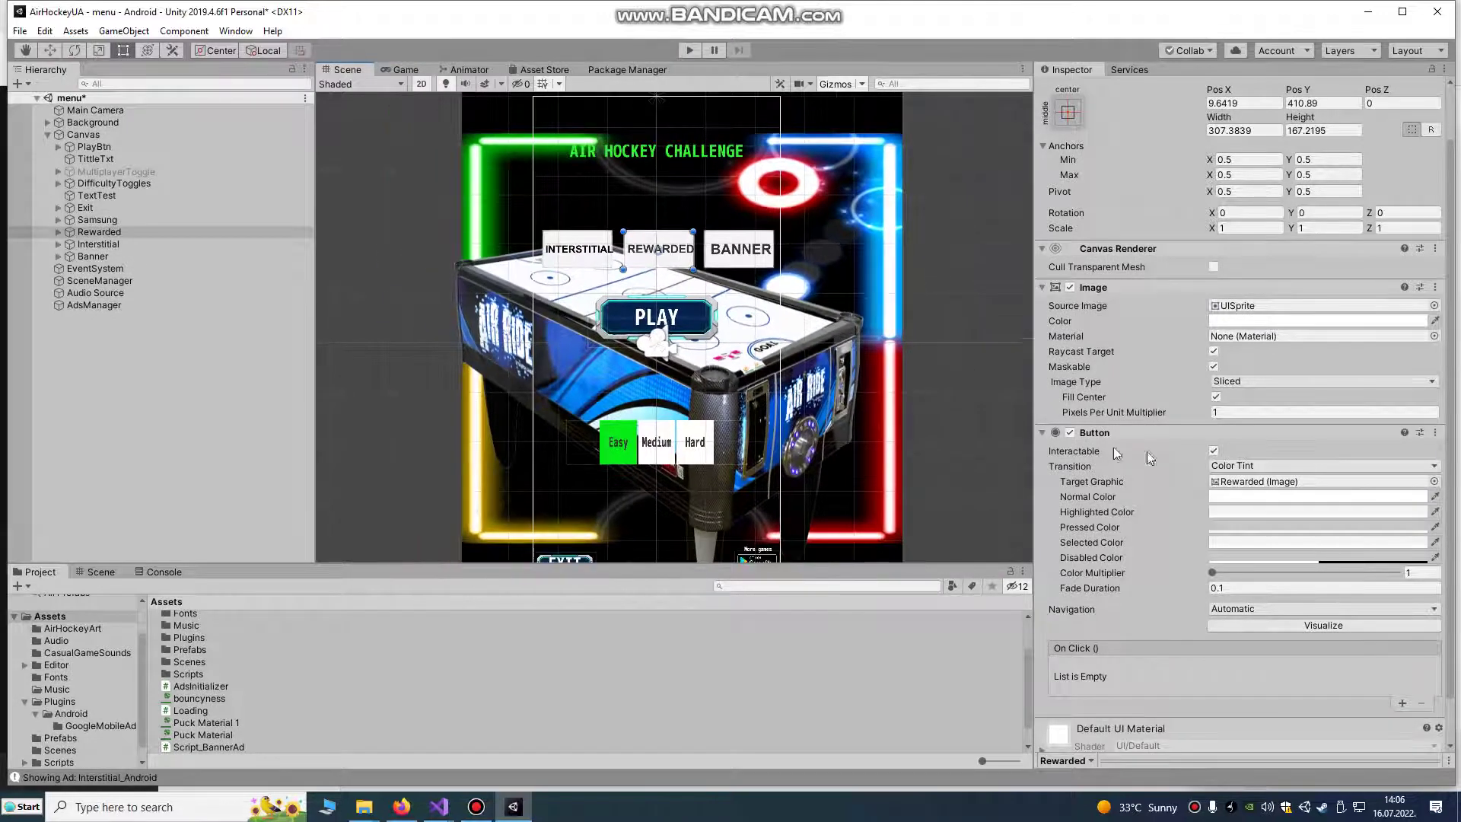
scroll(1149, 457, down, 2)
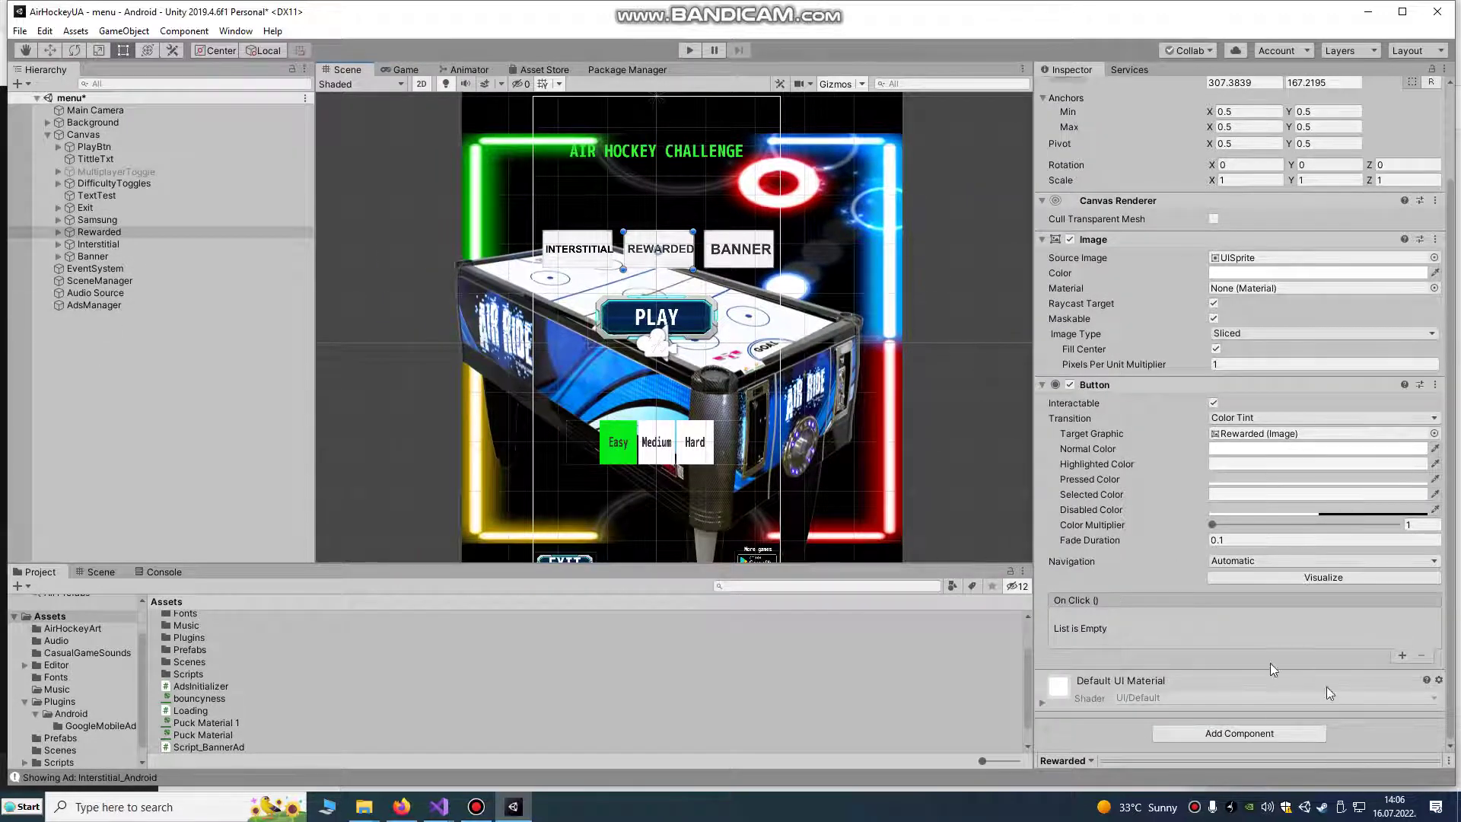
click(1401, 655)
drag(89, 234, 1088, 646)
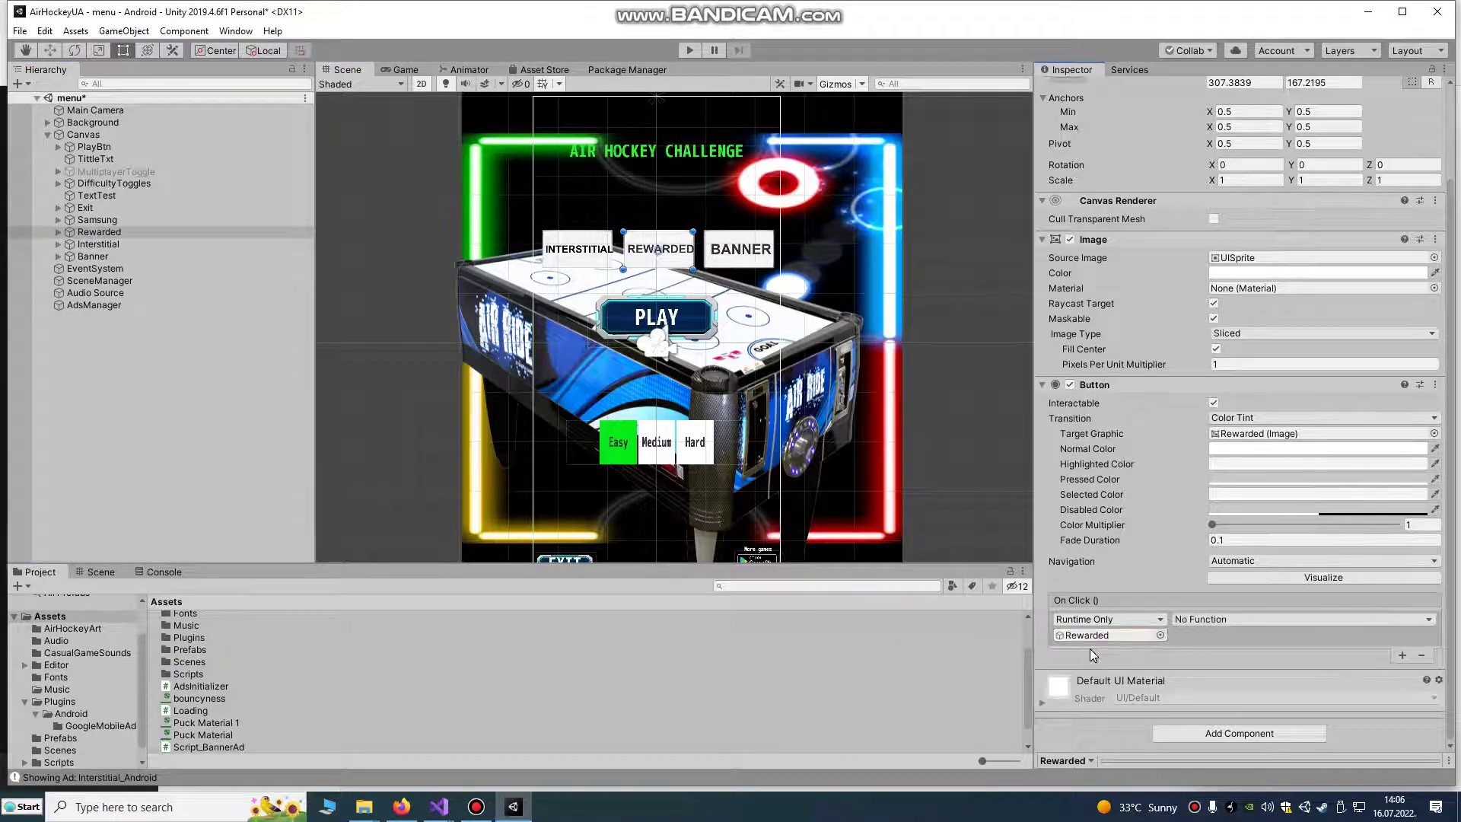
click(1248, 619)
mouse_move(1260, 727)
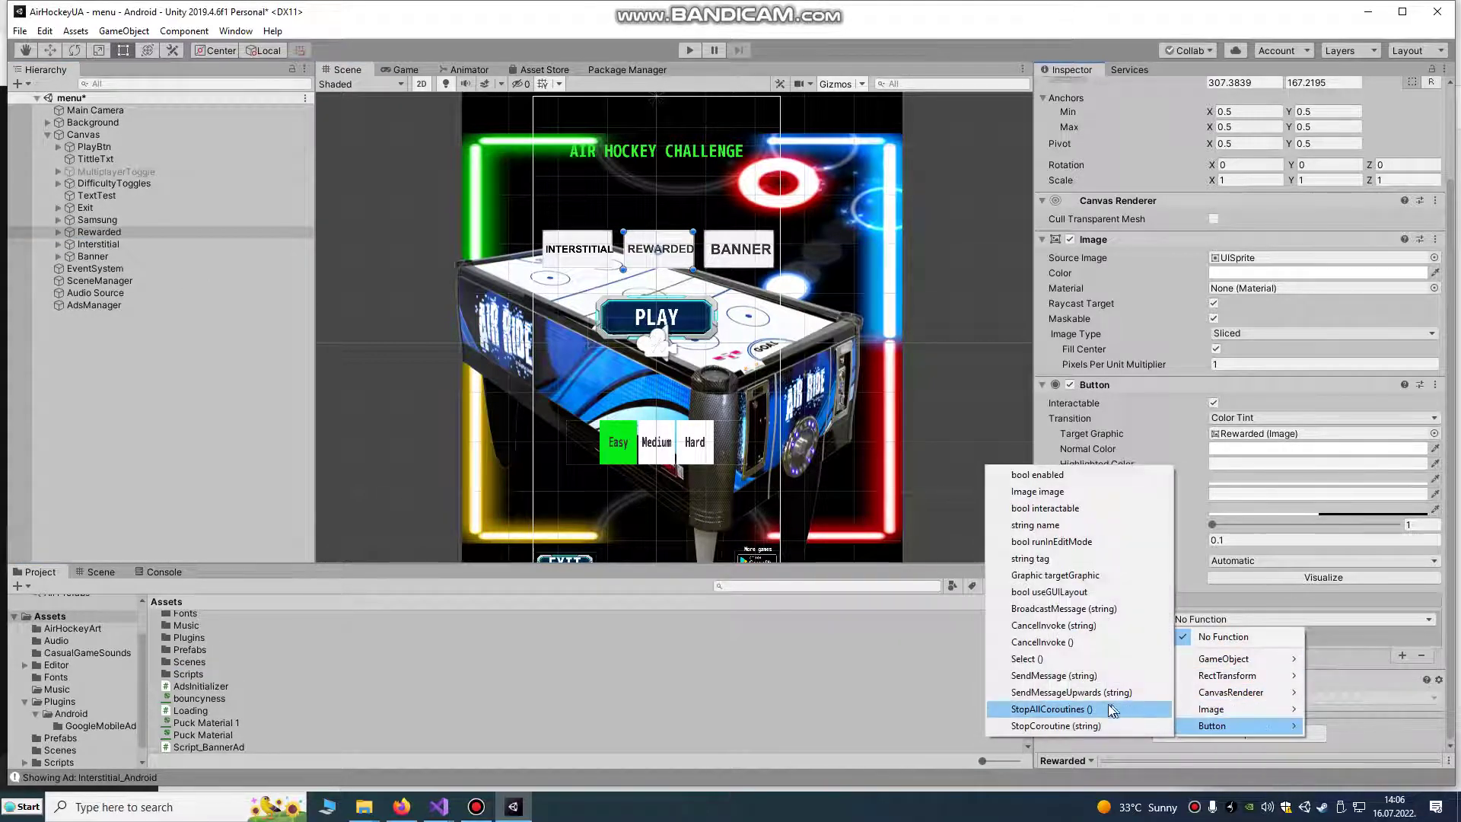
click(1312, 748)
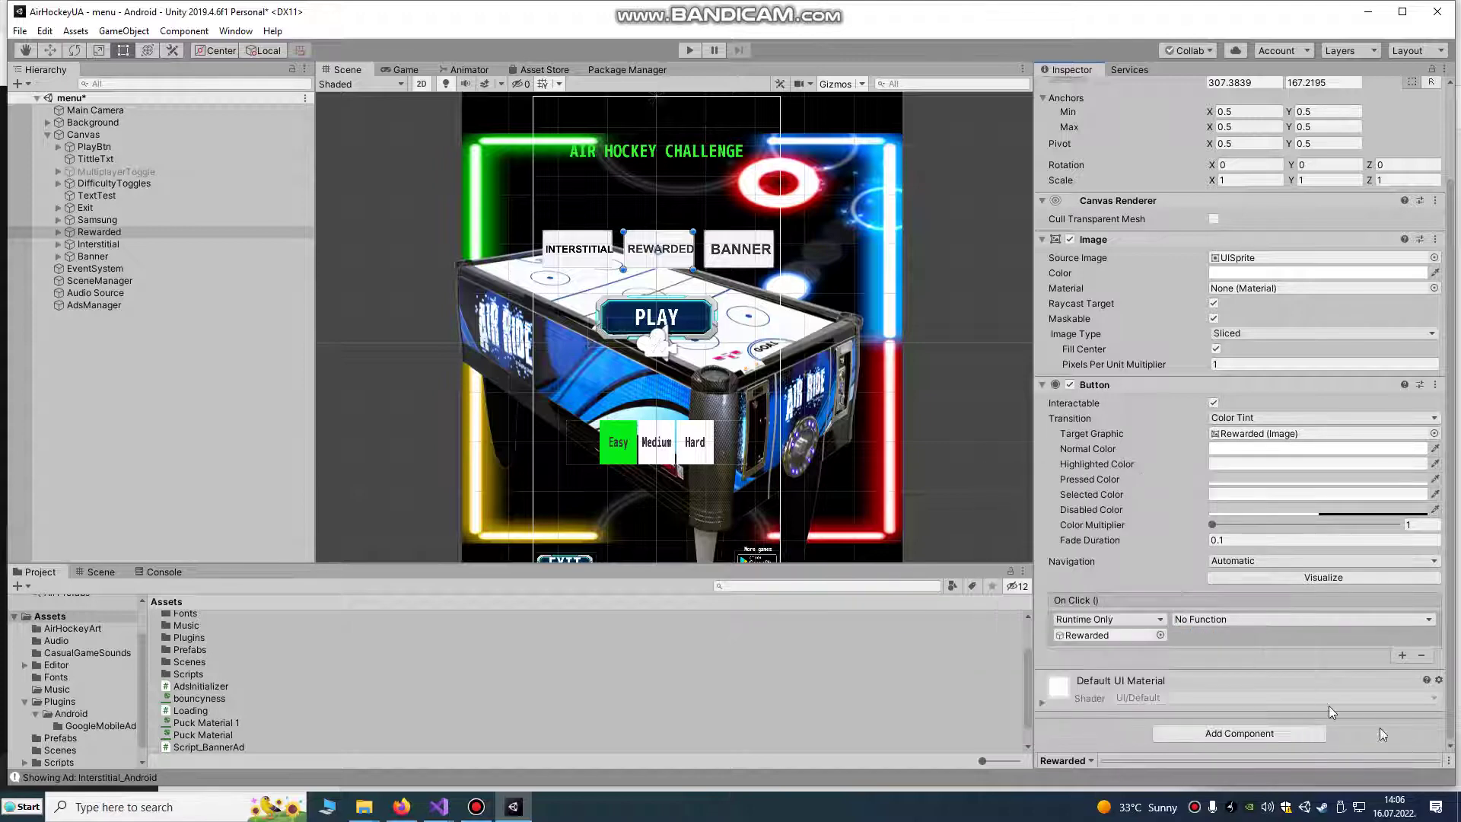
Step: Attach Script_RewardAd to AdsManager and select its Rewarded_Android unit ID
click(94, 305)
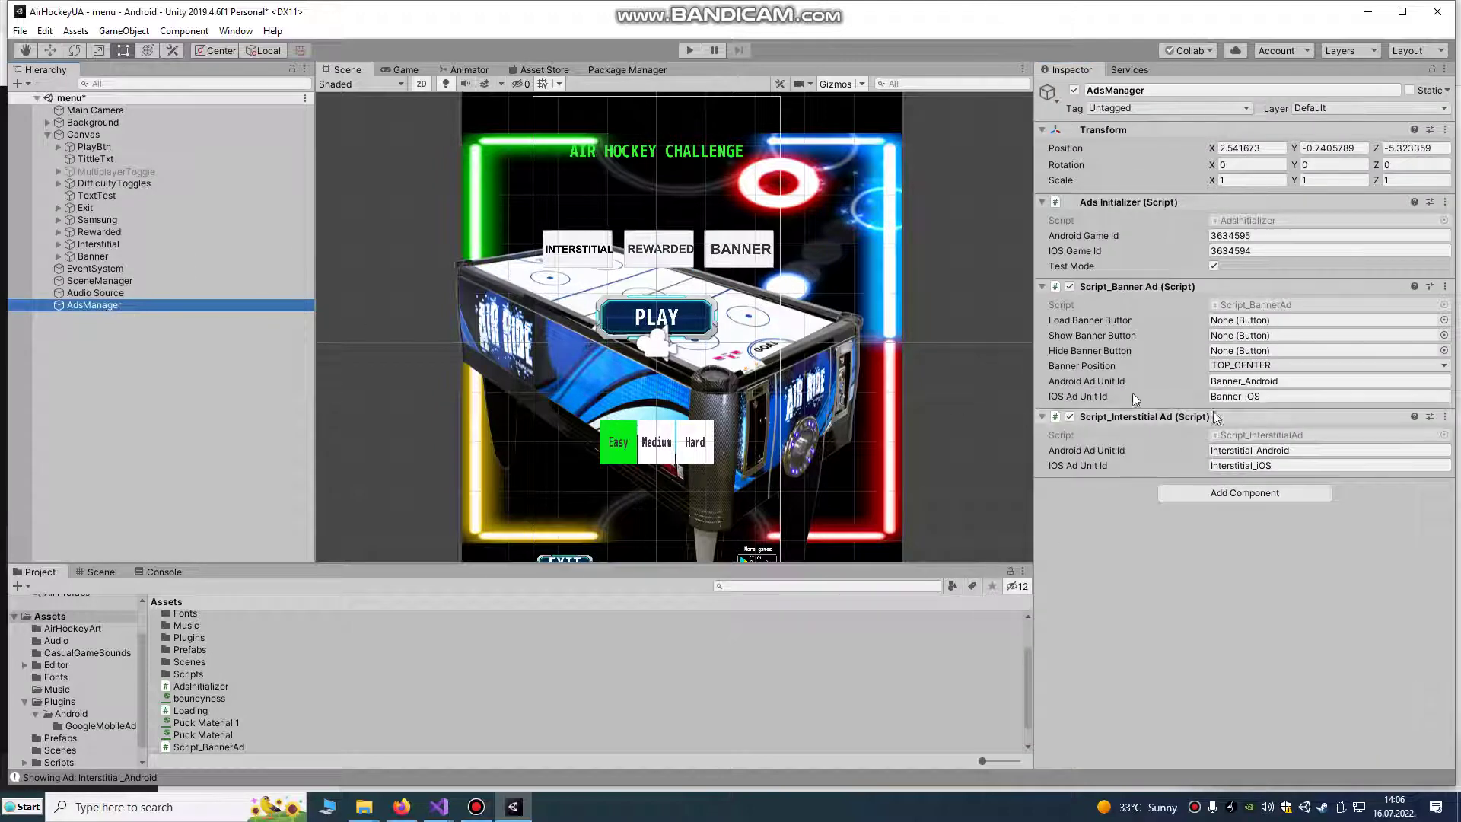
click(1183, 491)
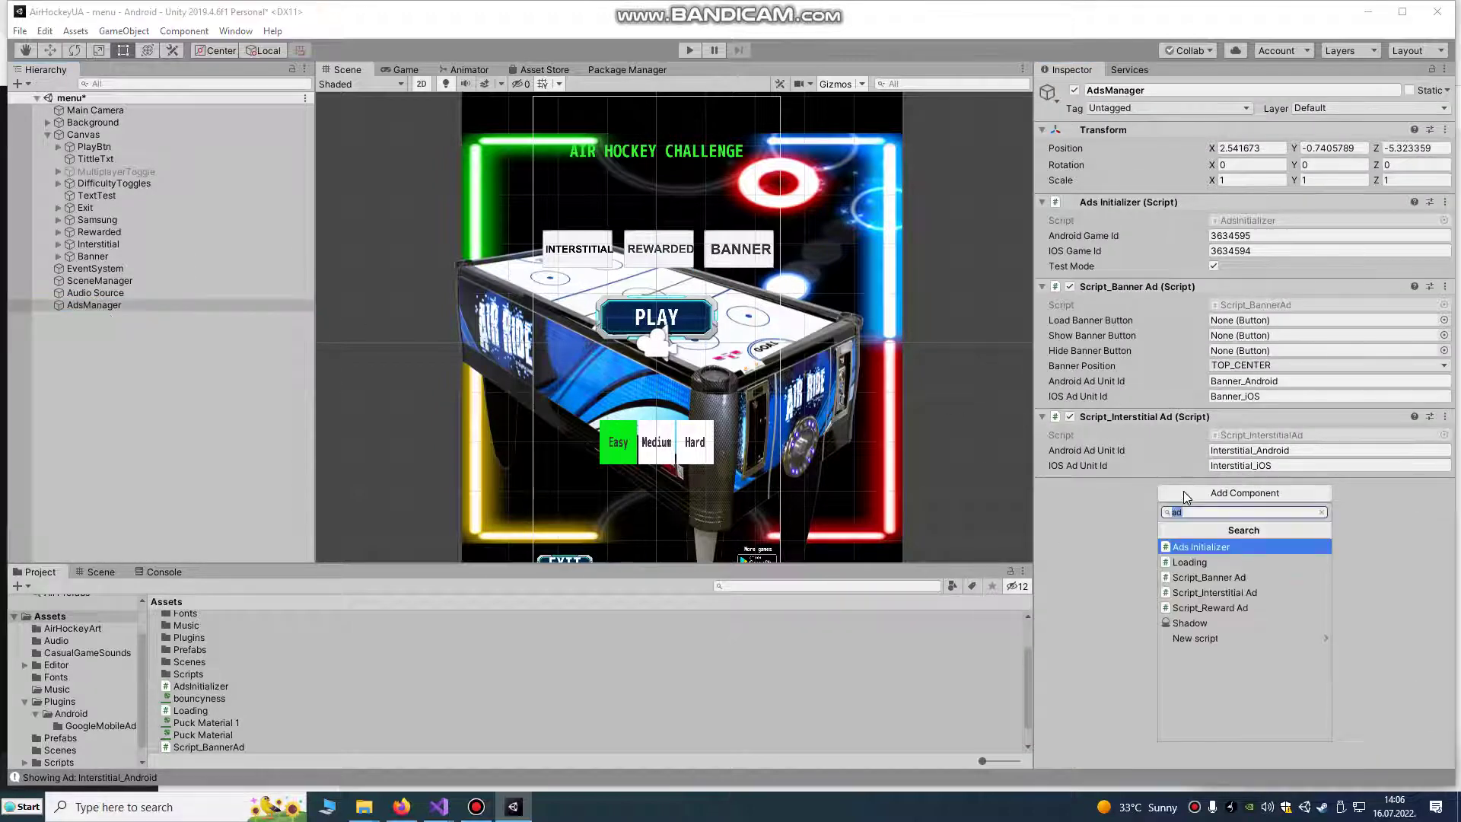
click(1213, 606)
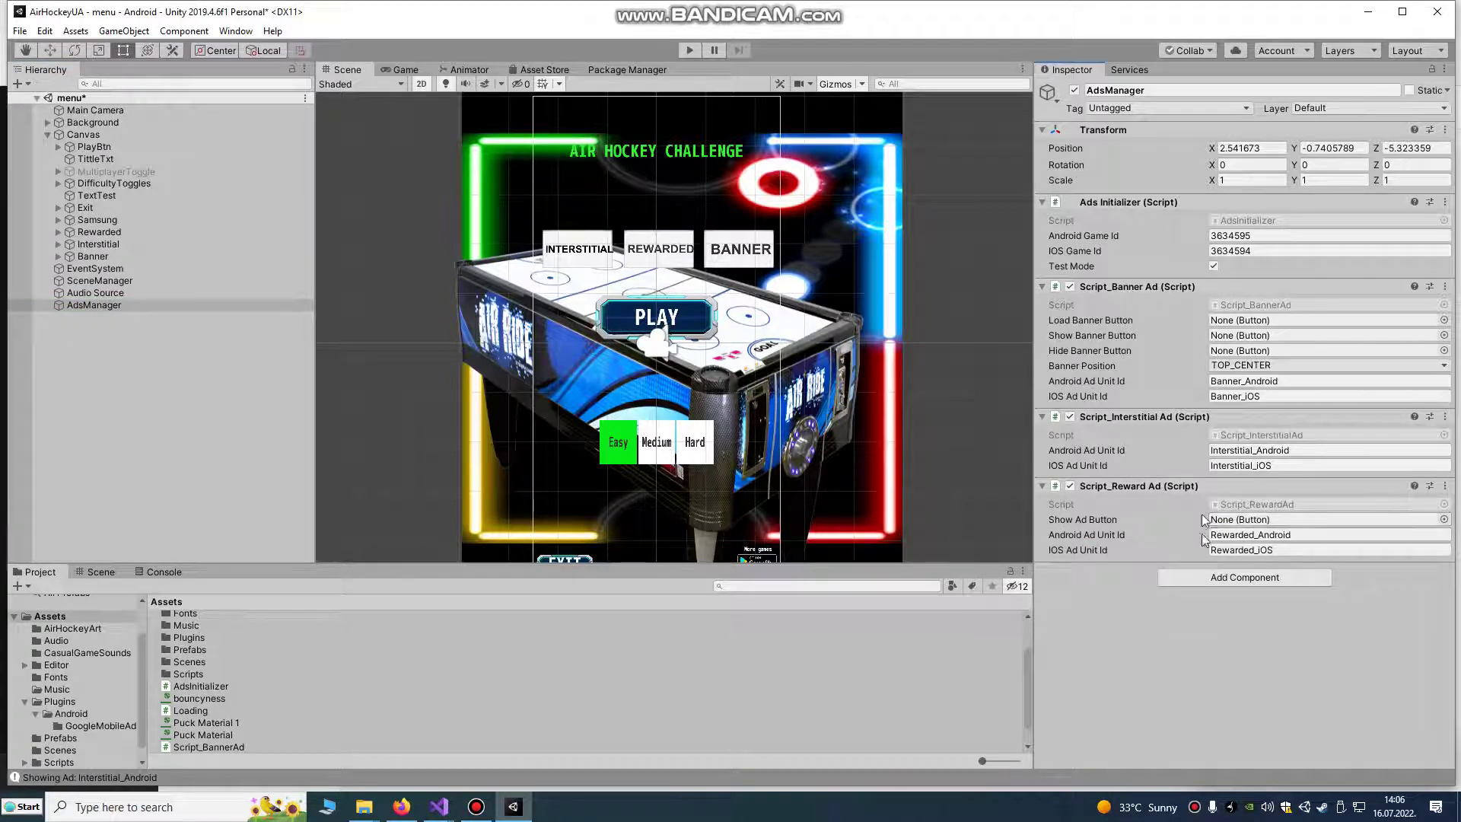
click(1293, 534)
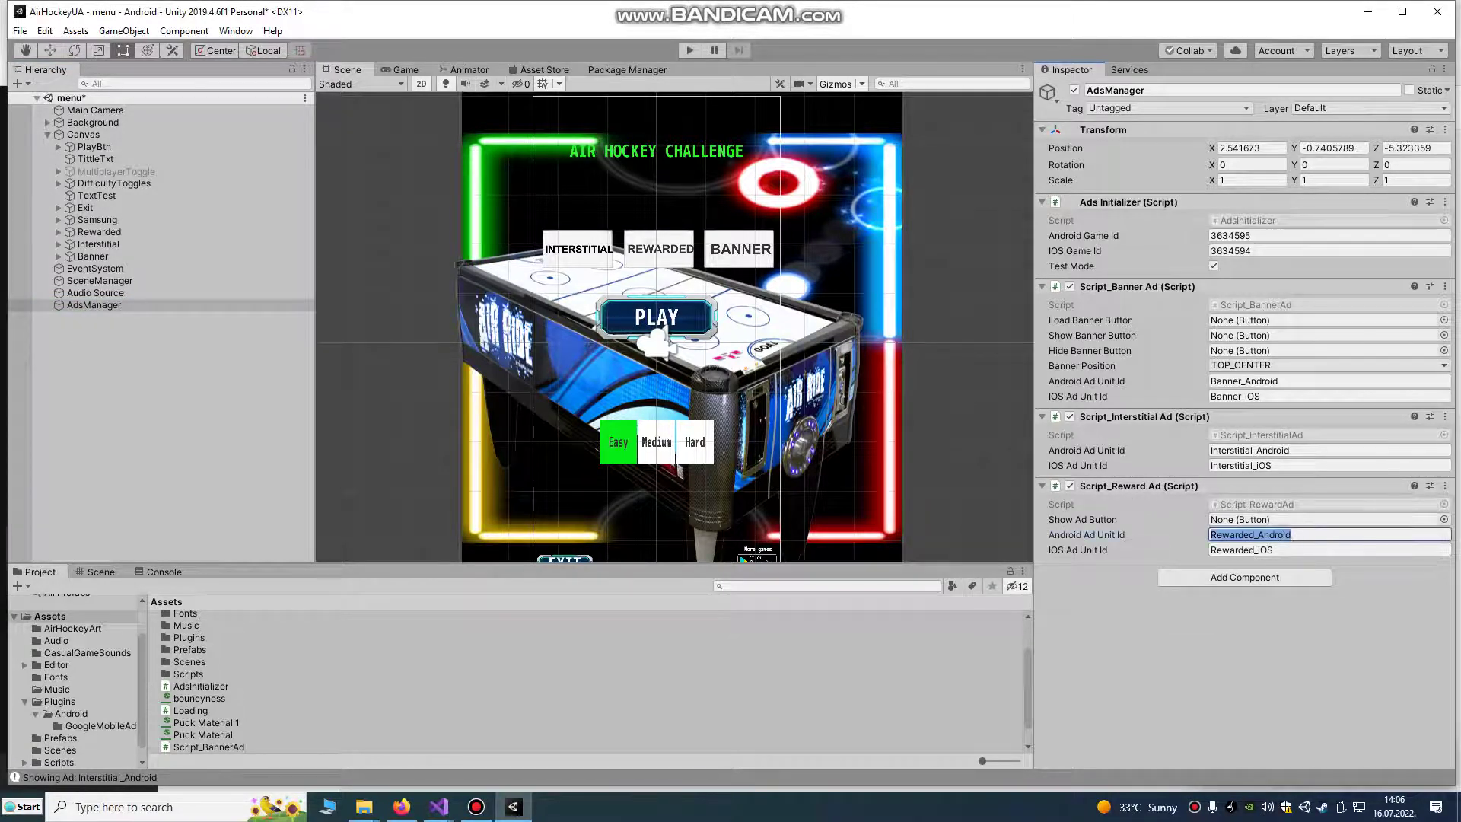
Step: Create an Android ad unit named Rewarded_Android, copying the ID from the Inspector
click(401, 807)
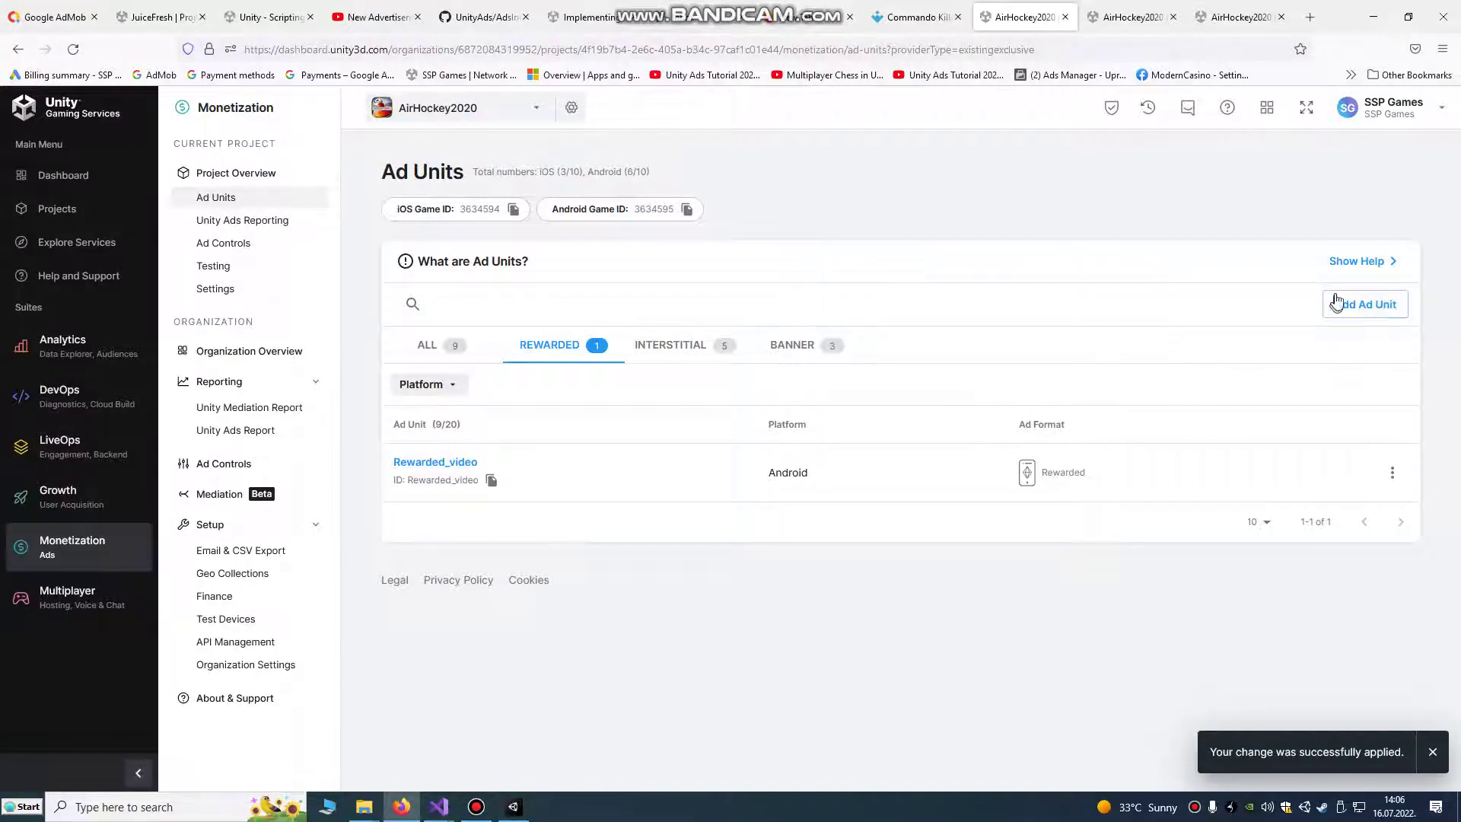
click(1362, 306)
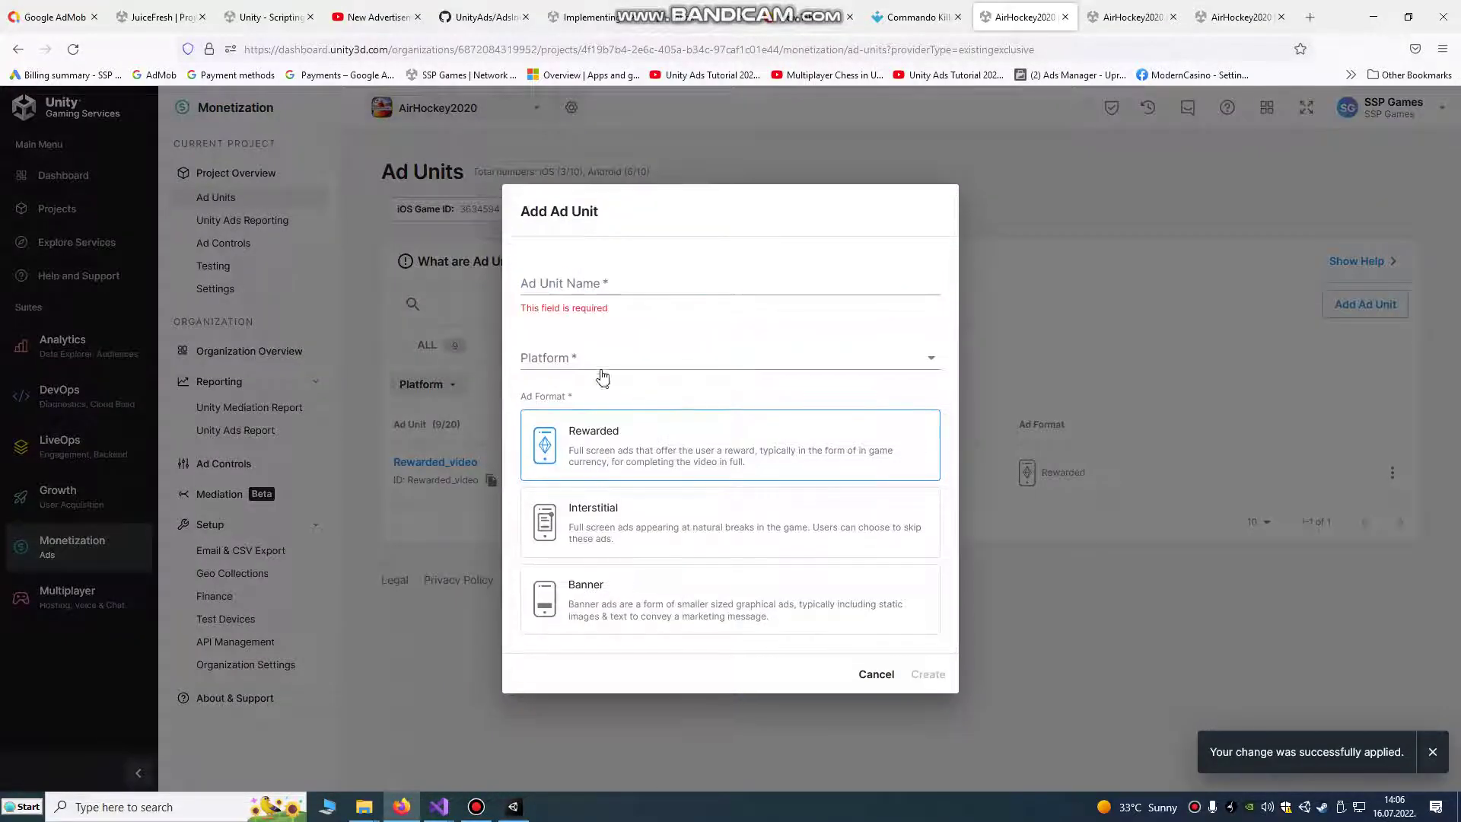
click(598, 352)
click(563, 395)
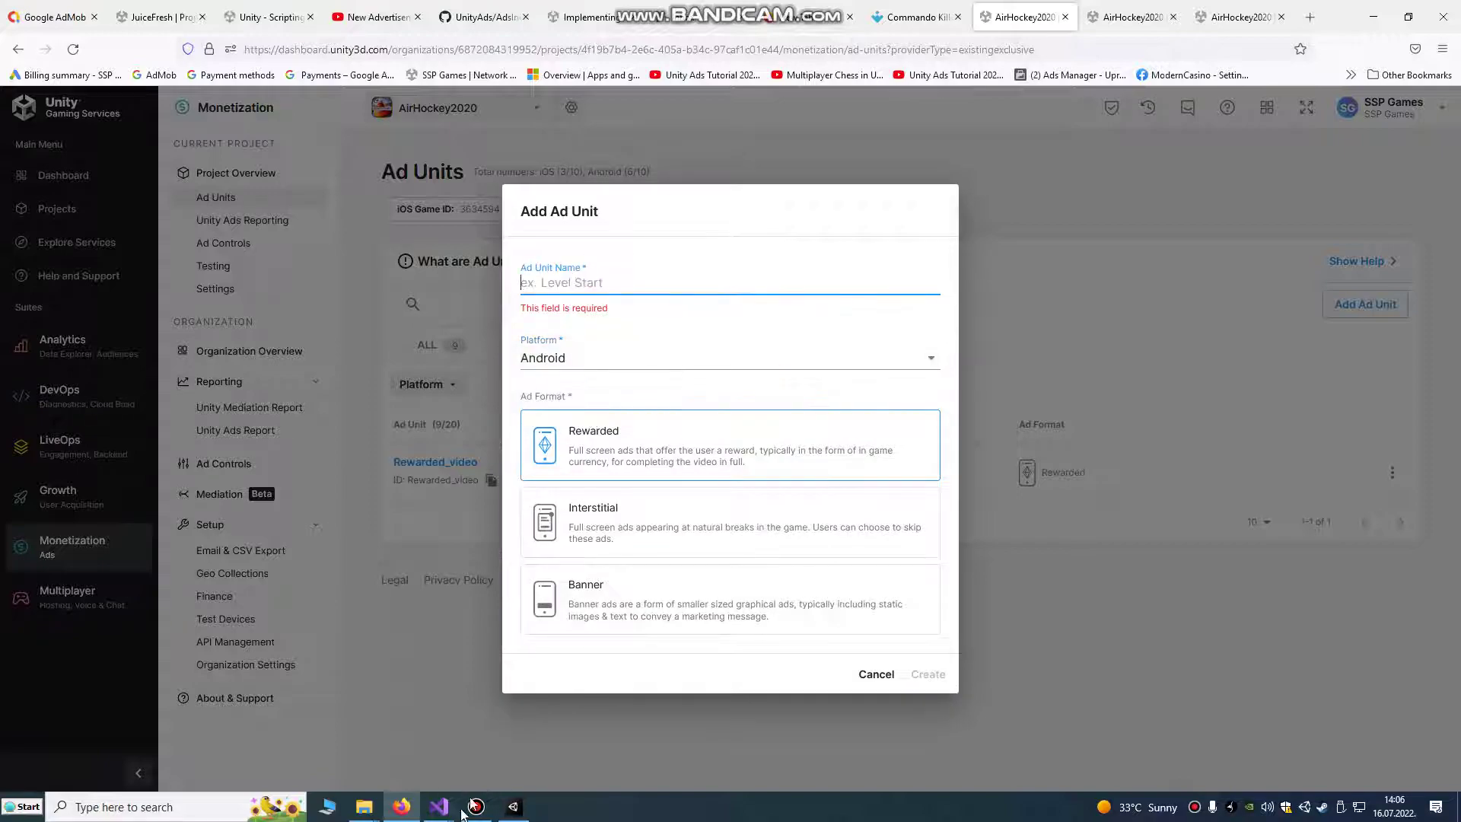
click(415, 808)
click(1248, 534)
key(ctrl+c)
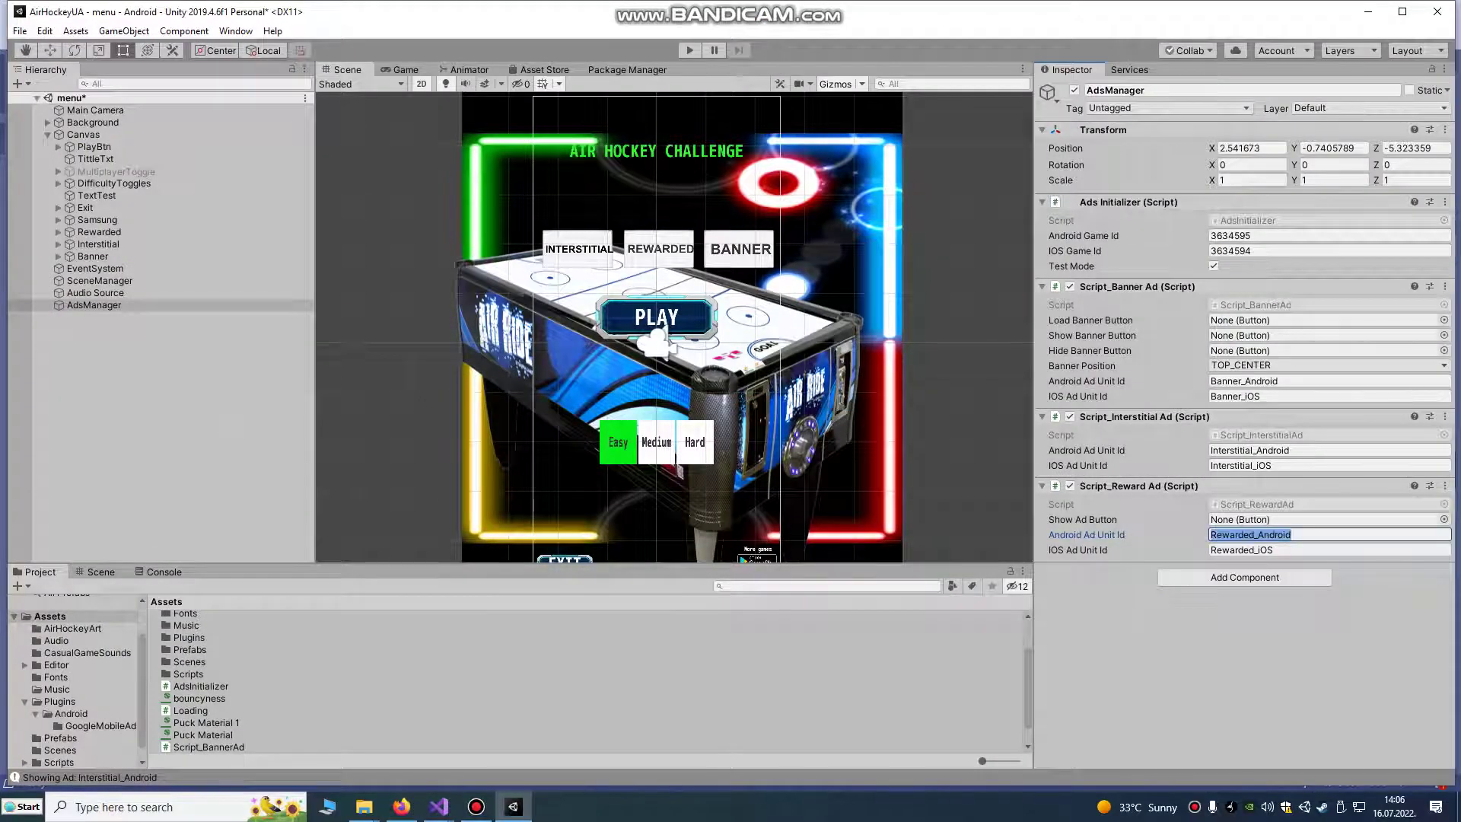
right_click(1250, 535)
click(401, 809)
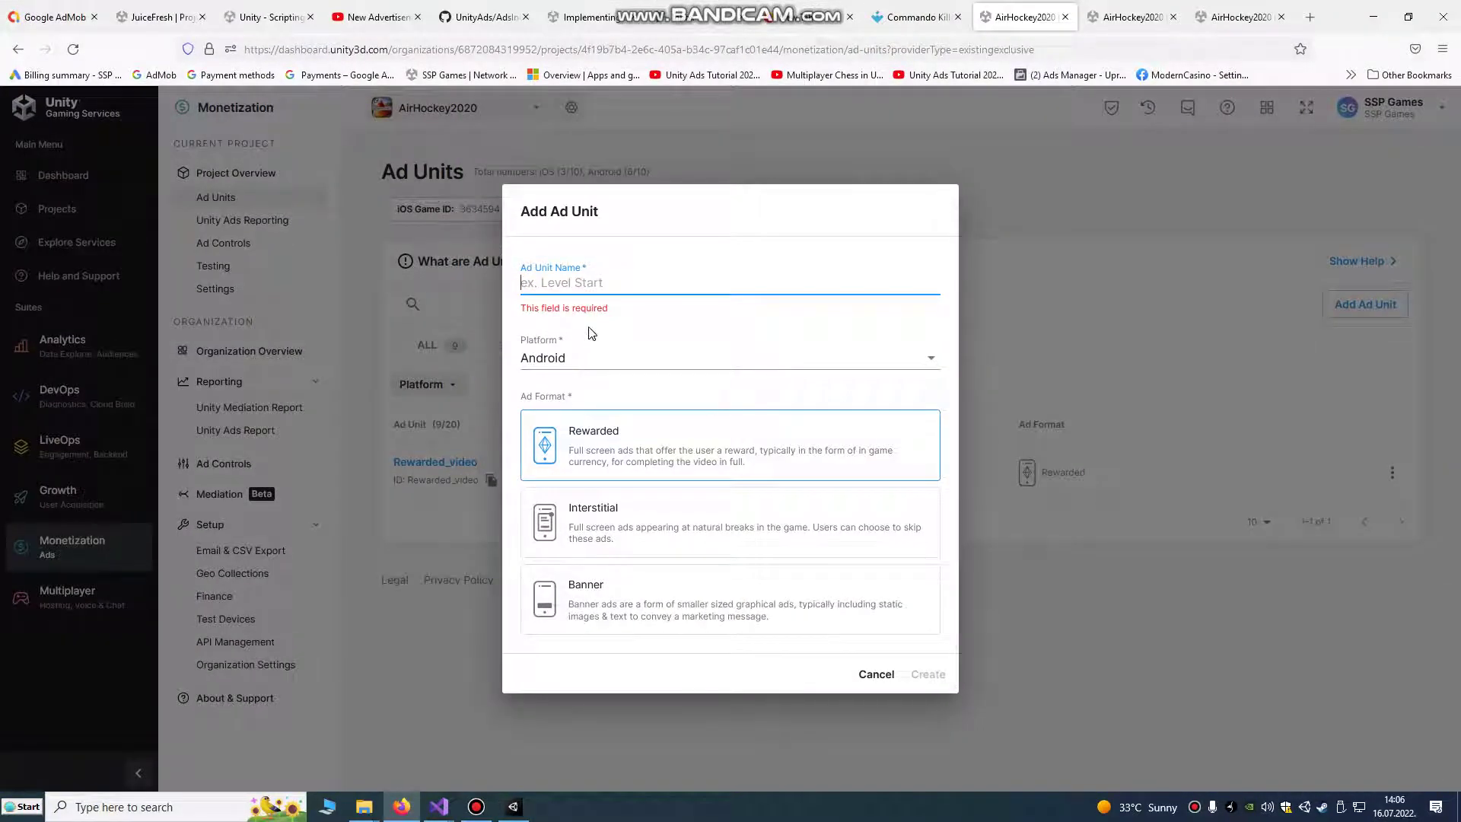
key(ctrl+v)
click(918, 676)
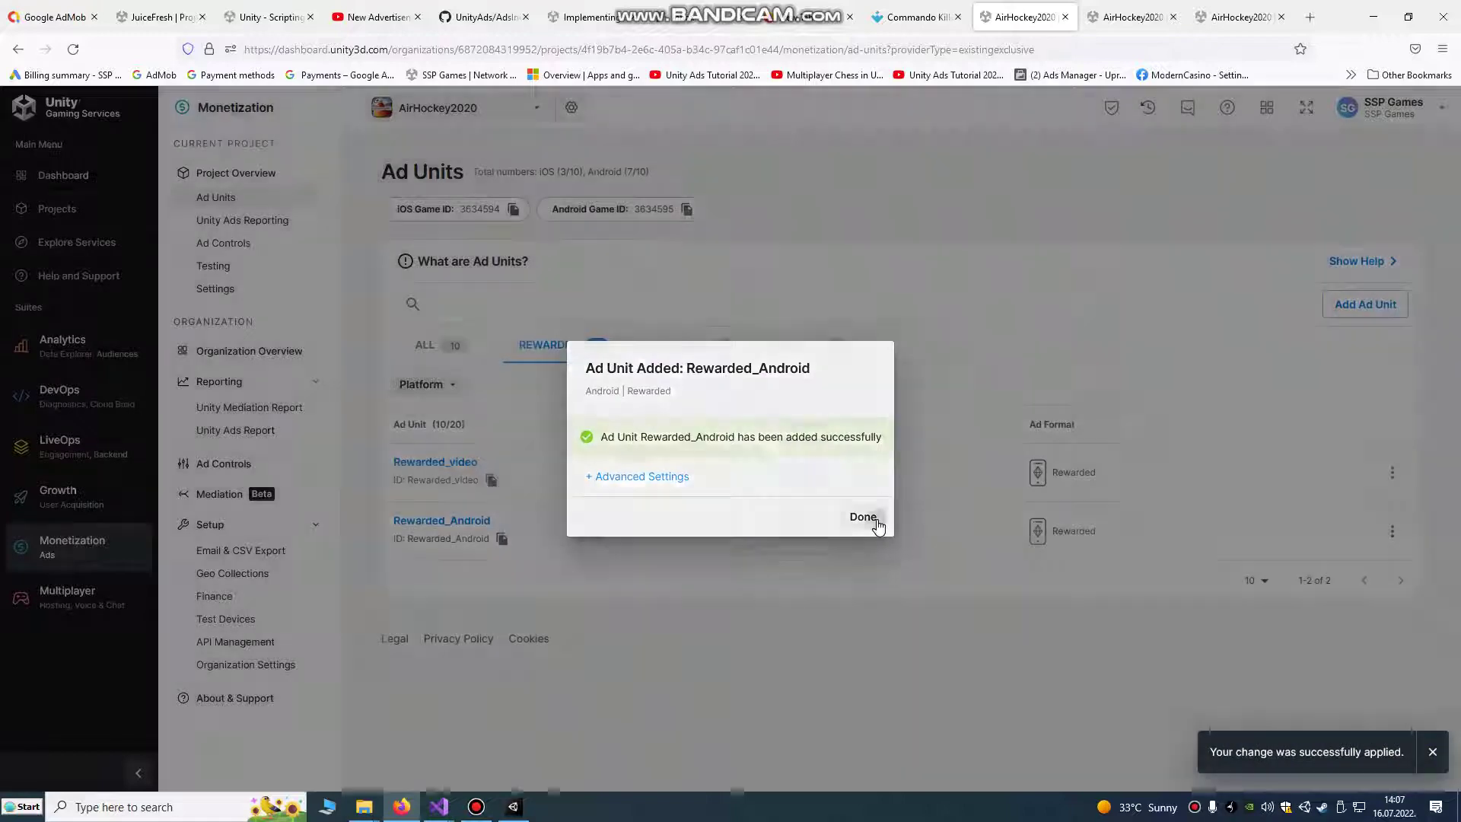
click(863, 517)
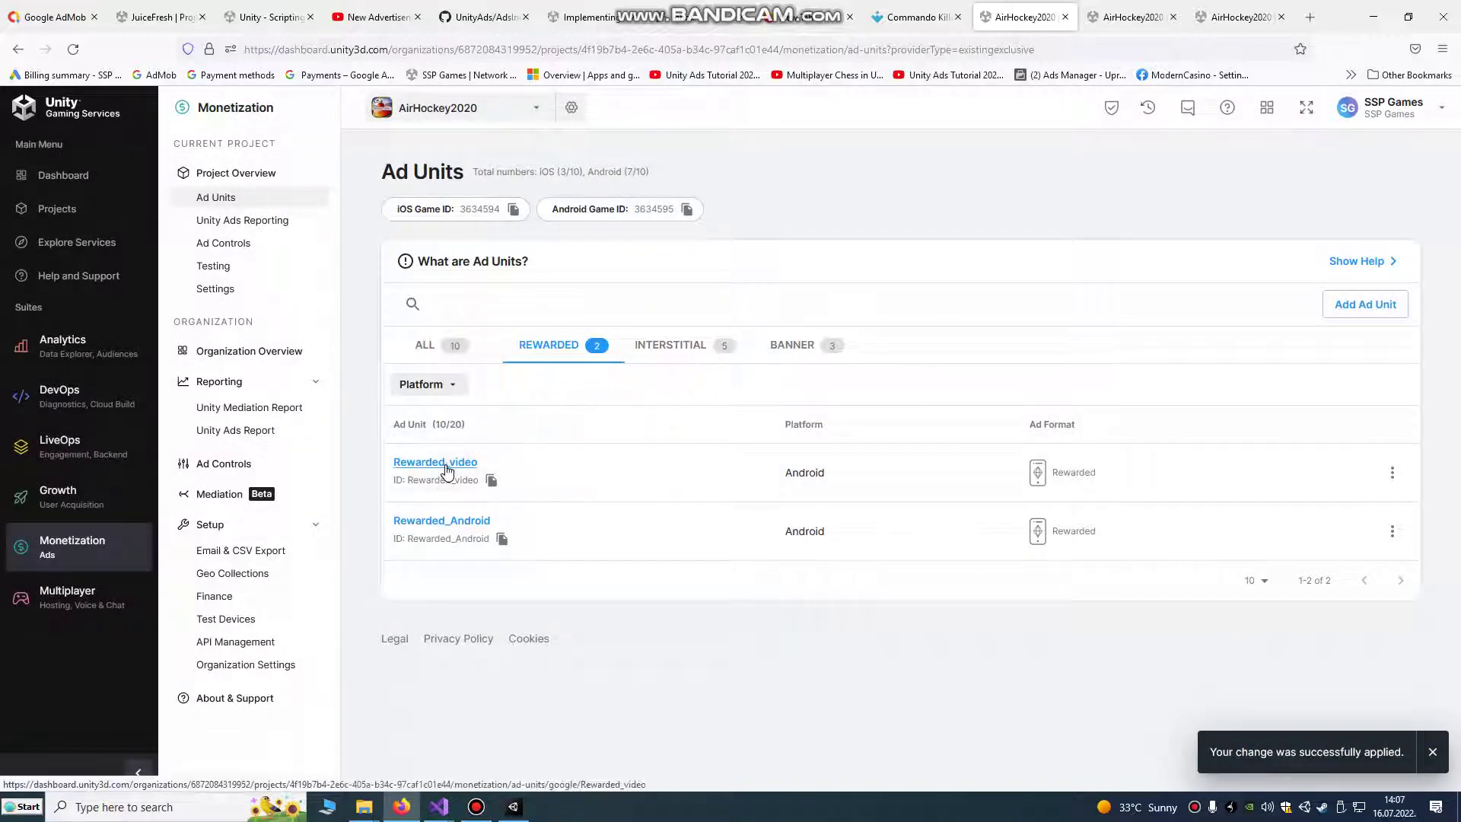
Step: Set Rewarded_Android to allow skipping after 5 seconds and save the change
click(466, 522)
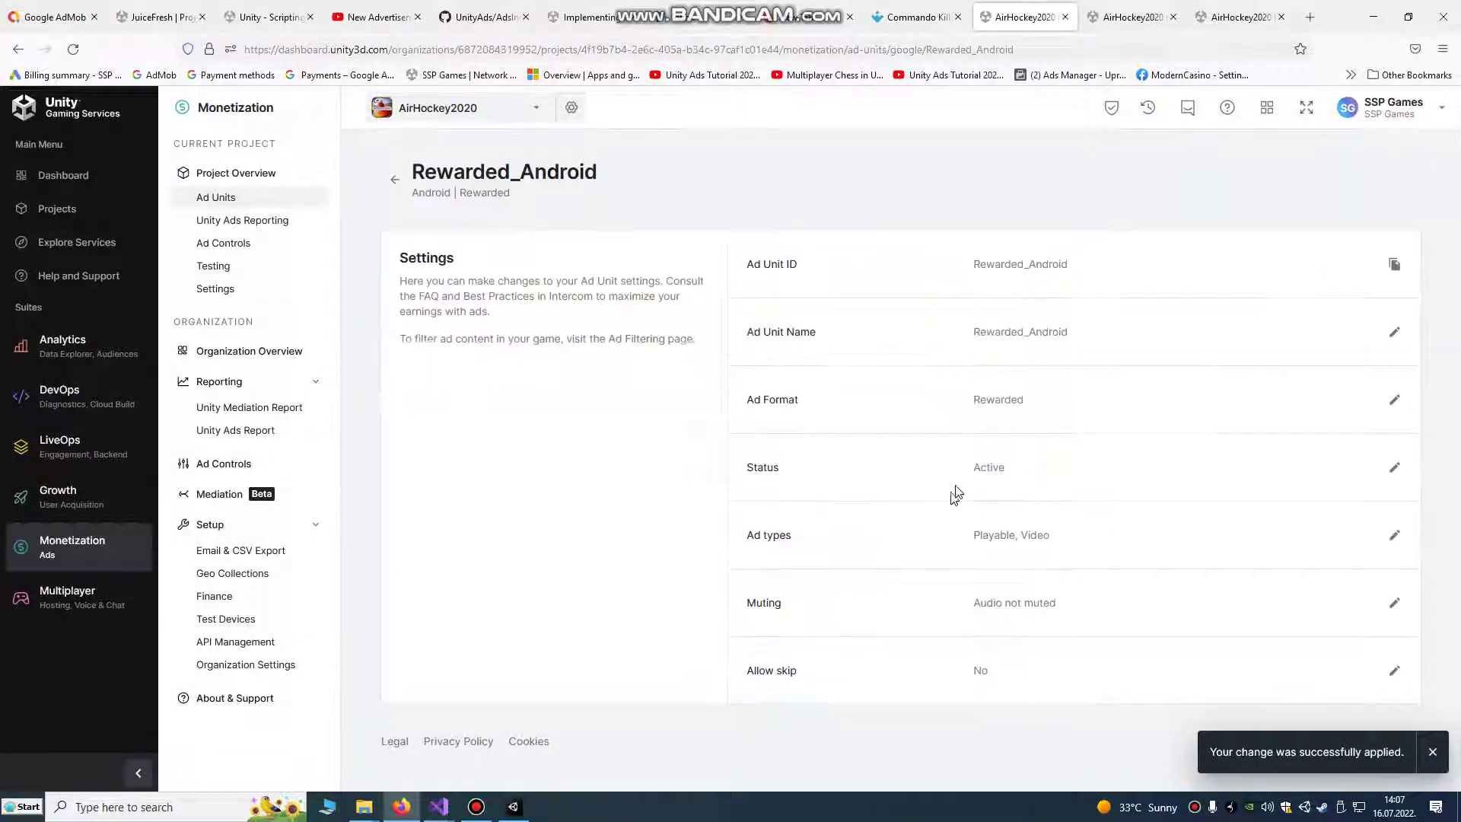
click(1394, 670)
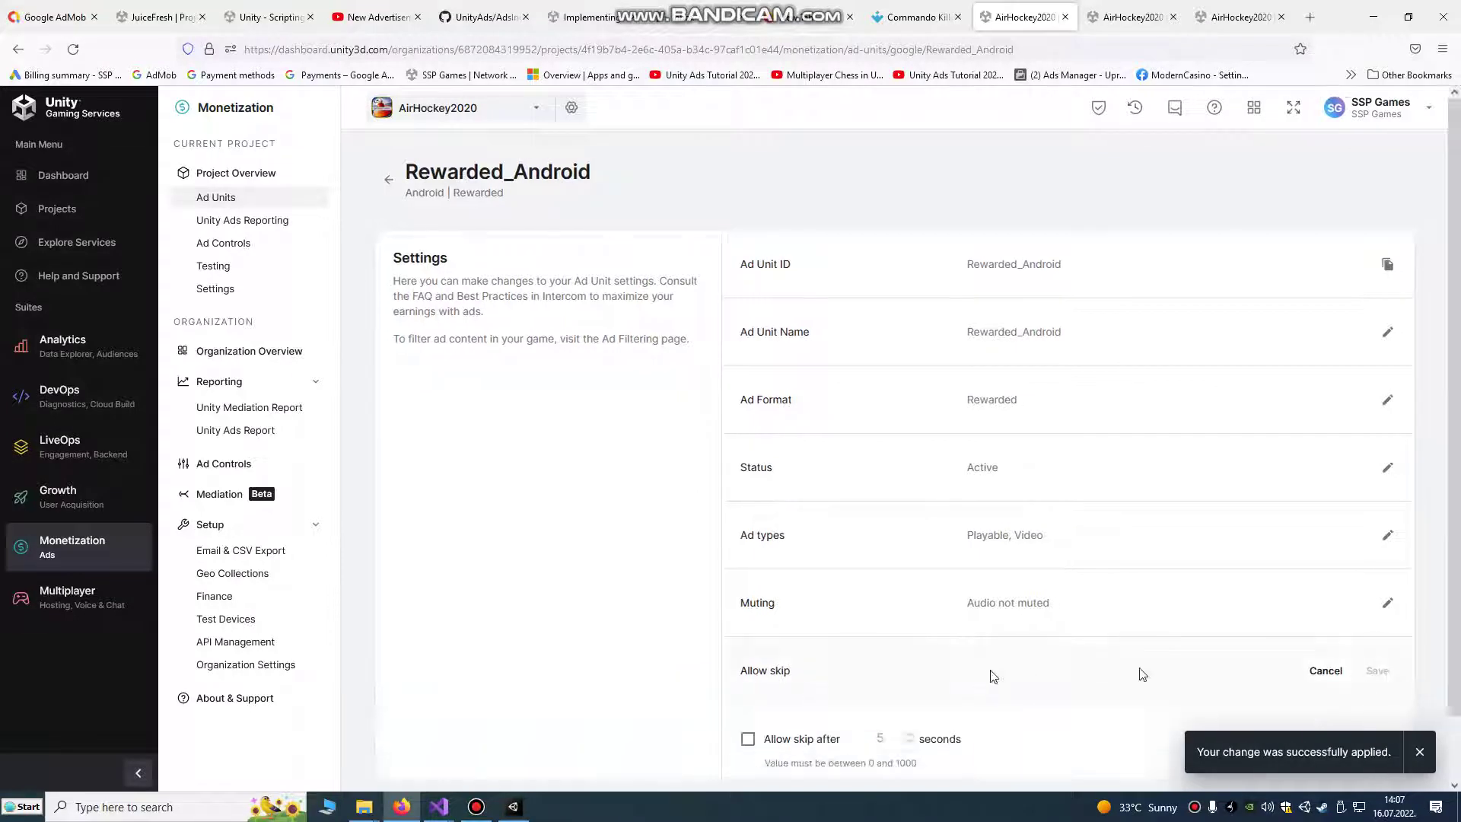
click(749, 740)
scroll(986, 631, down, 1)
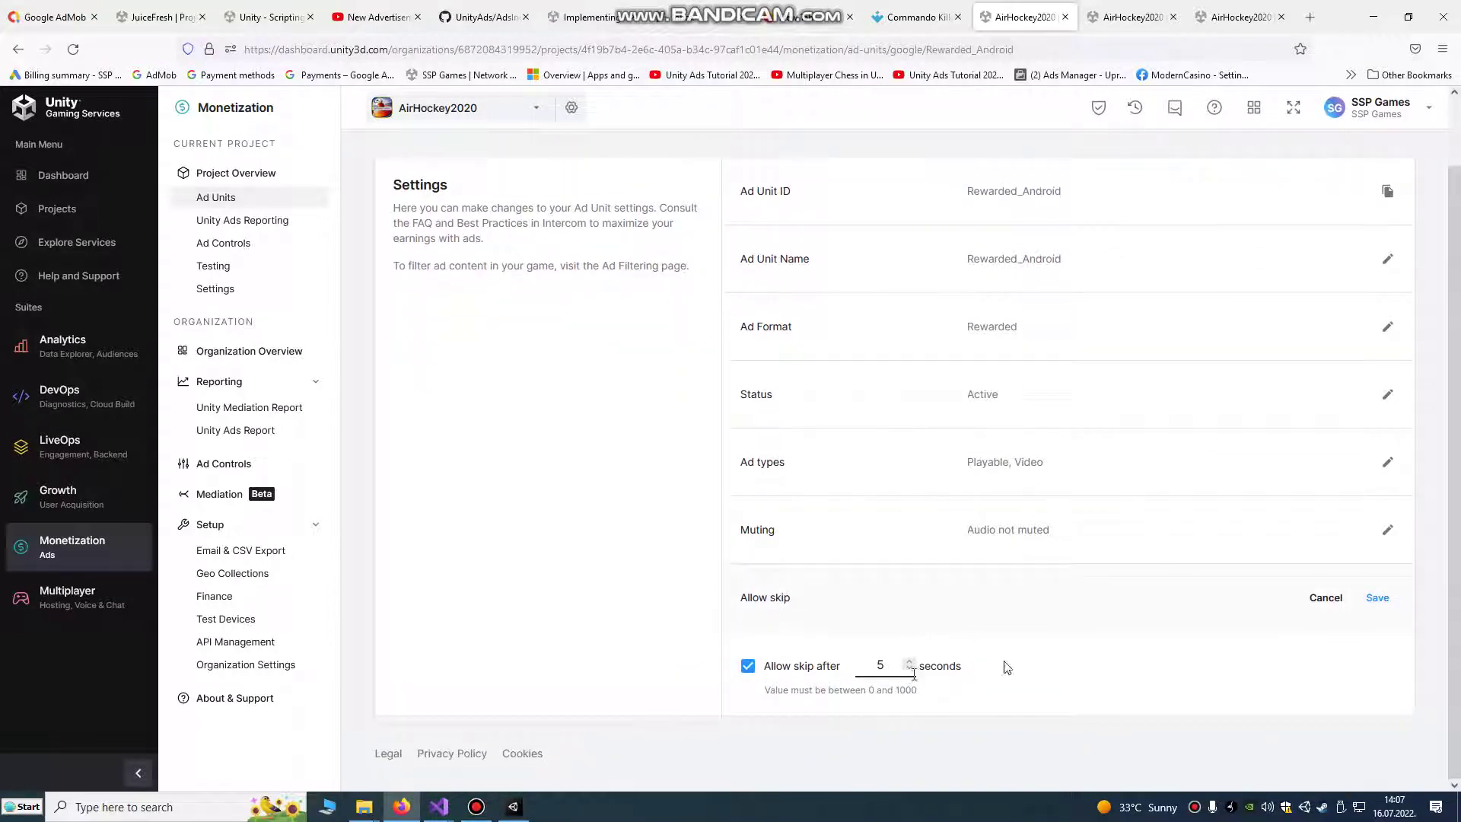
click(1377, 598)
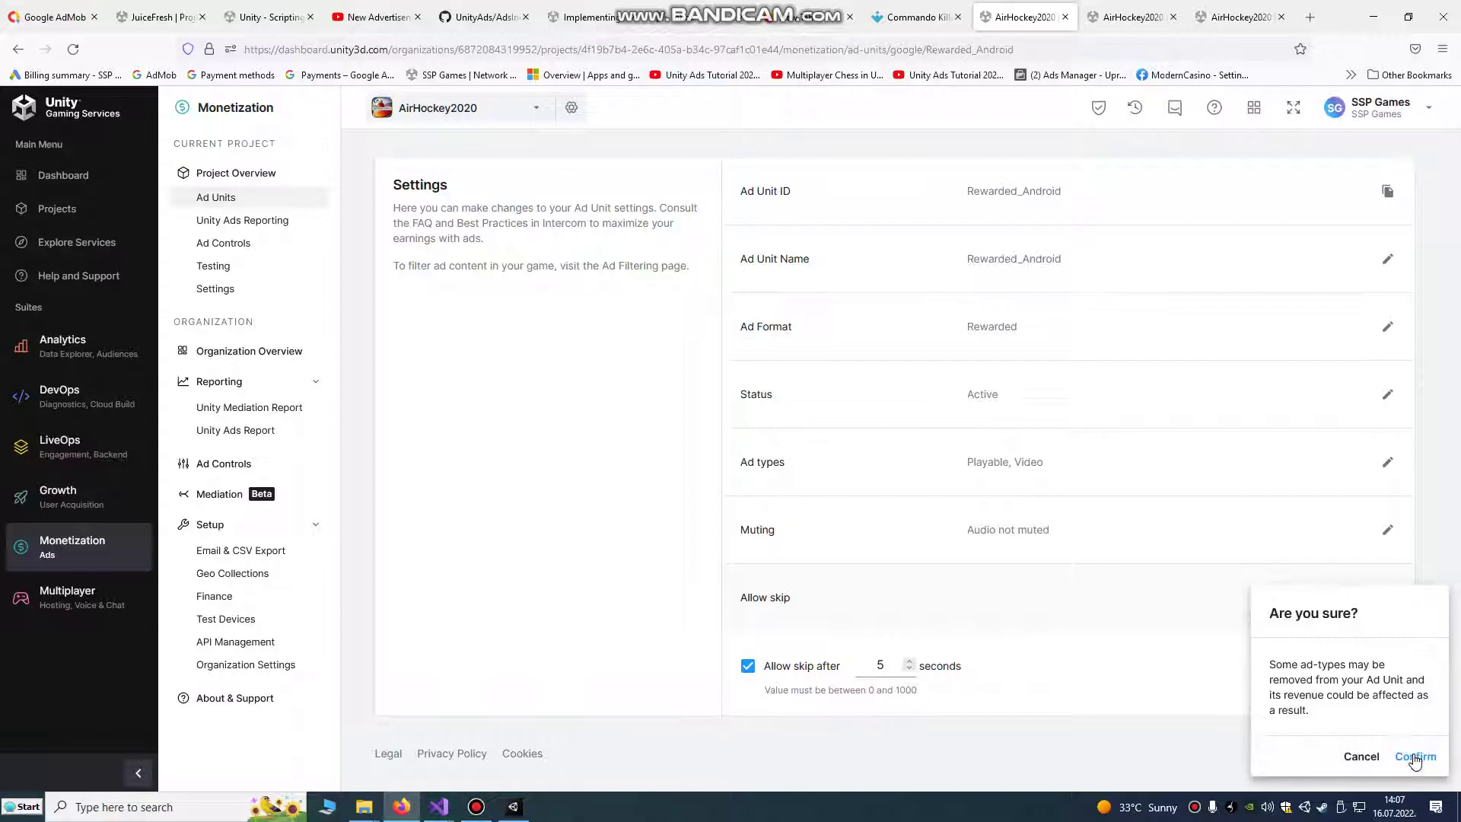
click(1415, 758)
Step: Wire the REWARDED button's On Click to AdsManager's Script_RewardAd.ShowAd()
click(514, 806)
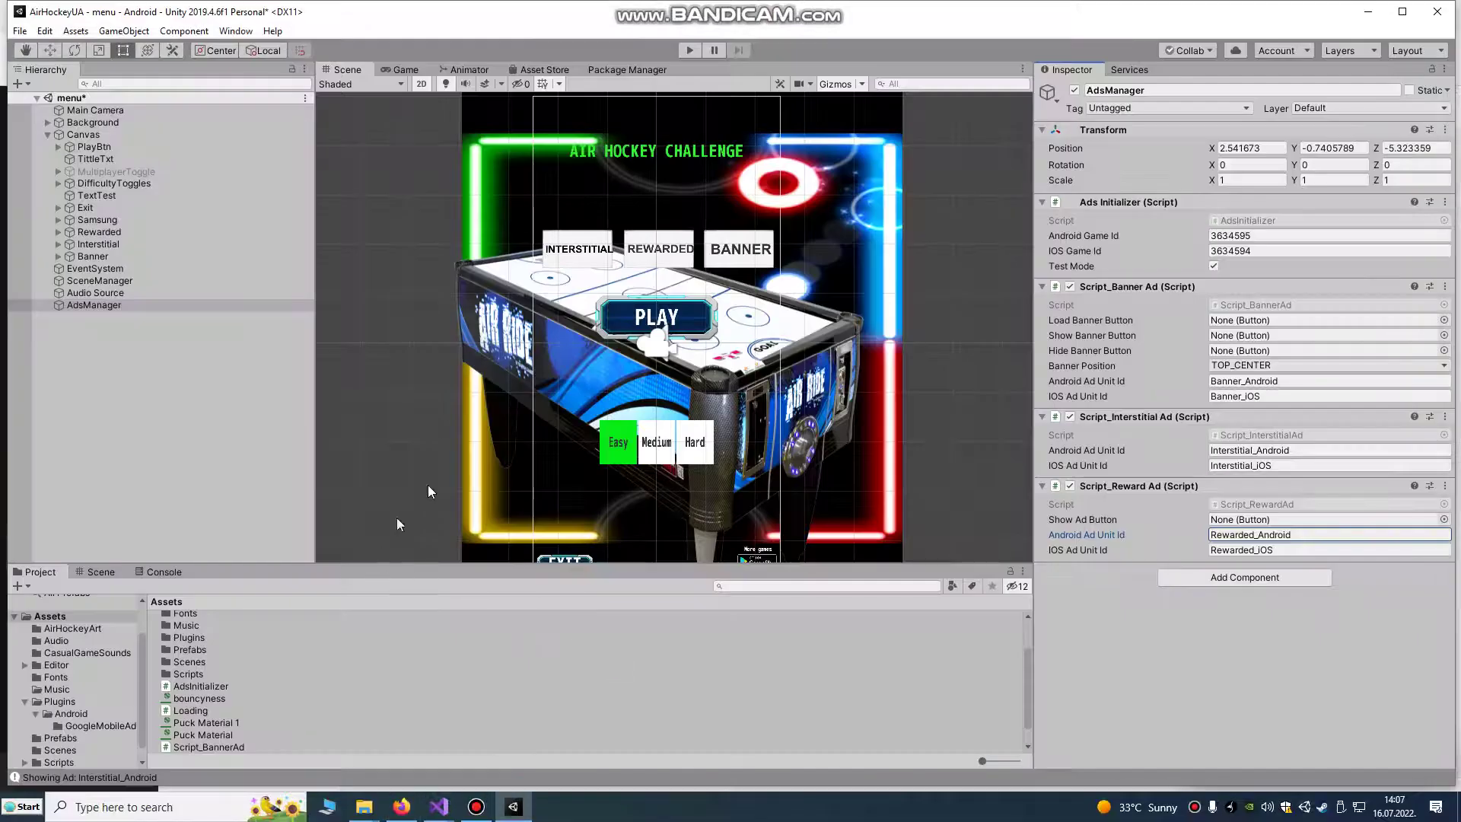
click(85, 308)
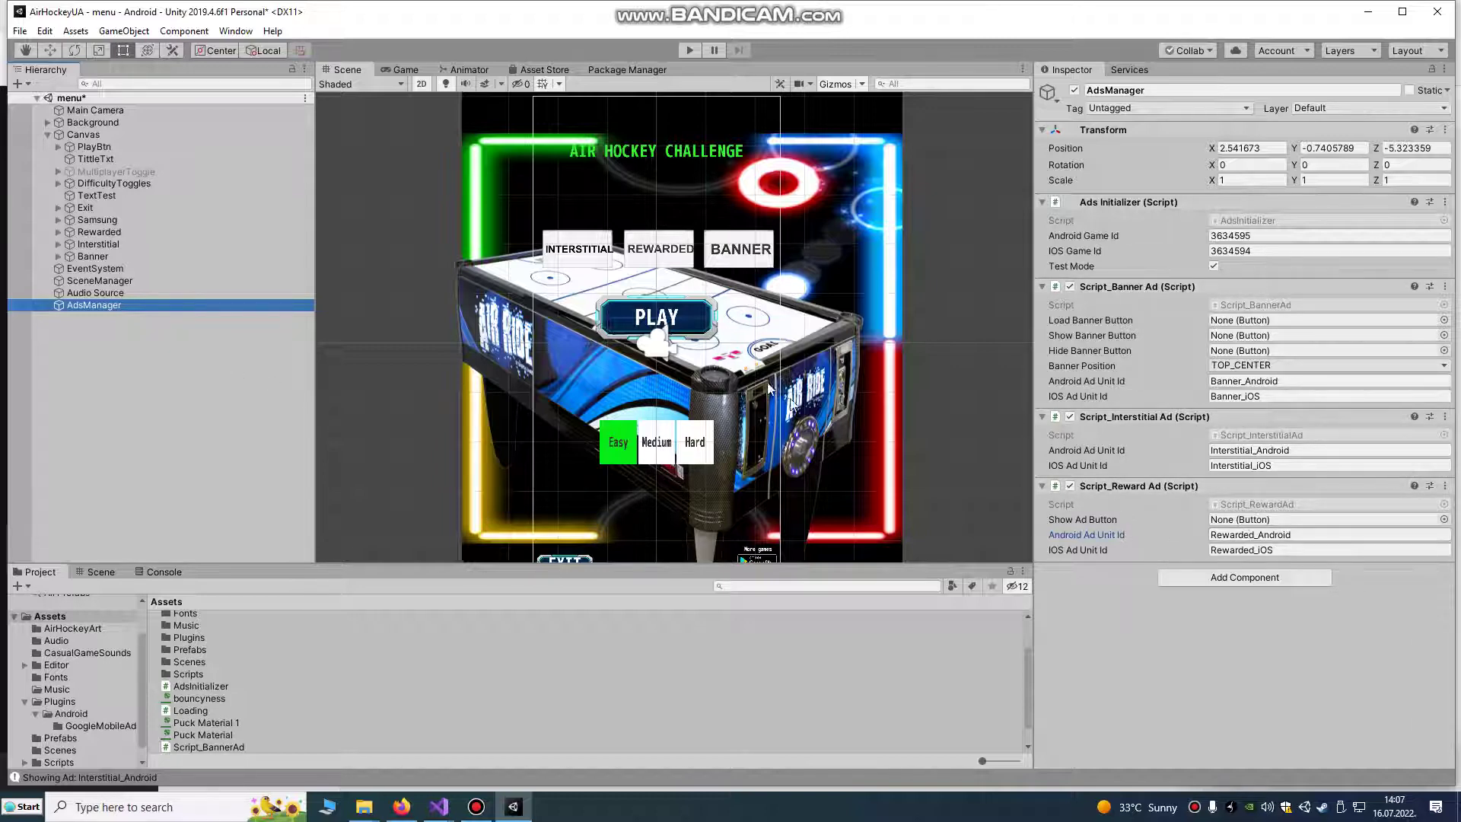
click(672, 272)
scroll(1101, 567, down, 3)
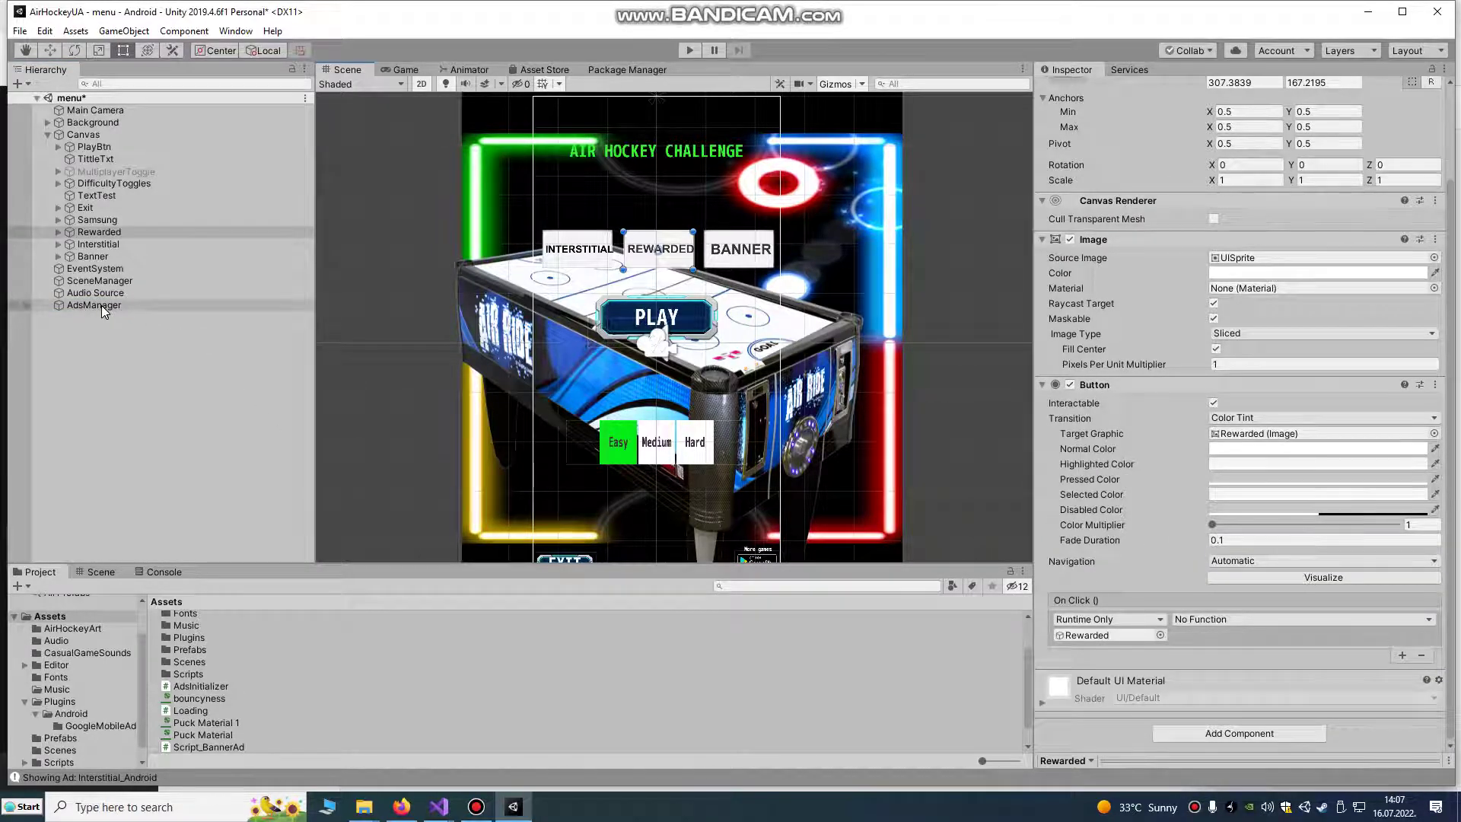
drag(102, 305, 1111, 635)
click(1219, 620)
mouse_move(1234, 749)
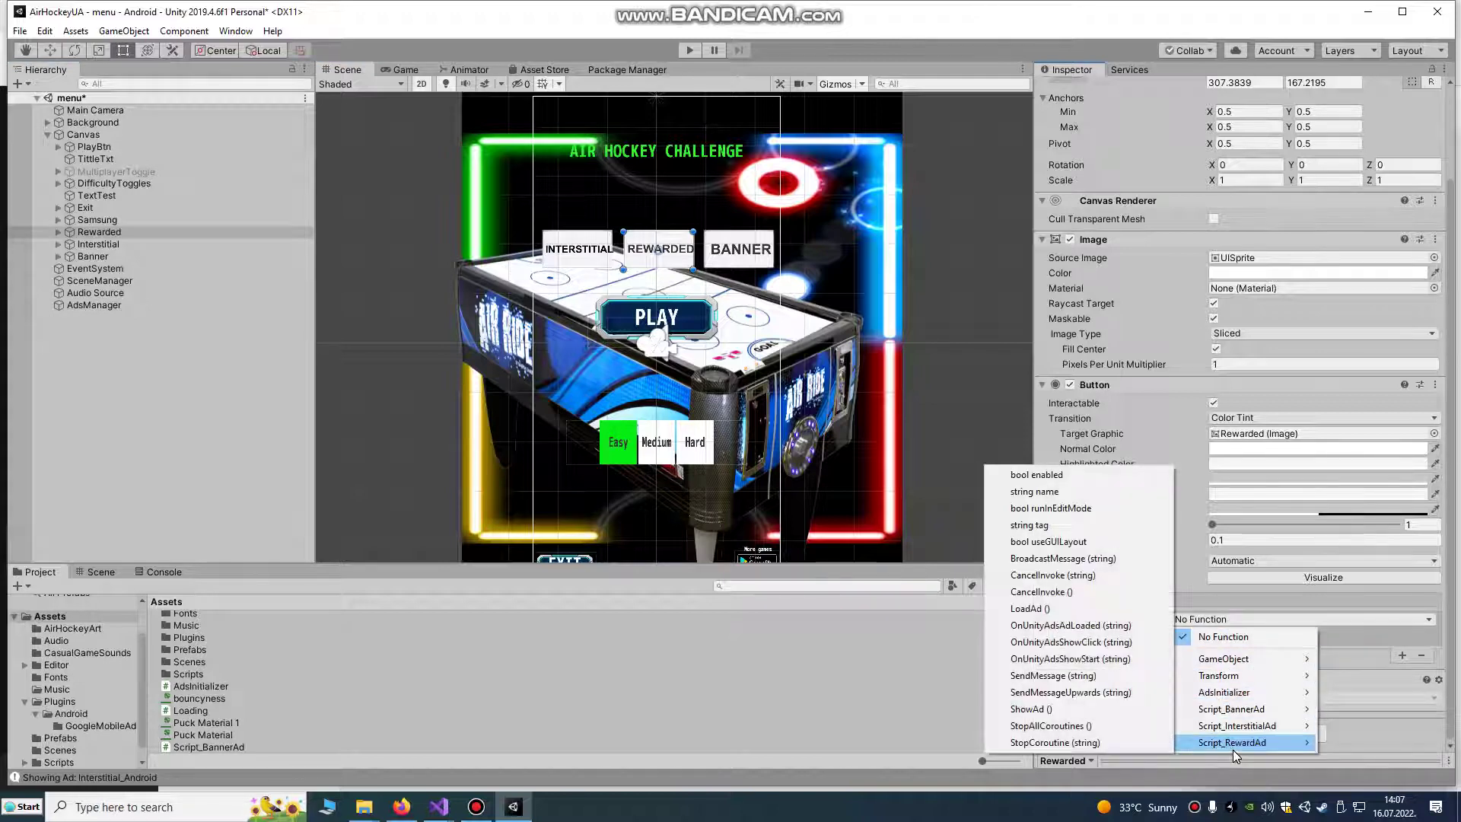
click(1032, 709)
Step: Play-test the REWARDED button, close the sample ad, and stop Play mode
click(694, 50)
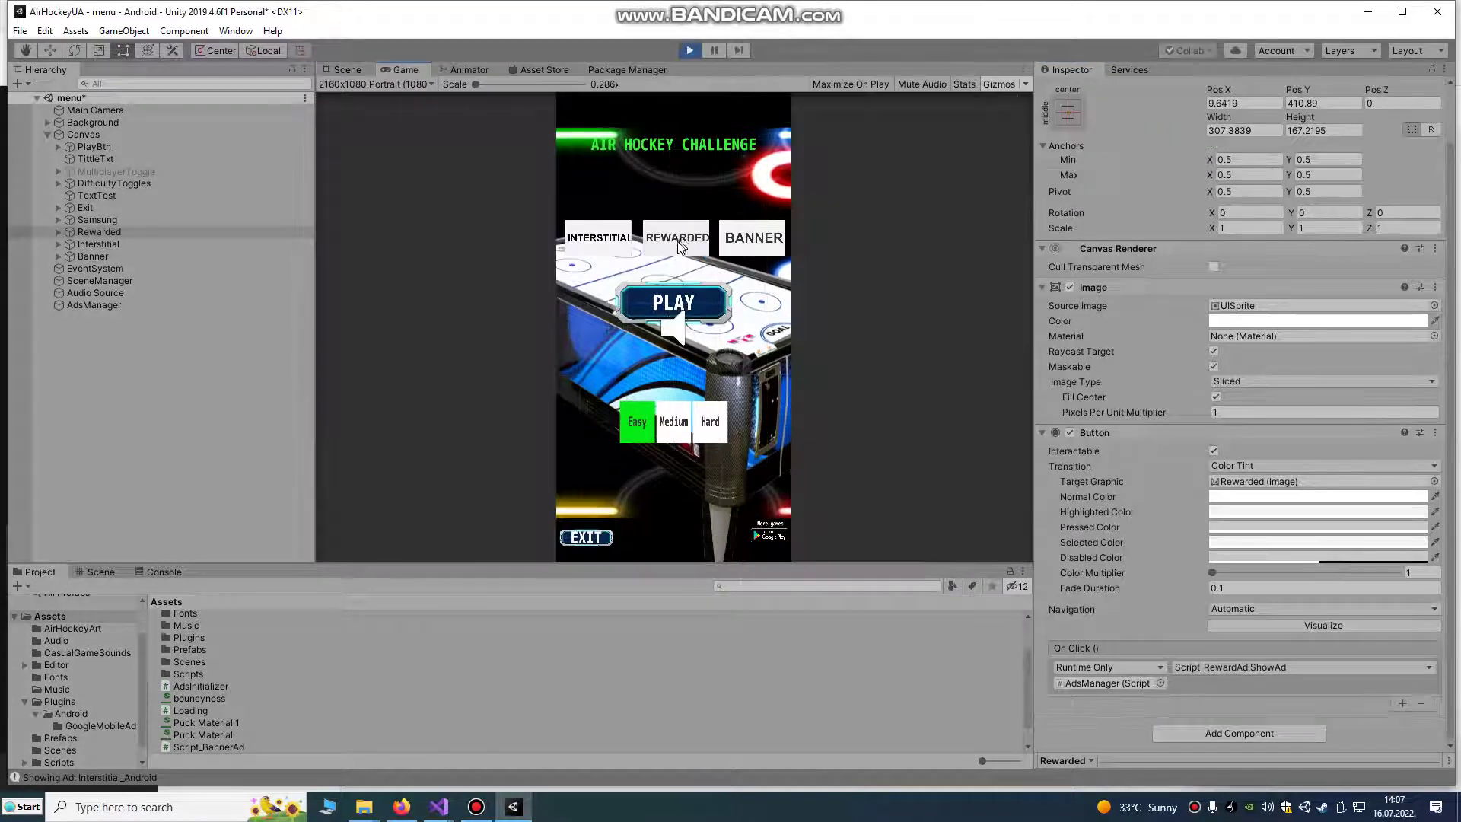
click(682, 241)
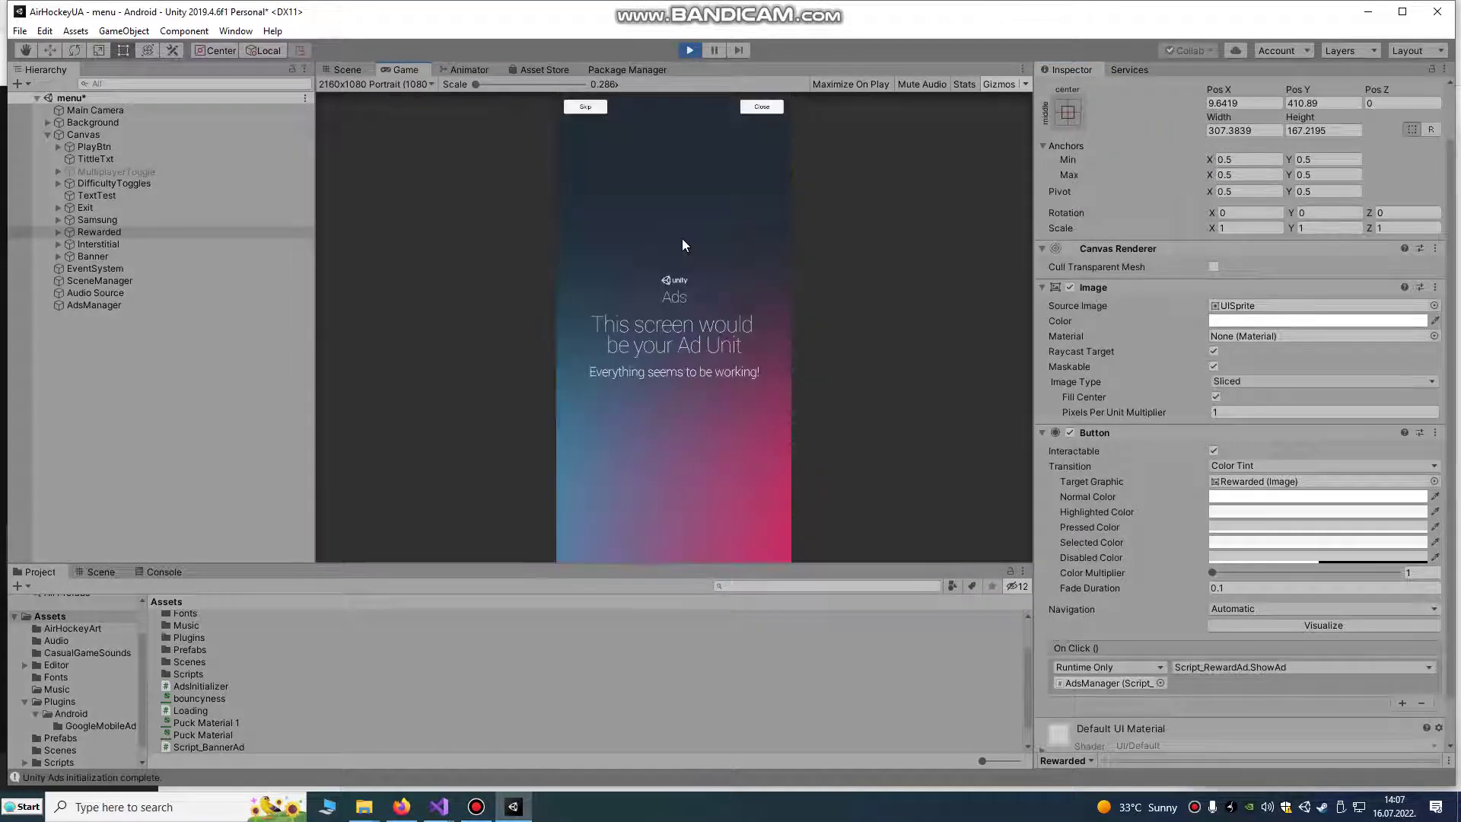
click(597, 107)
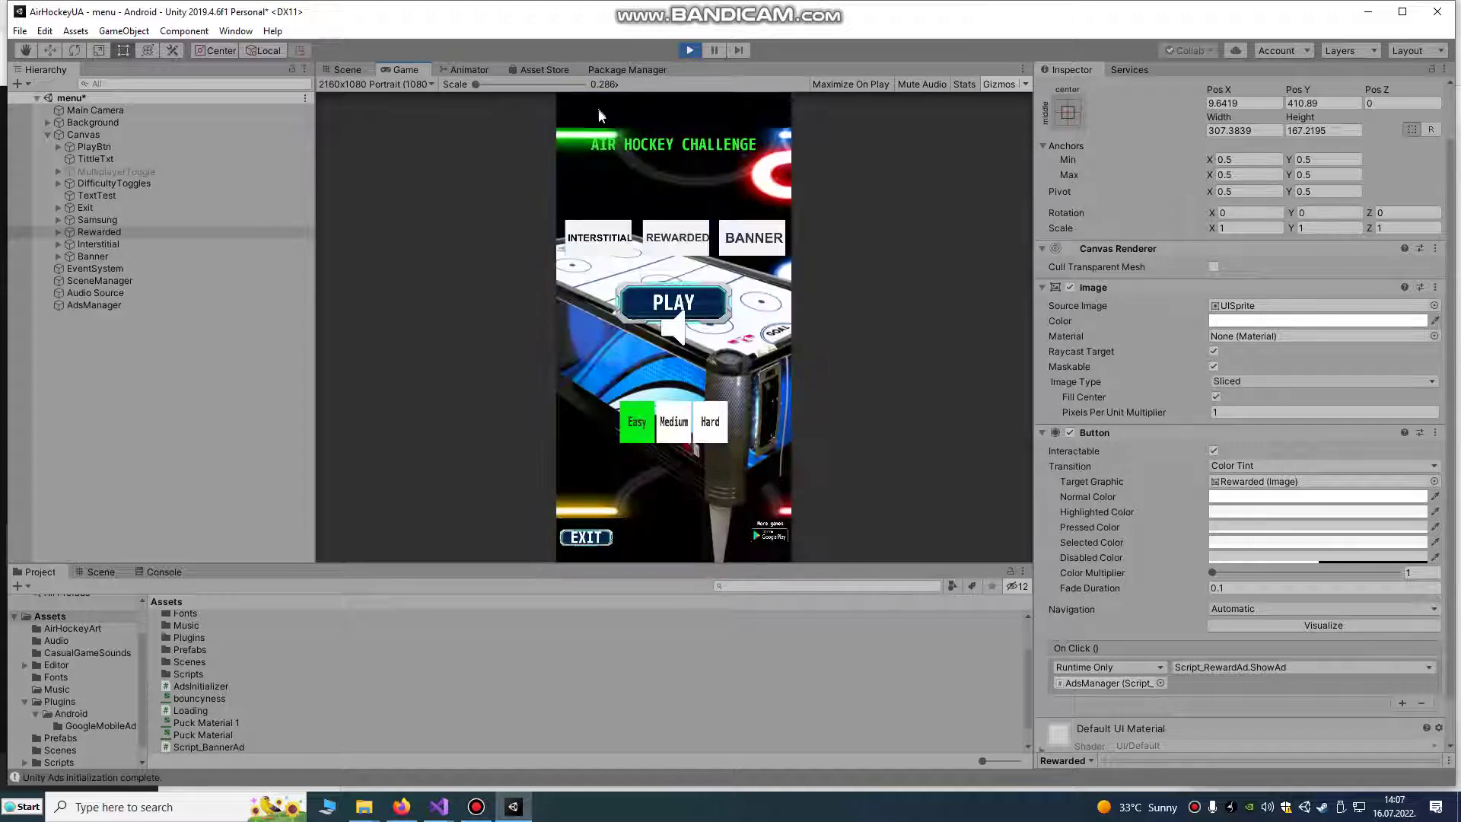
click(690, 51)
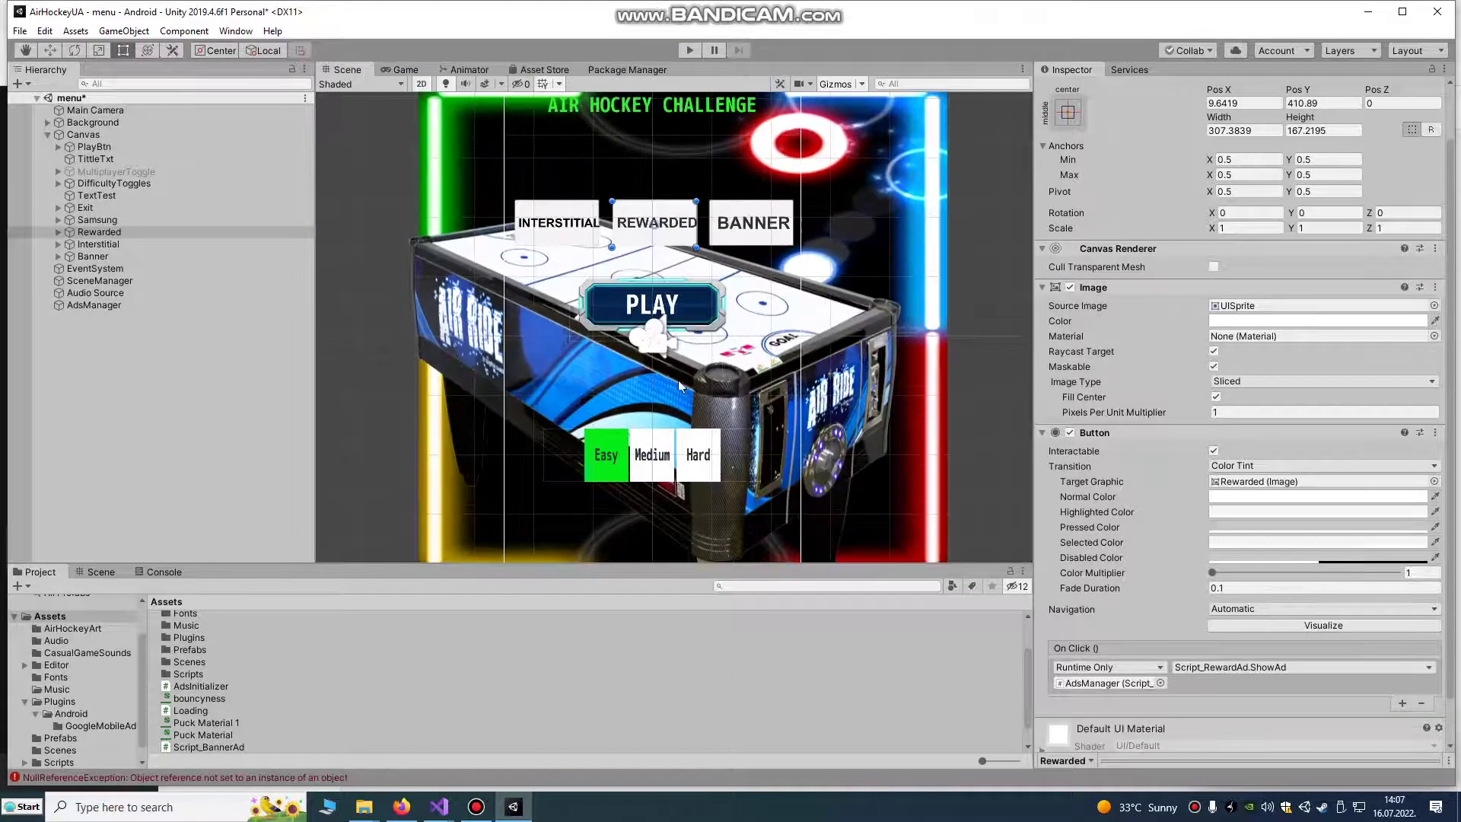
click(606, 308)
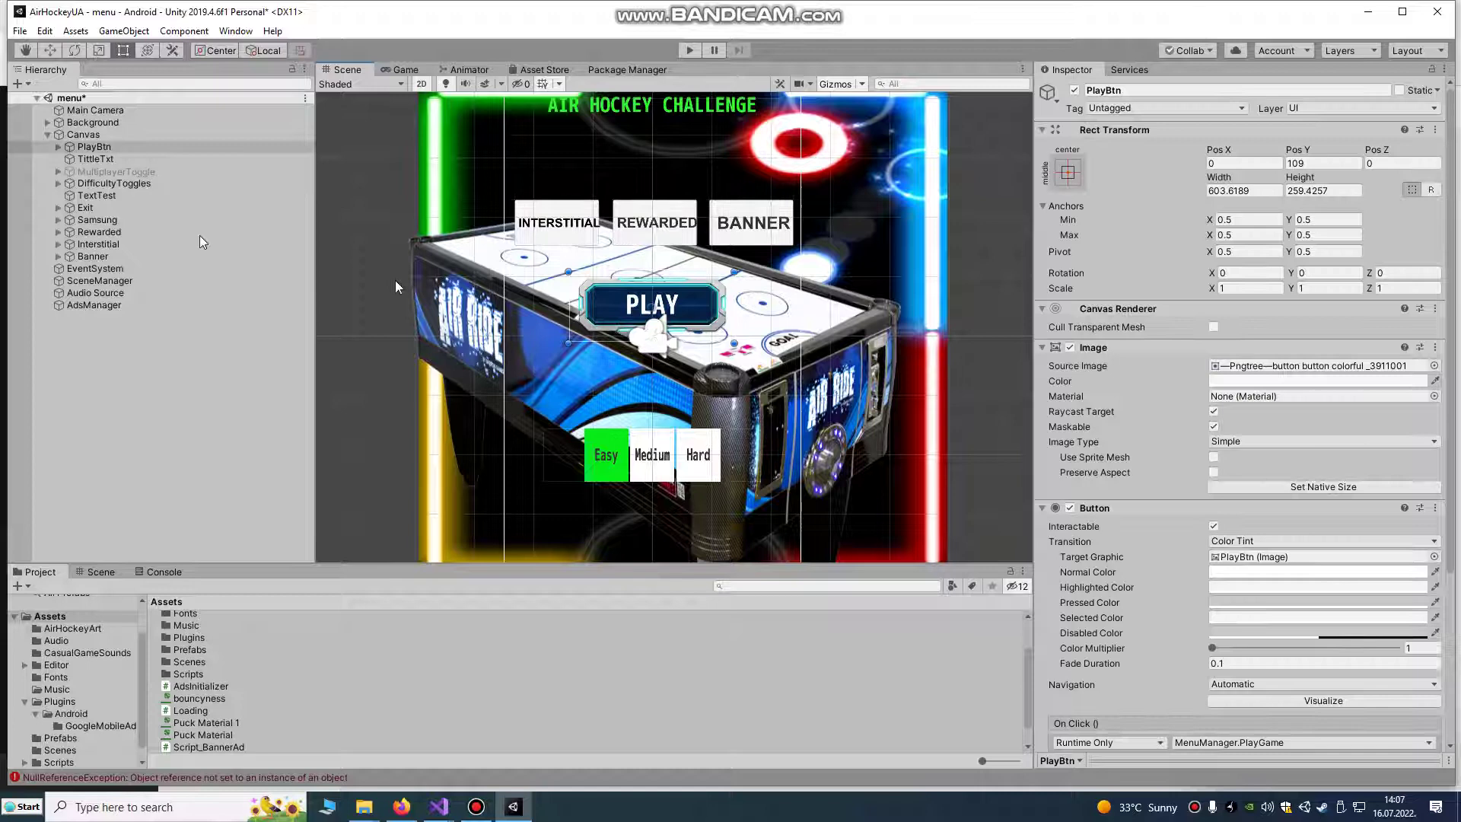
Step: Set PlayBtn's second On Click entry to AdsManager's Script_InterstitialAd.ShowAd, then enter Play mode
click(114, 148)
scroll(1336, 515, down, 5)
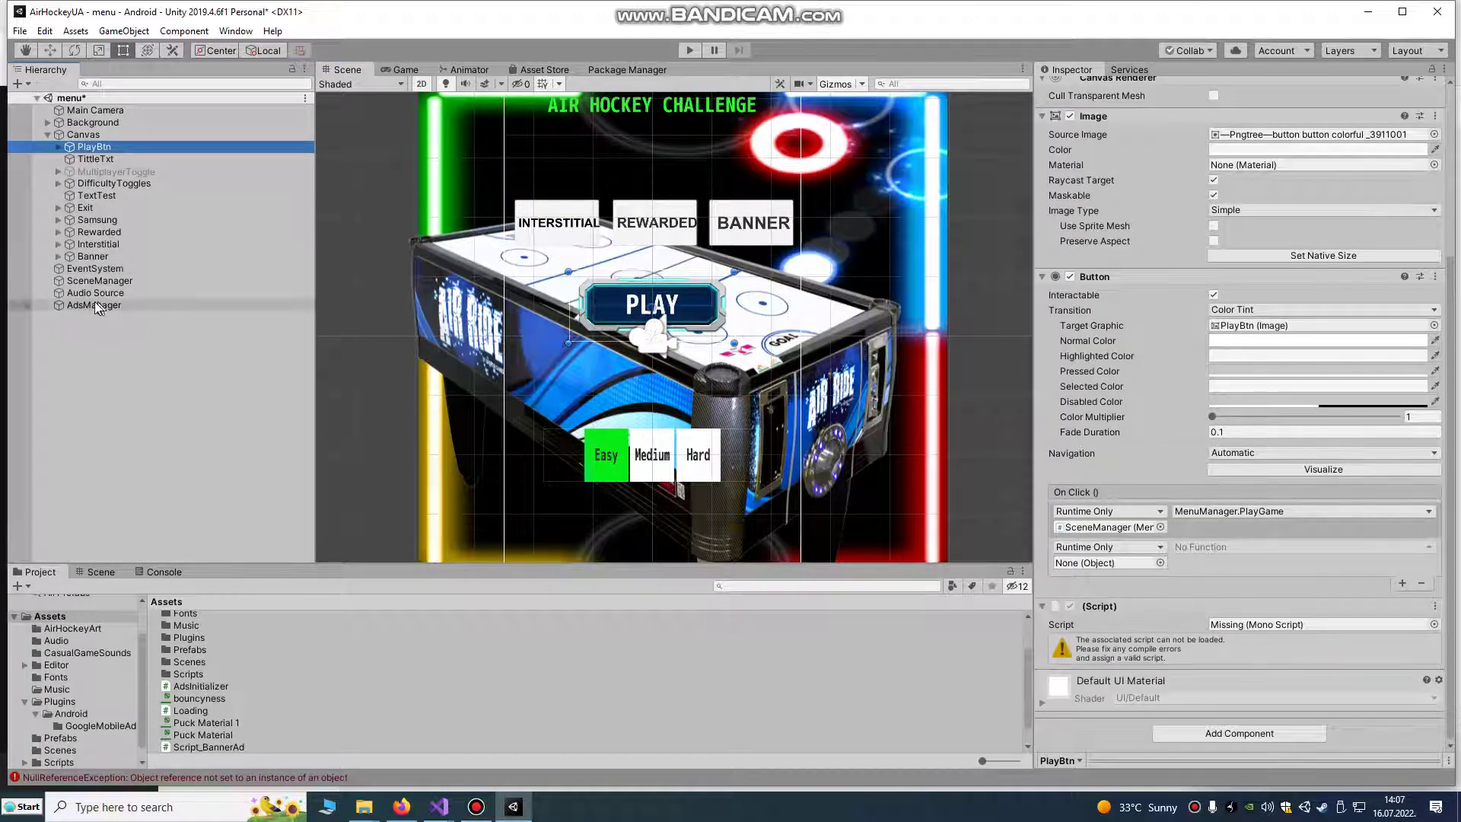
drag(89, 307, 1115, 565)
click(1199, 550)
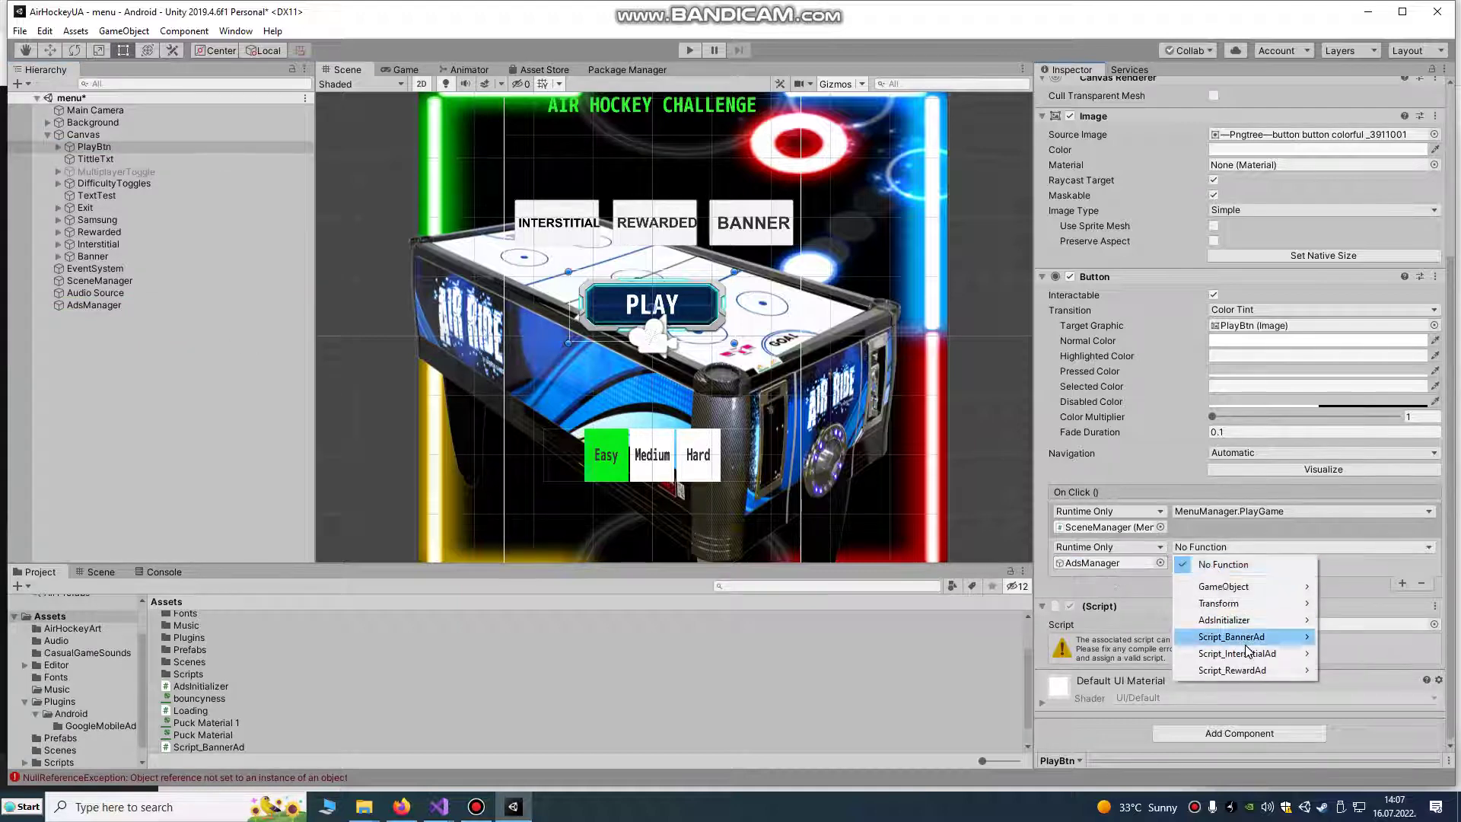
mouse_move(1262, 658)
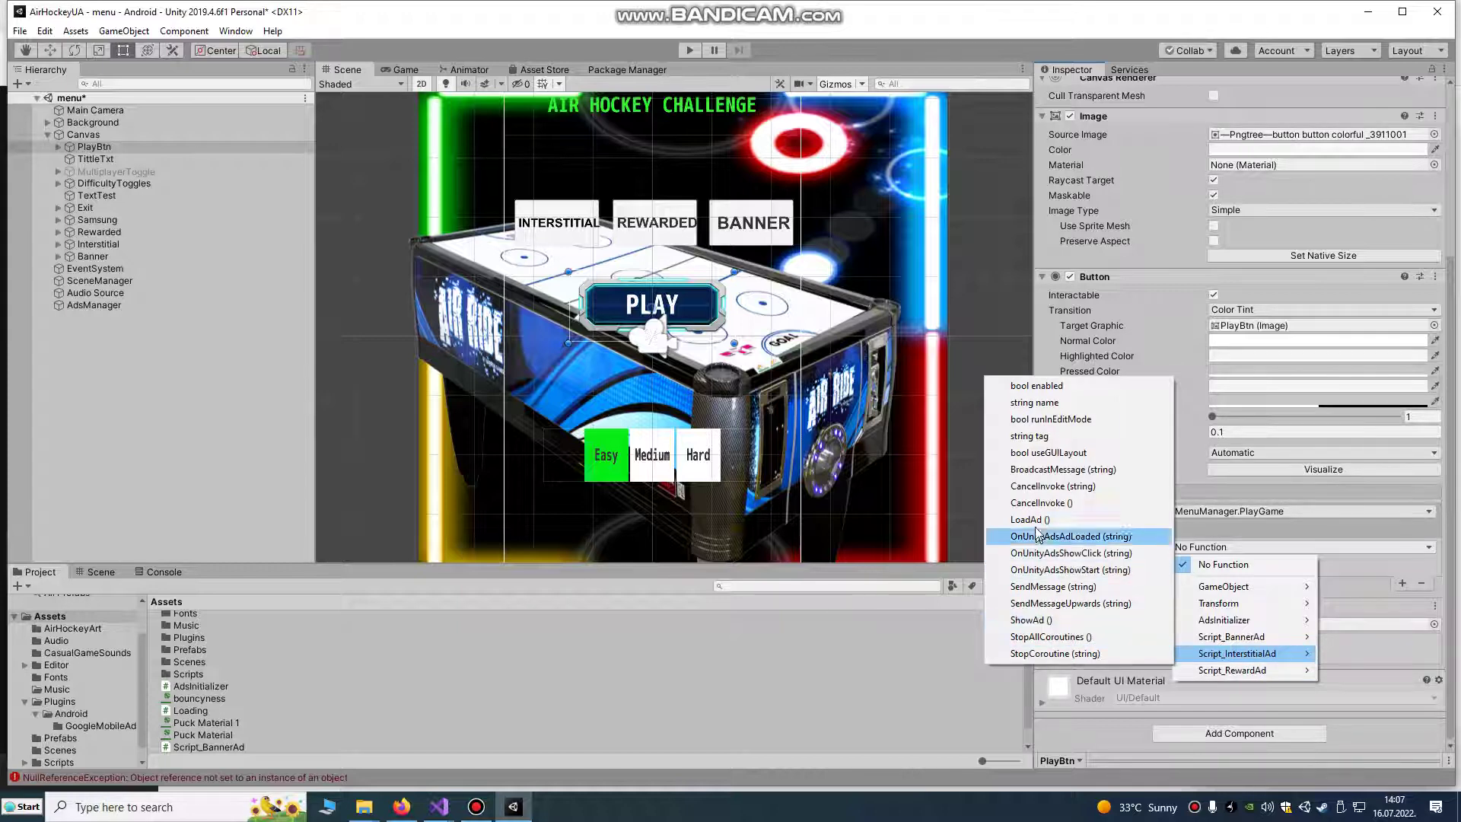
click(1029, 620)
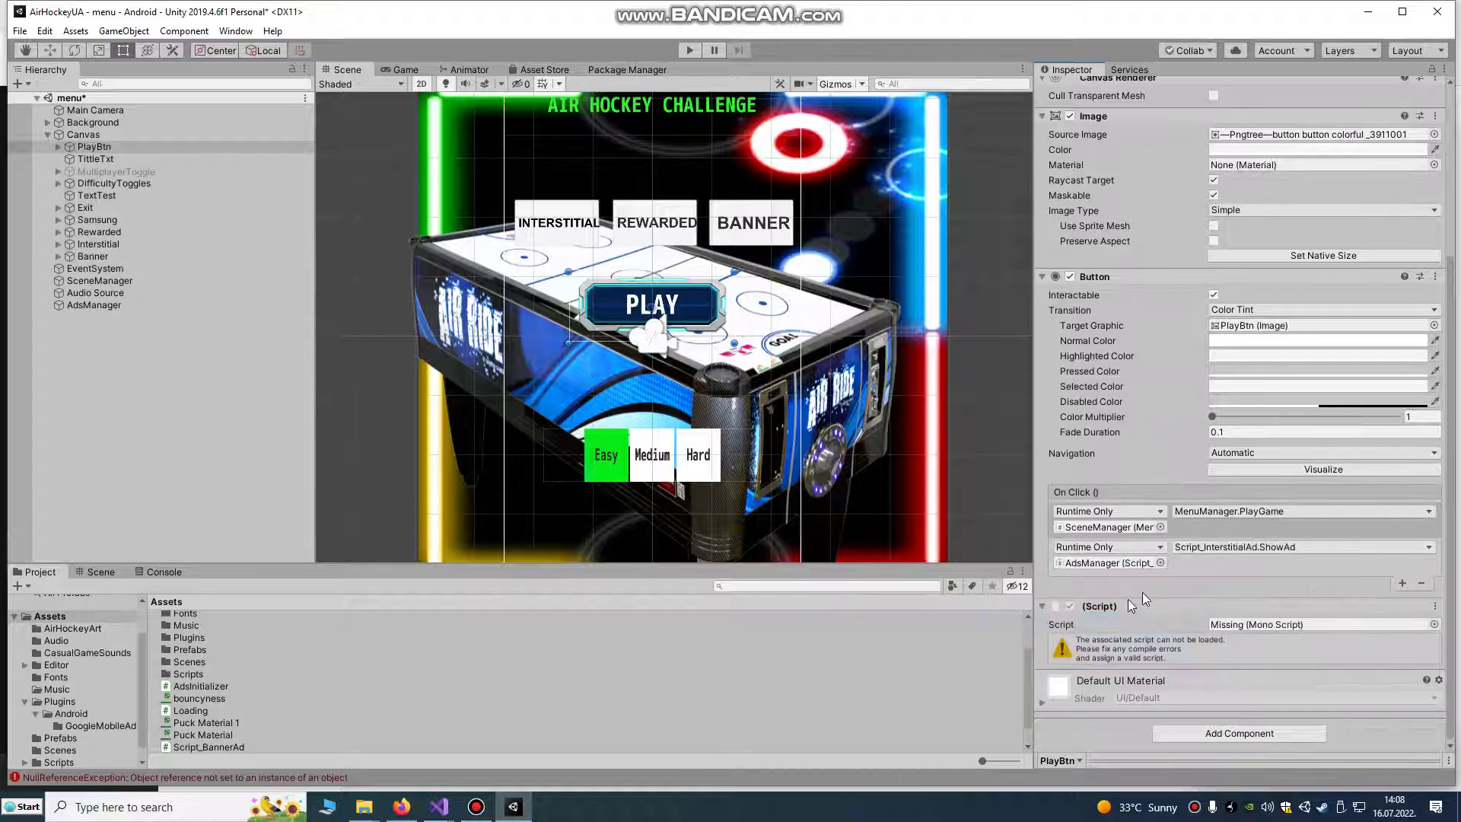
click(693, 53)
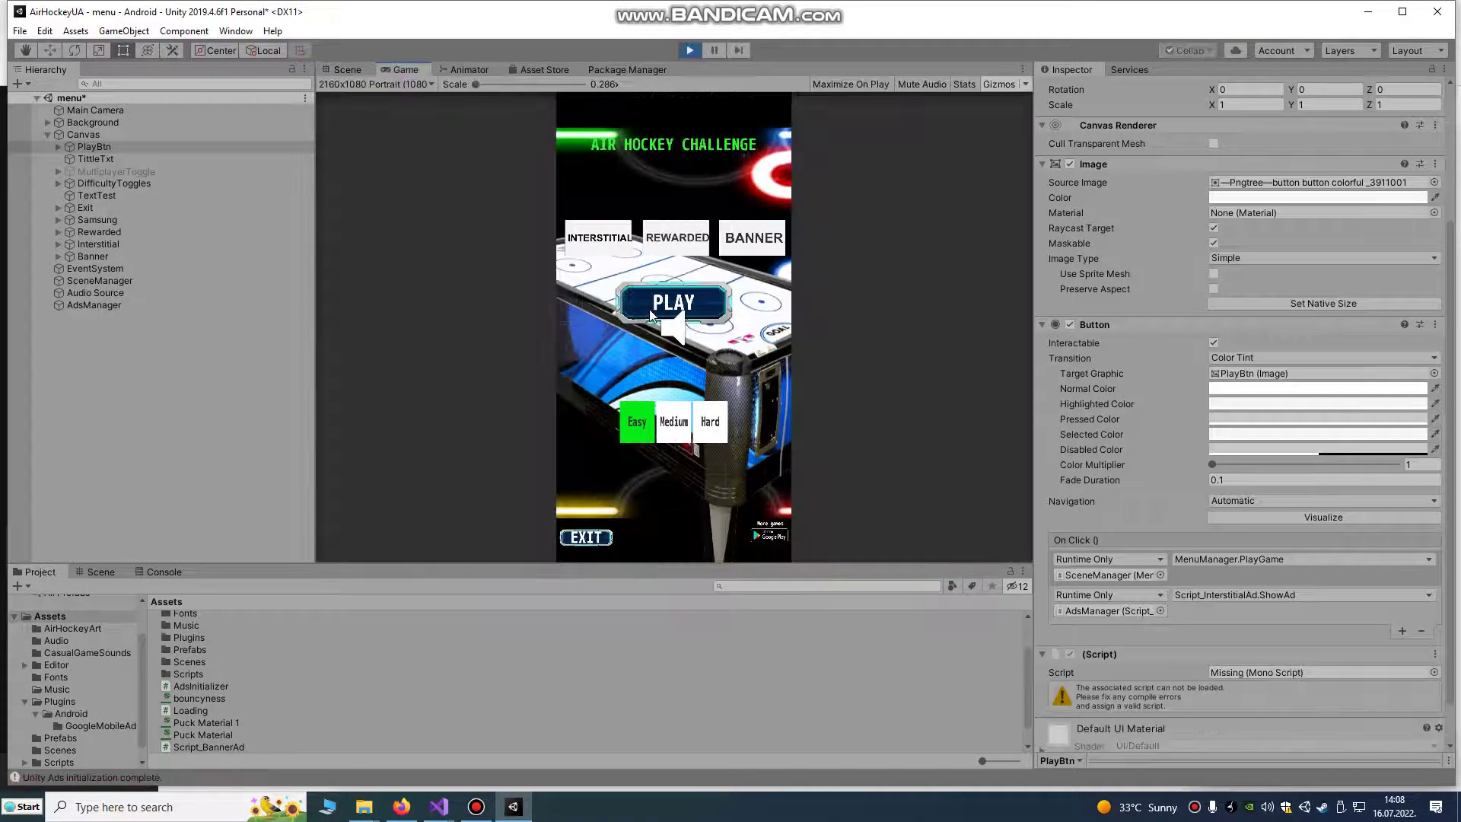
Step: Confirm PLAY shows a skippable interstitial before the game, then open AdsManager's Script_Interstitial Ad menu
click(650, 307)
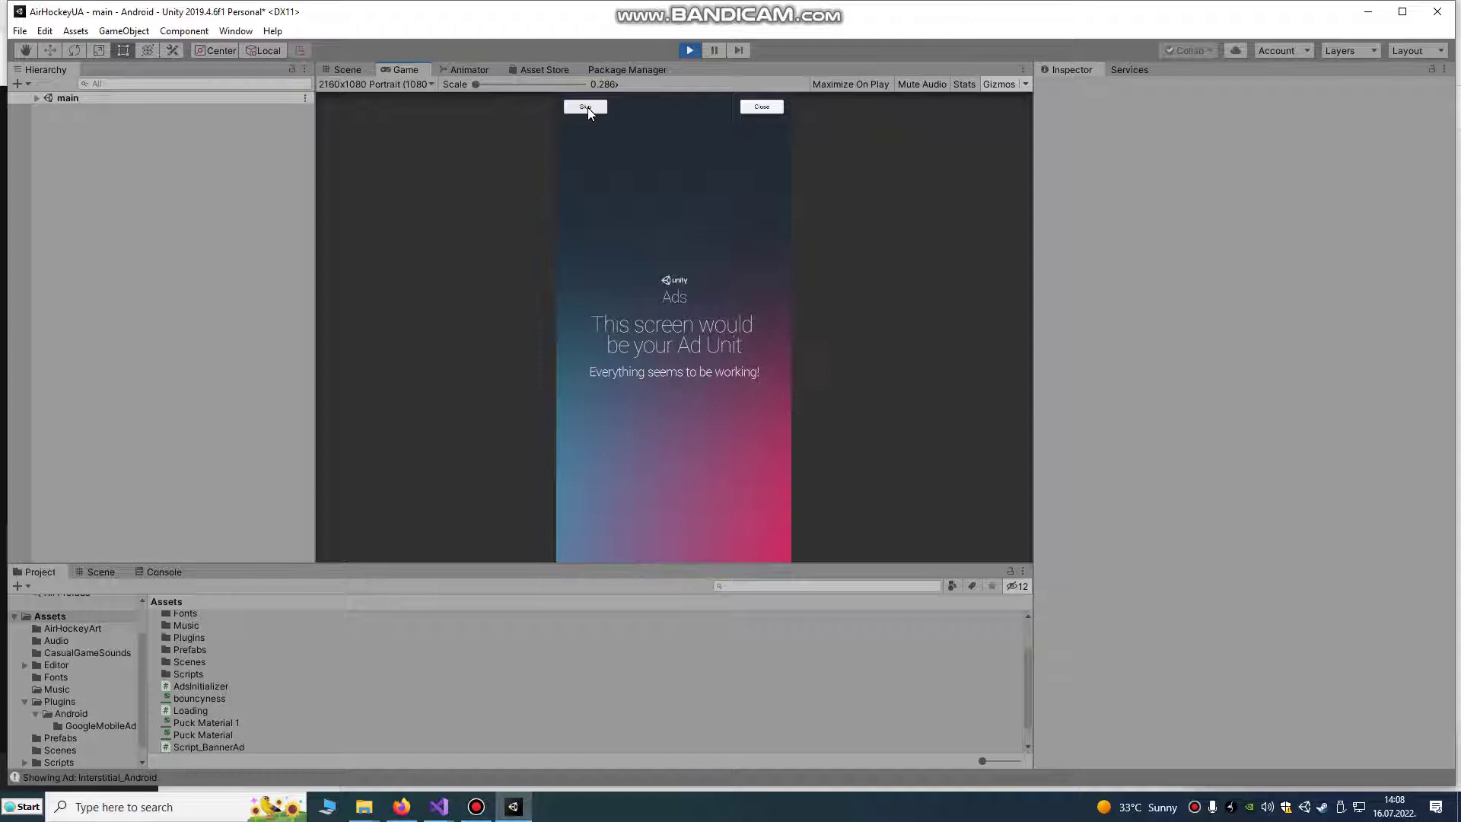
click(586, 107)
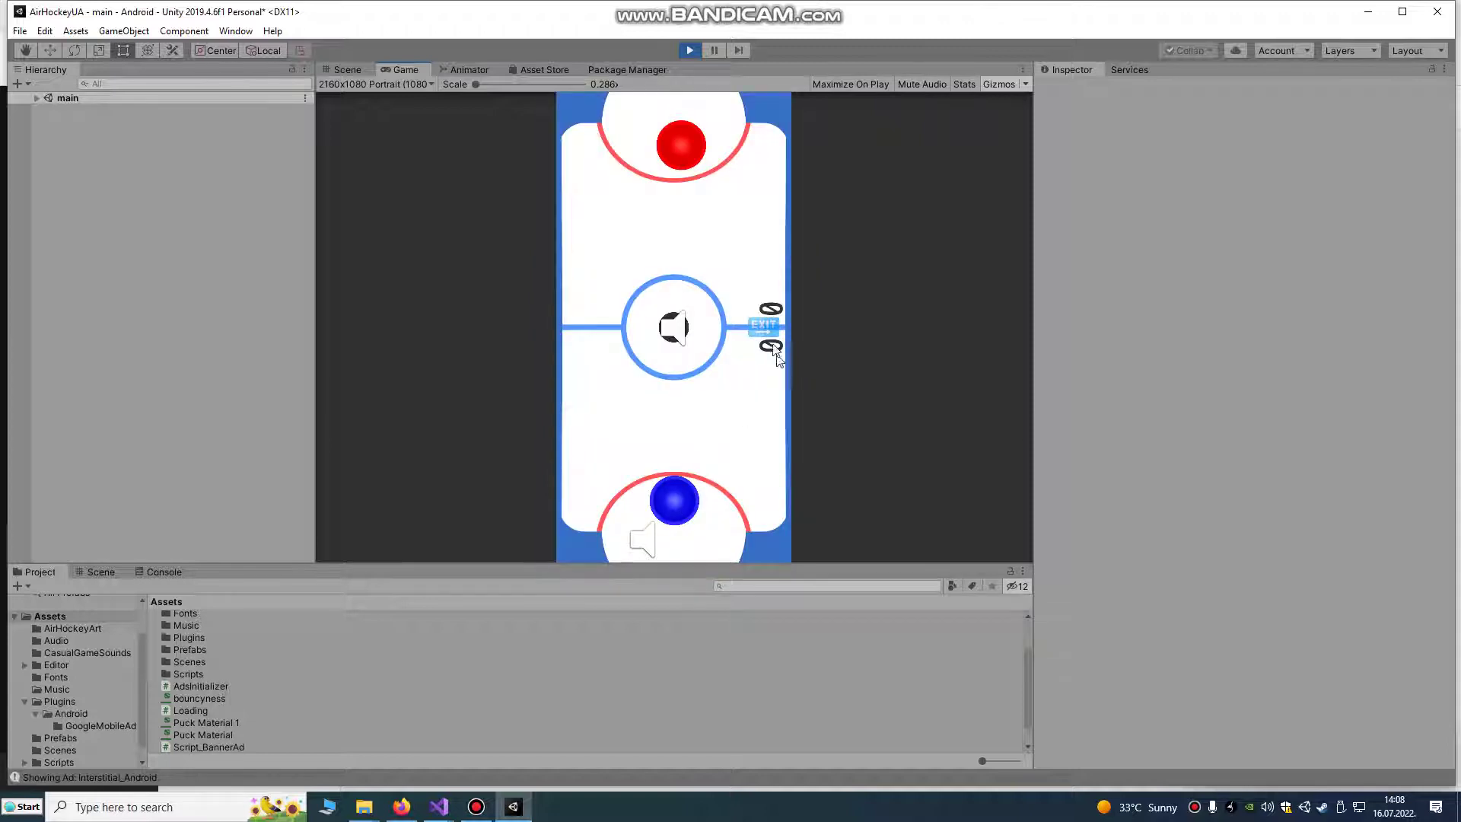
click(773, 326)
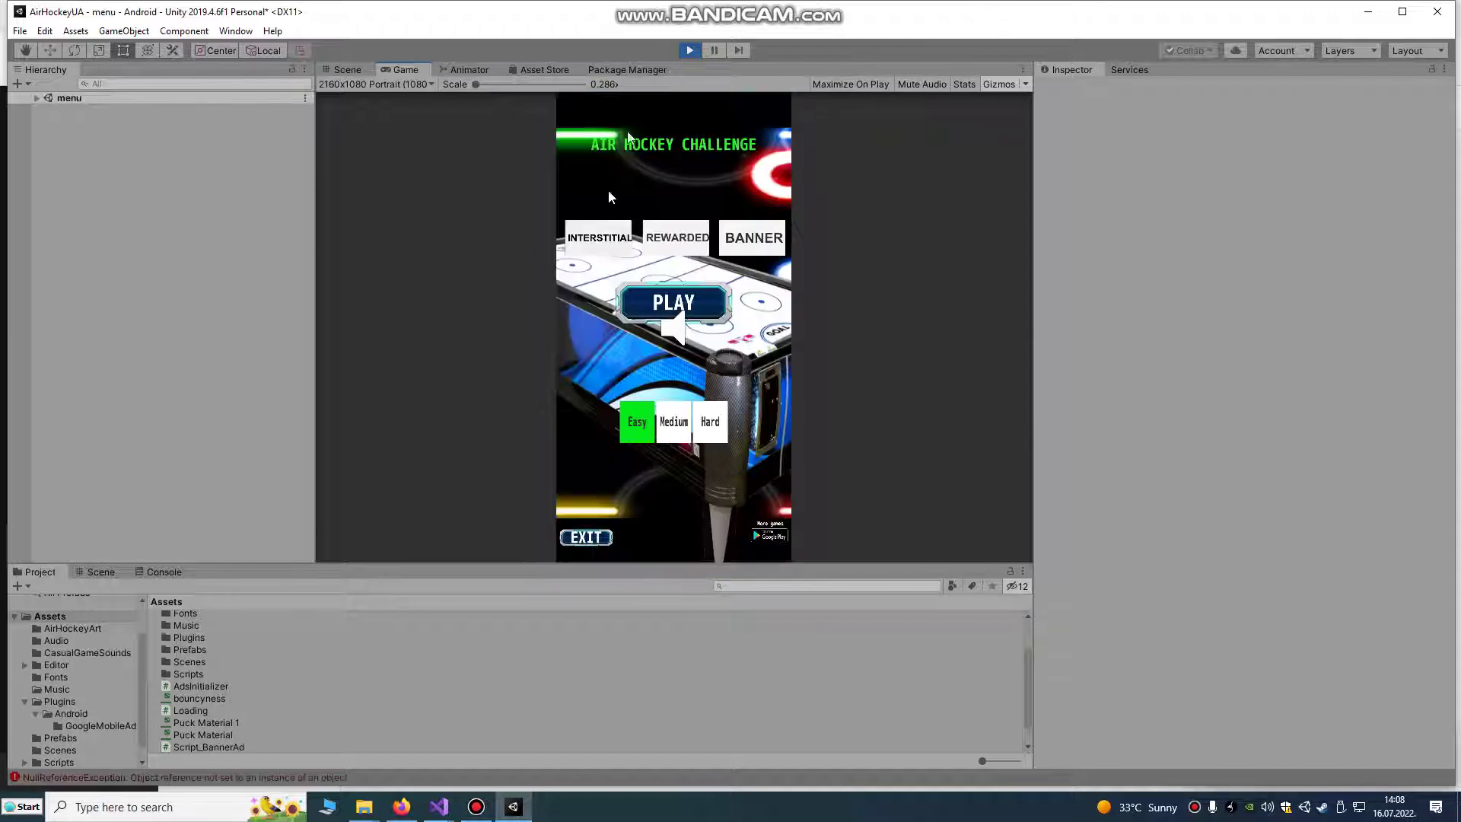
click(694, 49)
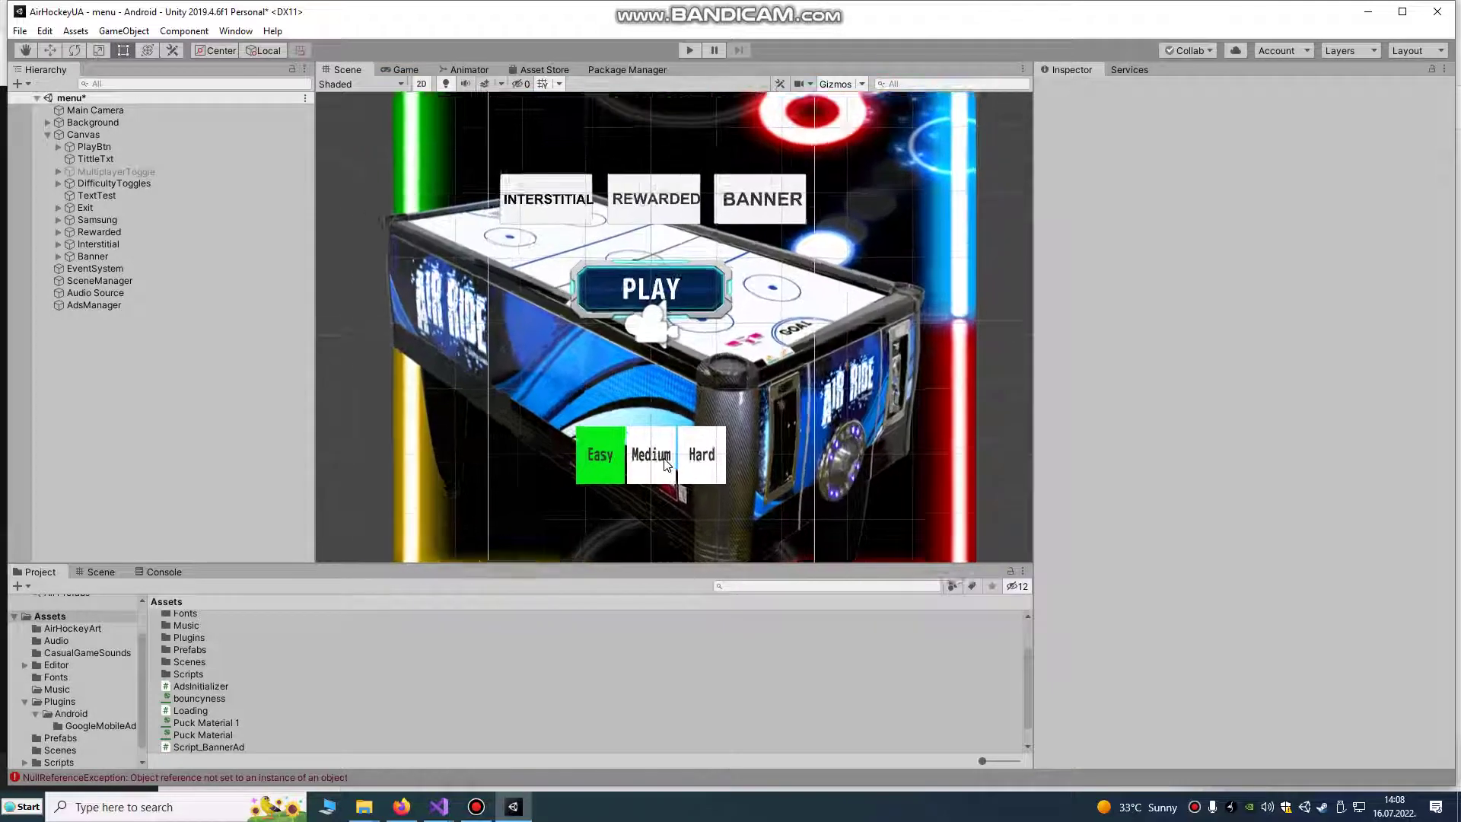
click(84, 306)
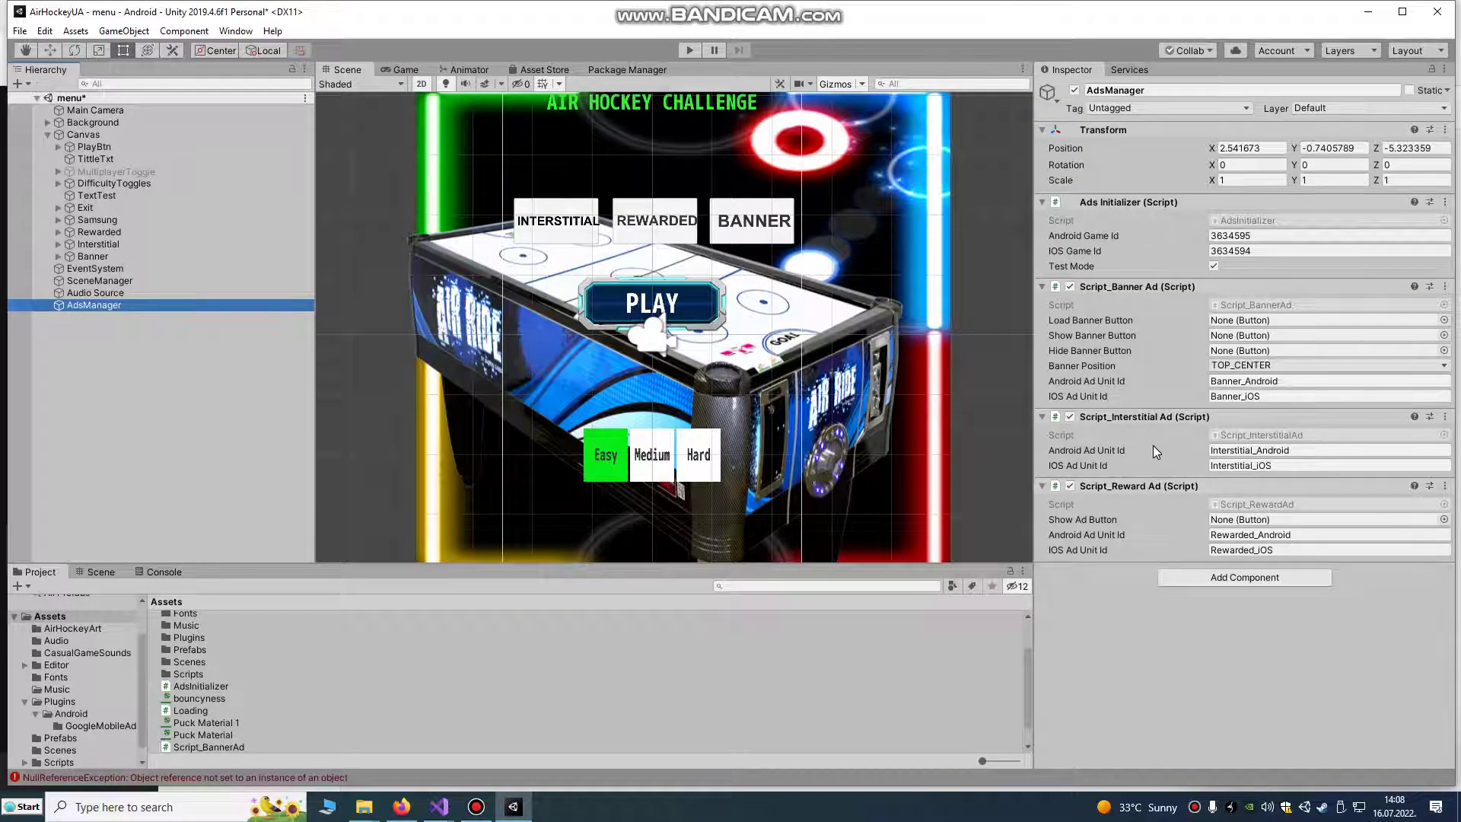
right_click(1152, 417)
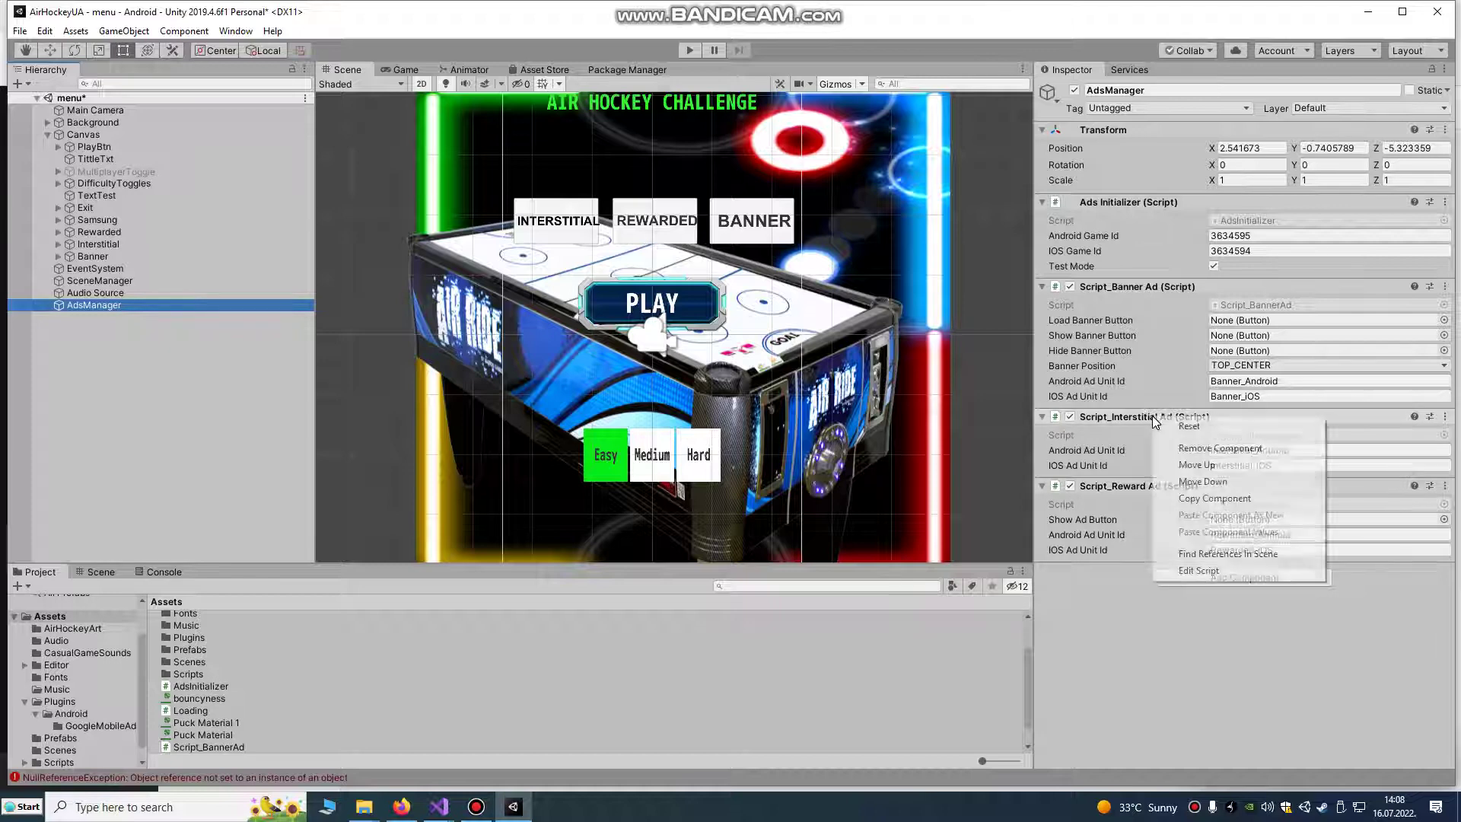
Step: Open Script_InterstitialAd.cs and add LoadAd(); right after Advertisement.Show in ShowAd
click(1189, 571)
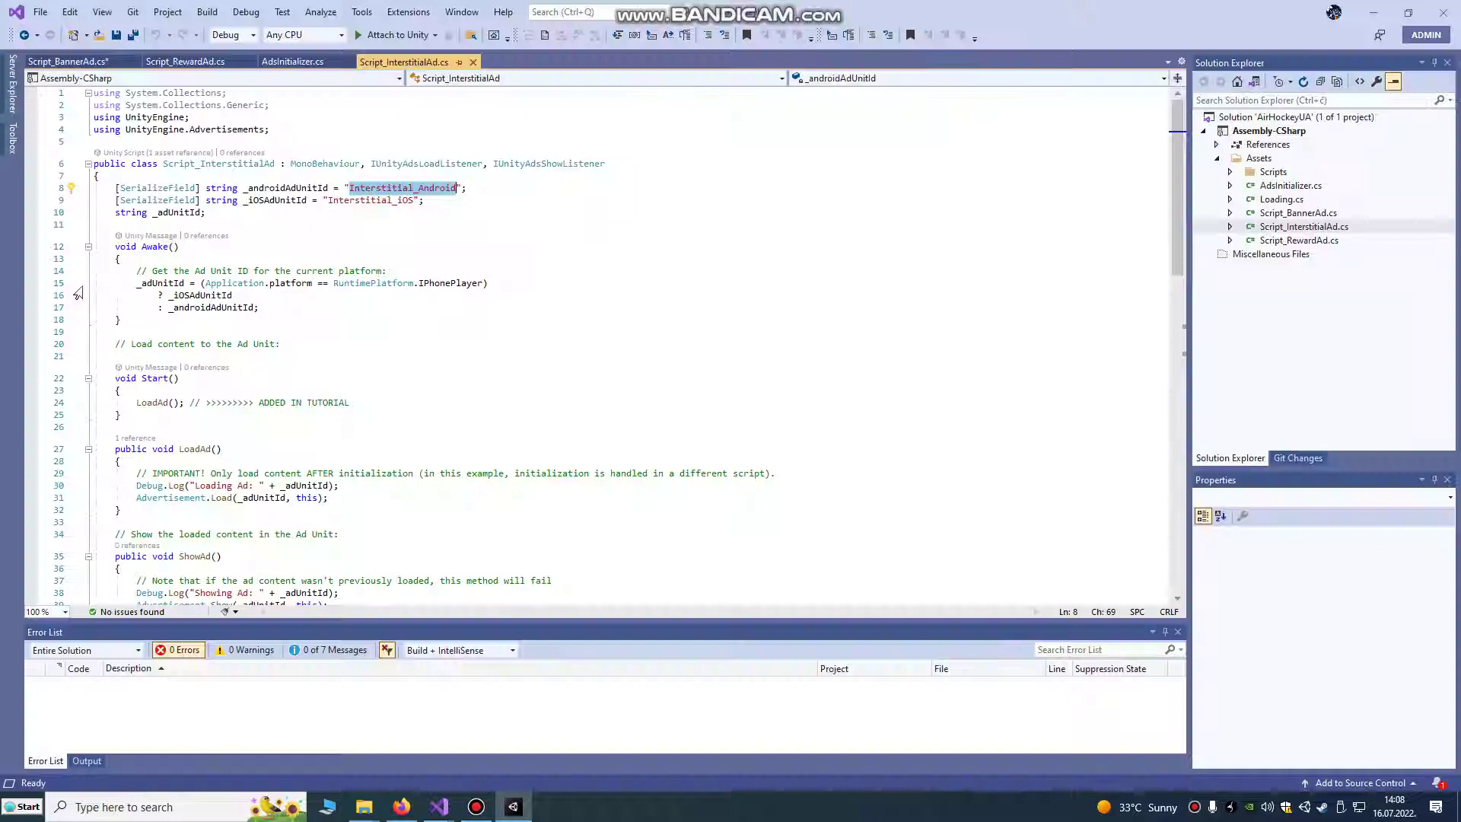
scroll(213, 325, down, 3)
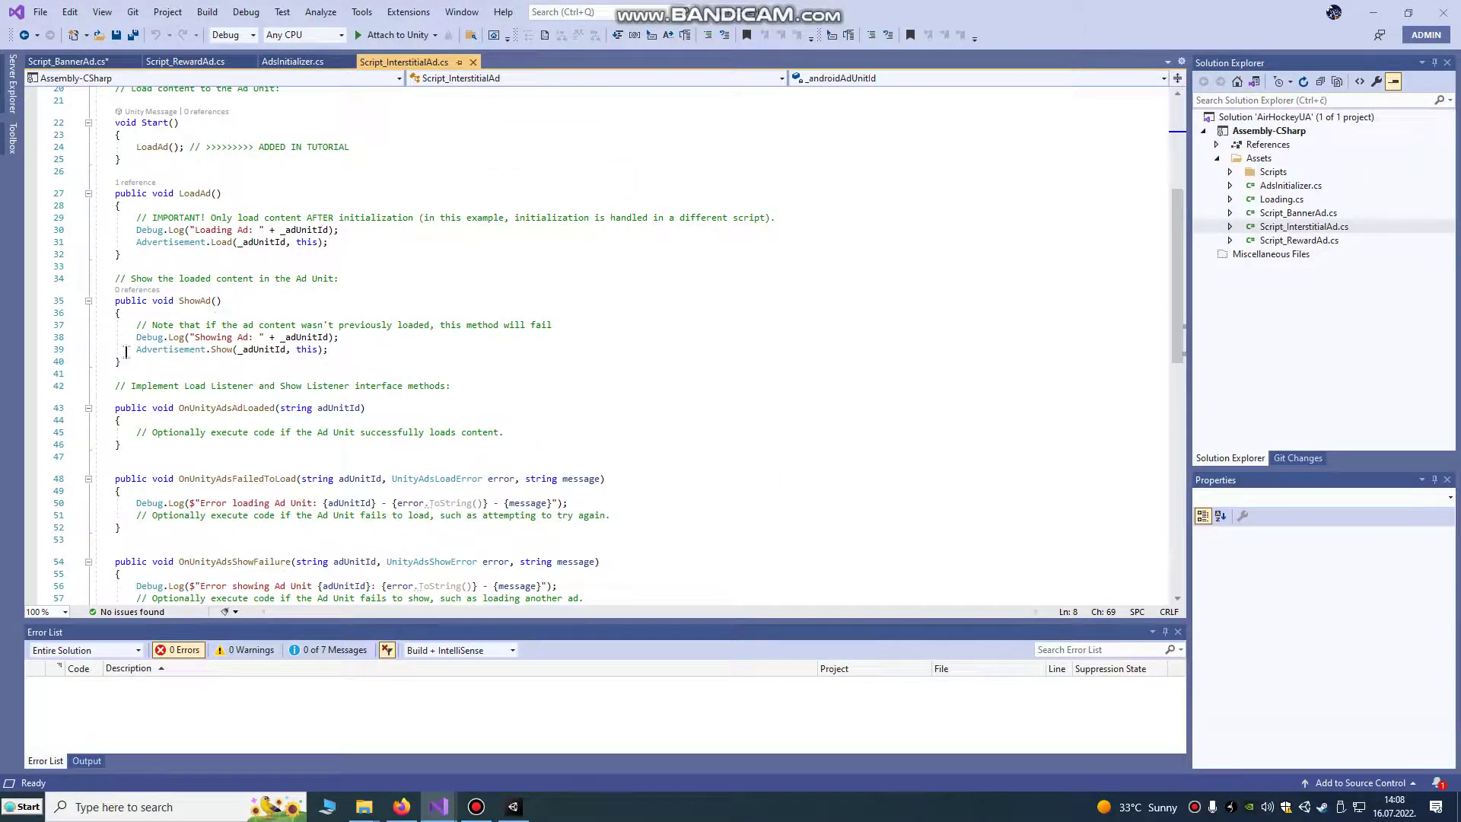
drag(175, 301, 213, 301)
drag(133, 349, 327, 350)
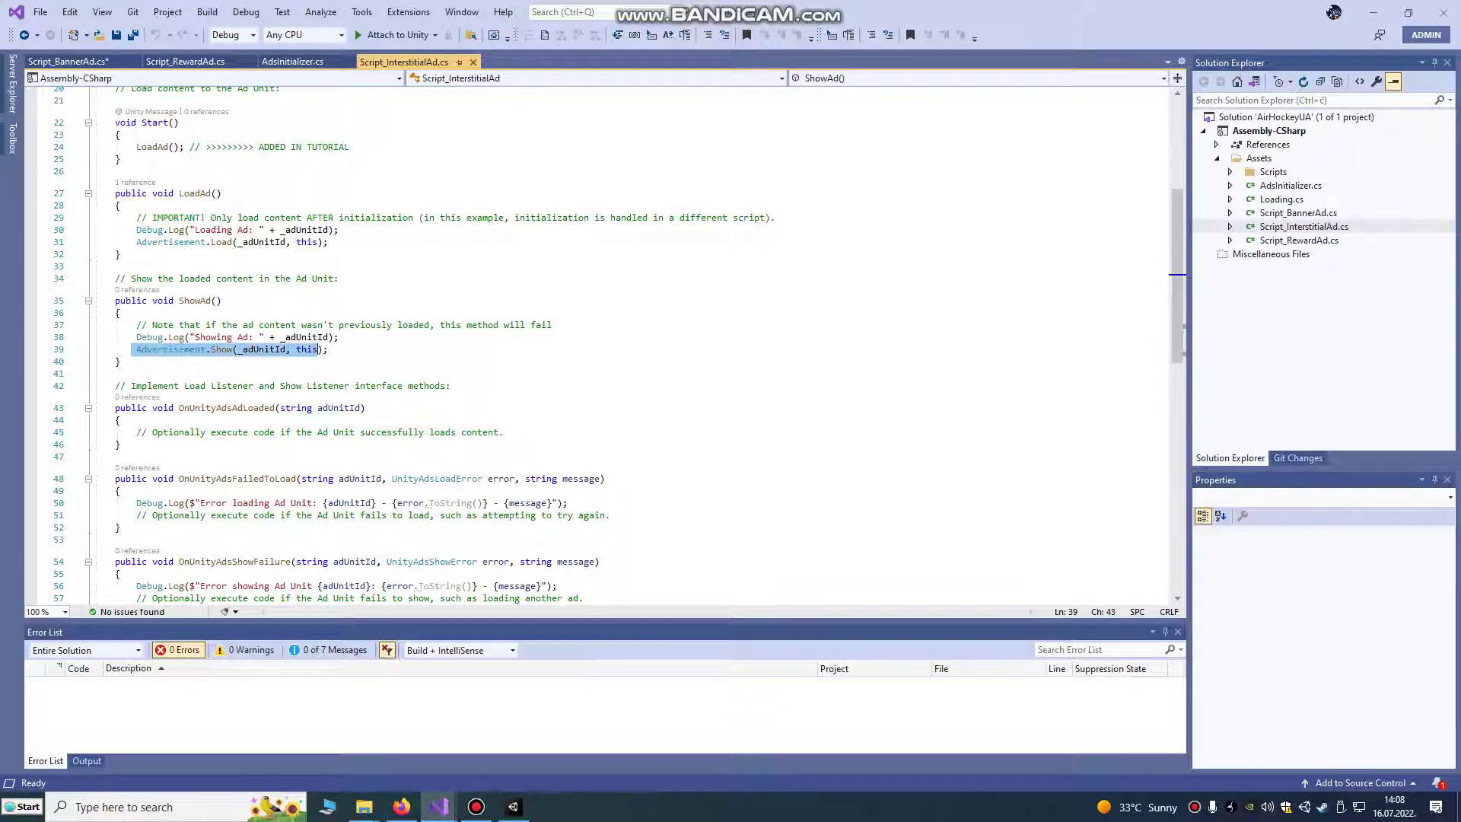
click(328, 349)
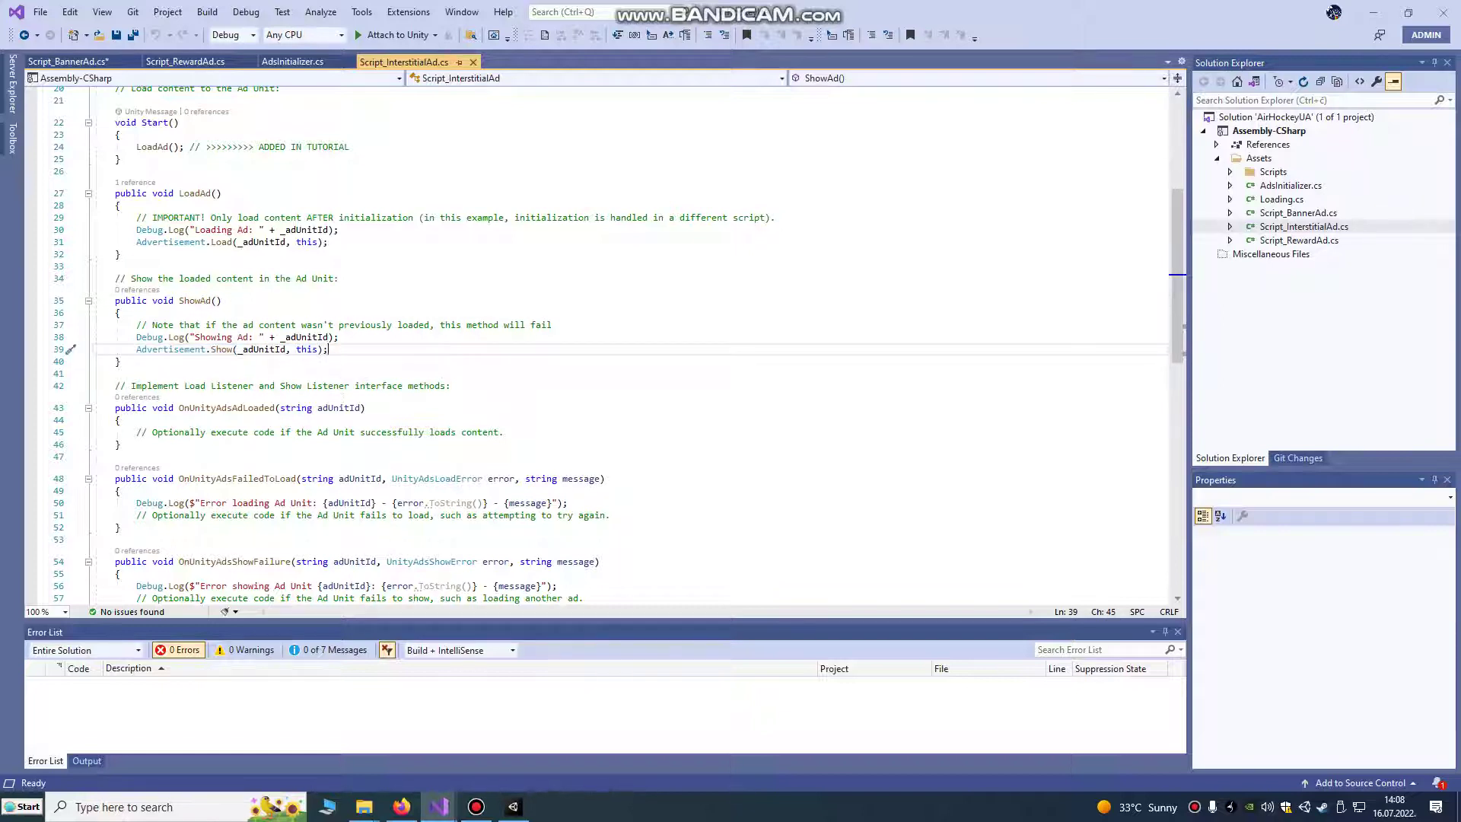
key(Return)
key(Return)
click(181, 194)
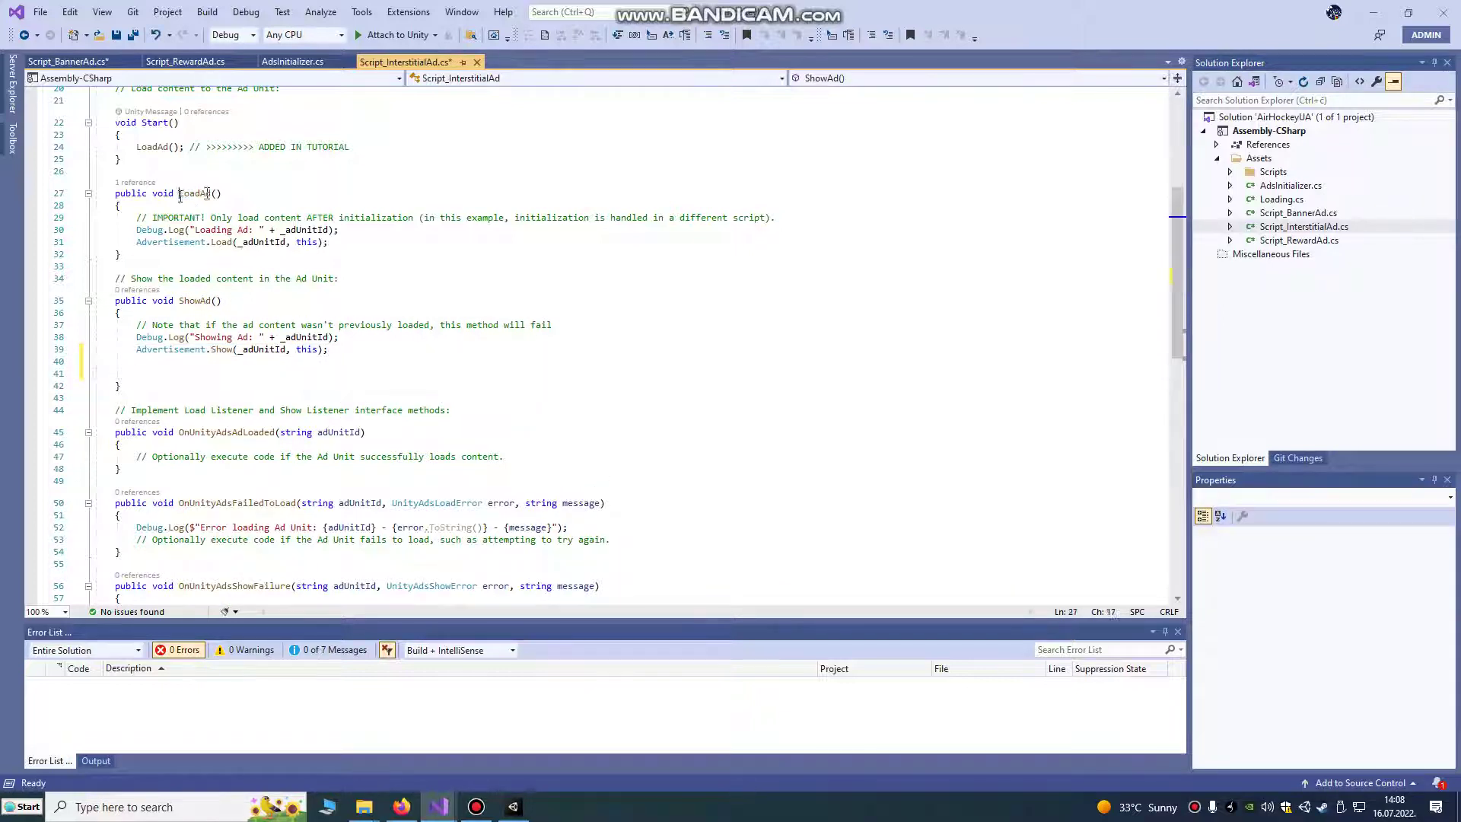
drag(134, 148, 184, 147)
key(ctrl+c)
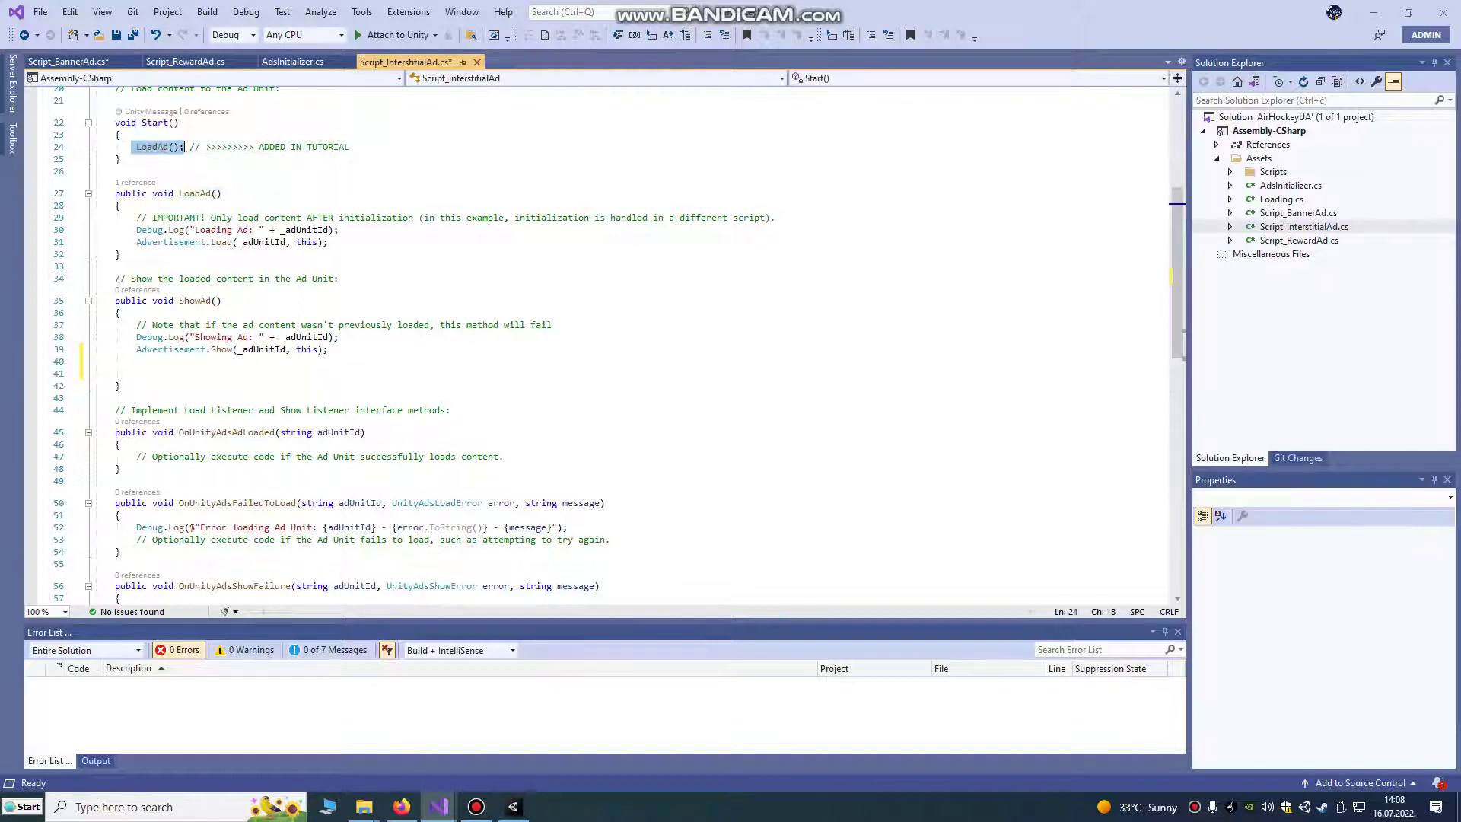
click(146, 373)
key(ctrl+v)
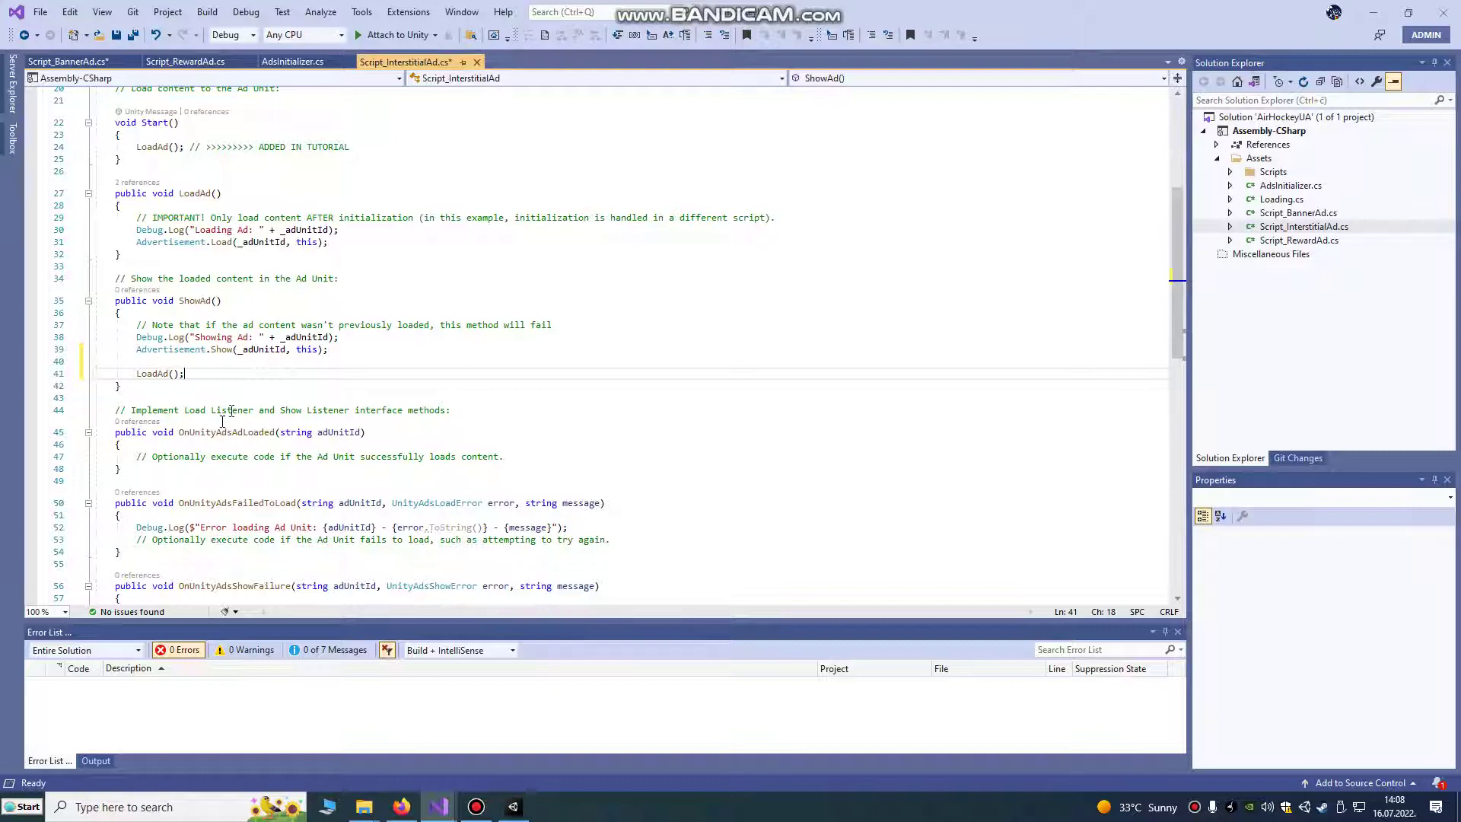
Step: Add LoadAd(); to both the load-failure and show-failure callbacks and save all
scroll(223, 421, down, 3)
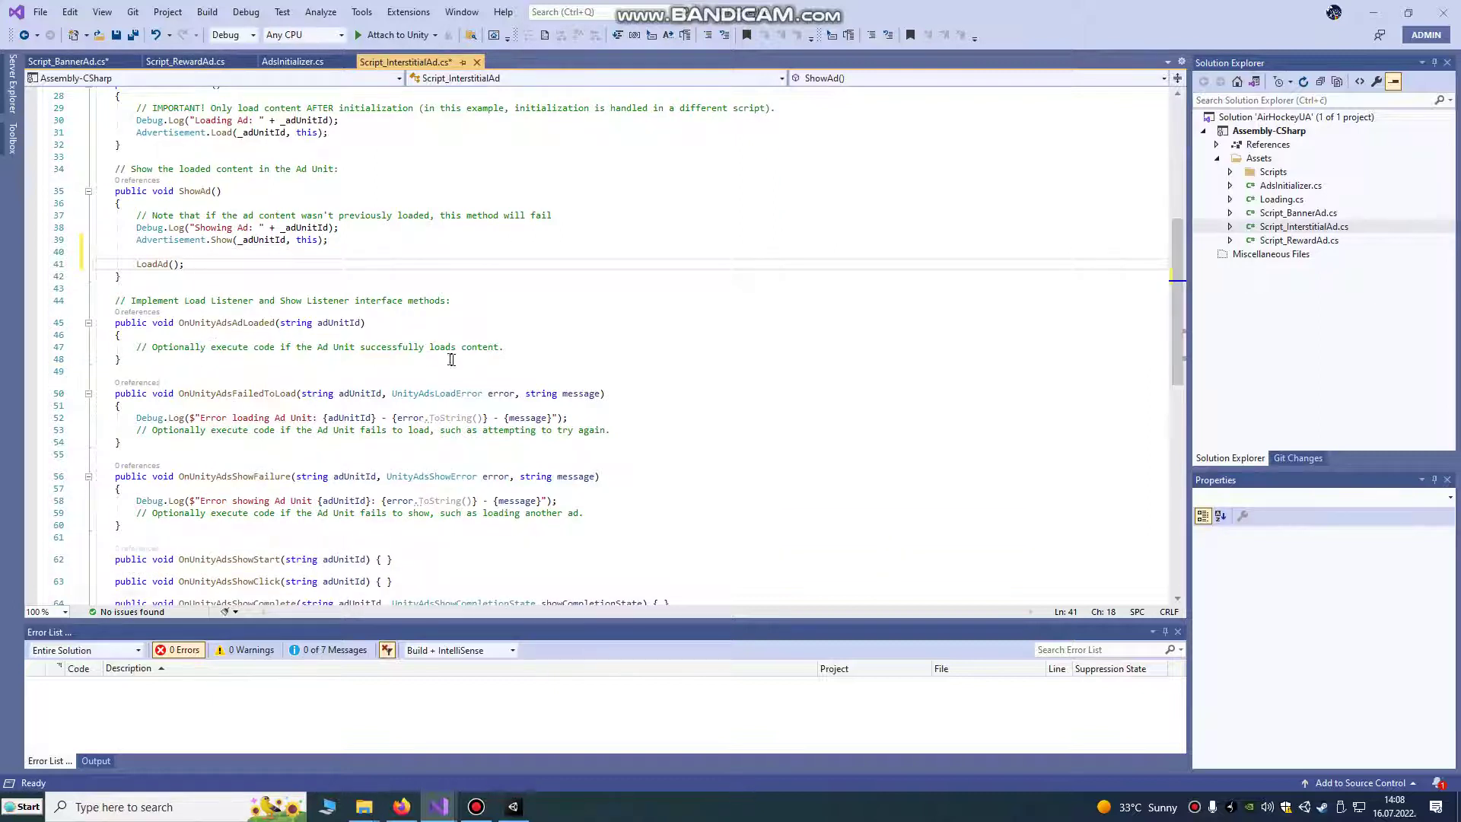
click(615, 427)
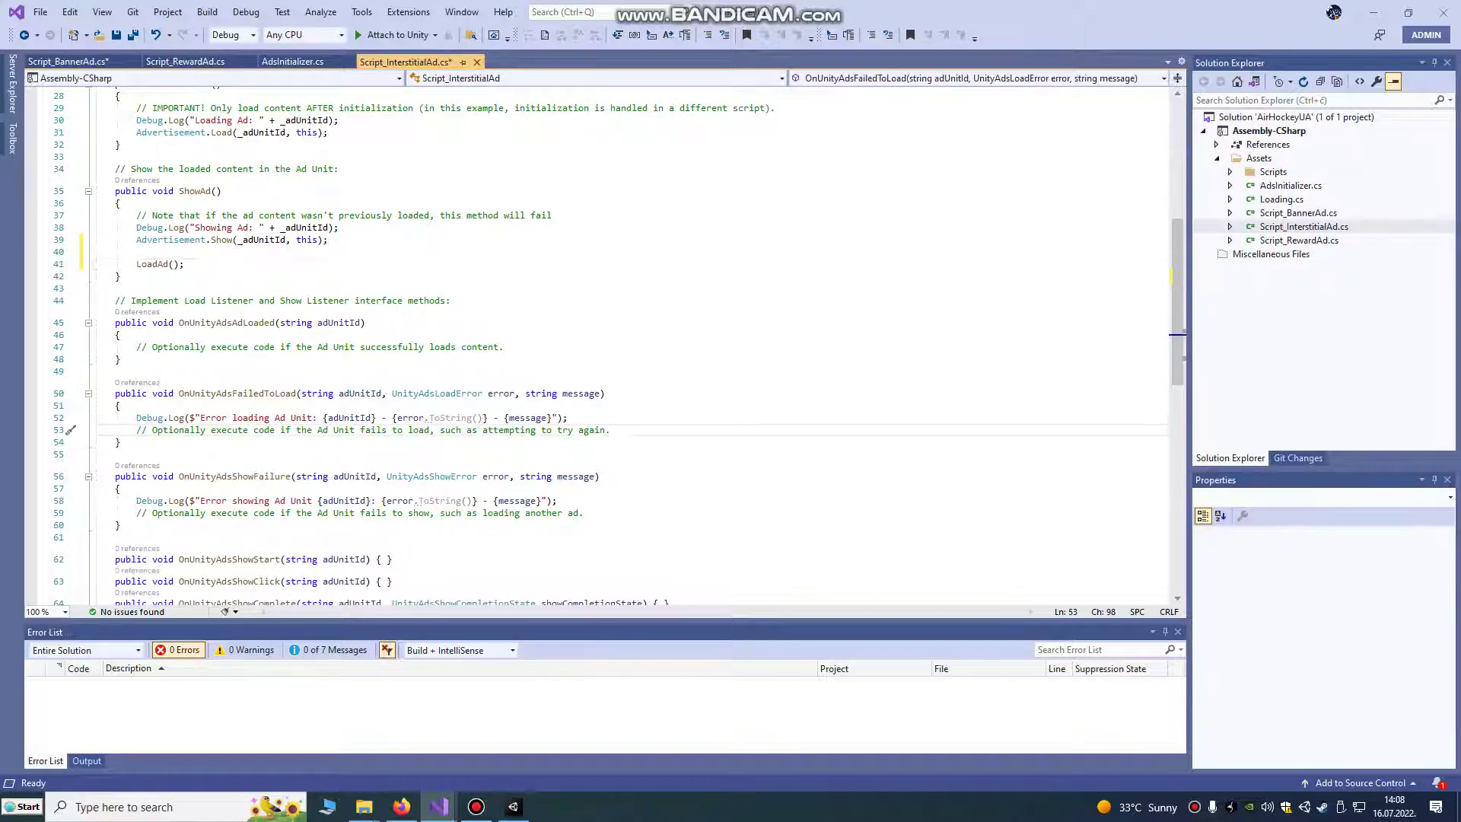
drag(617, 441, 430, 431)
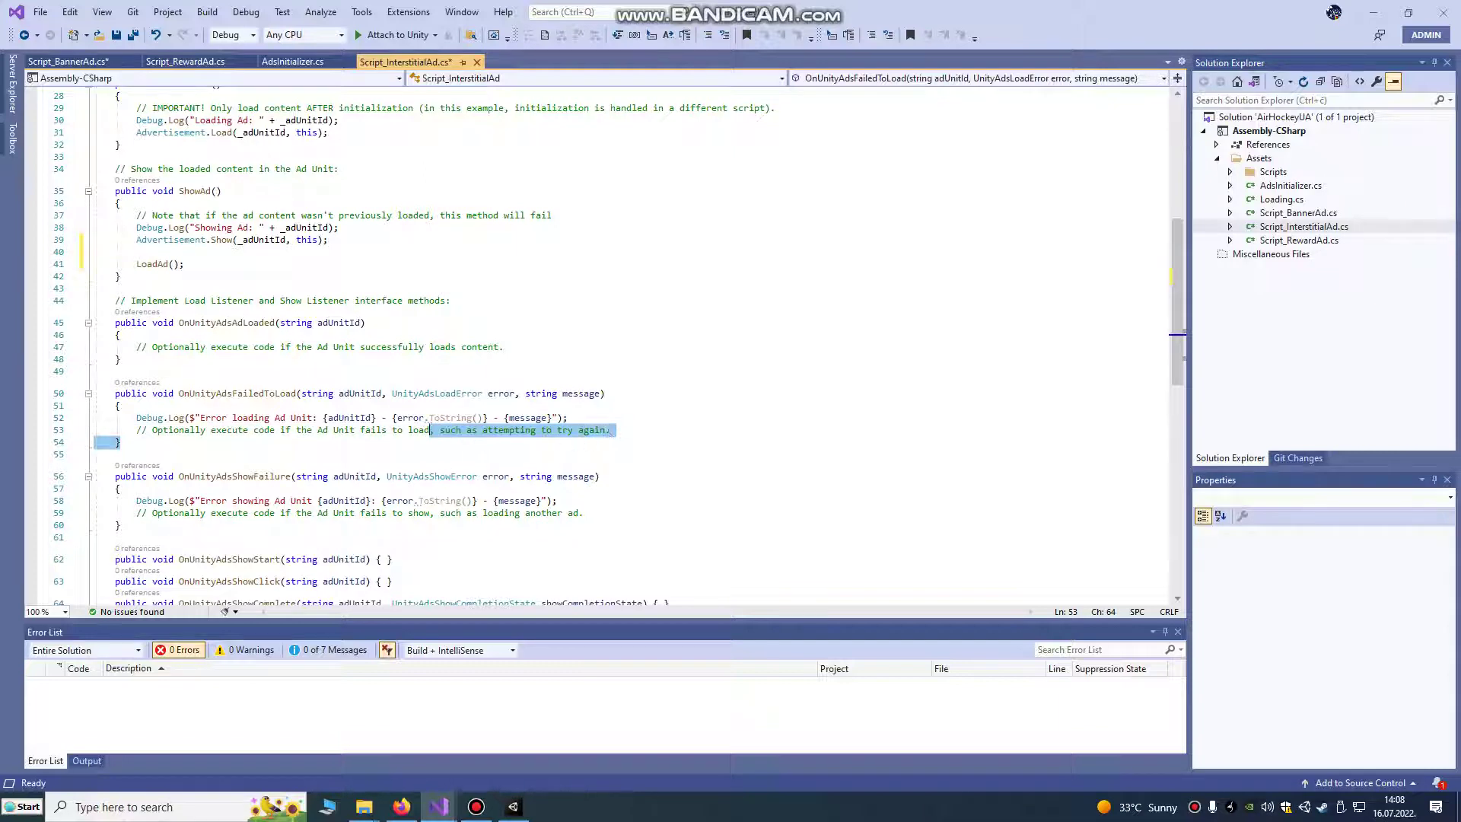
key(End)
key(Return)
key(ctrl+v)
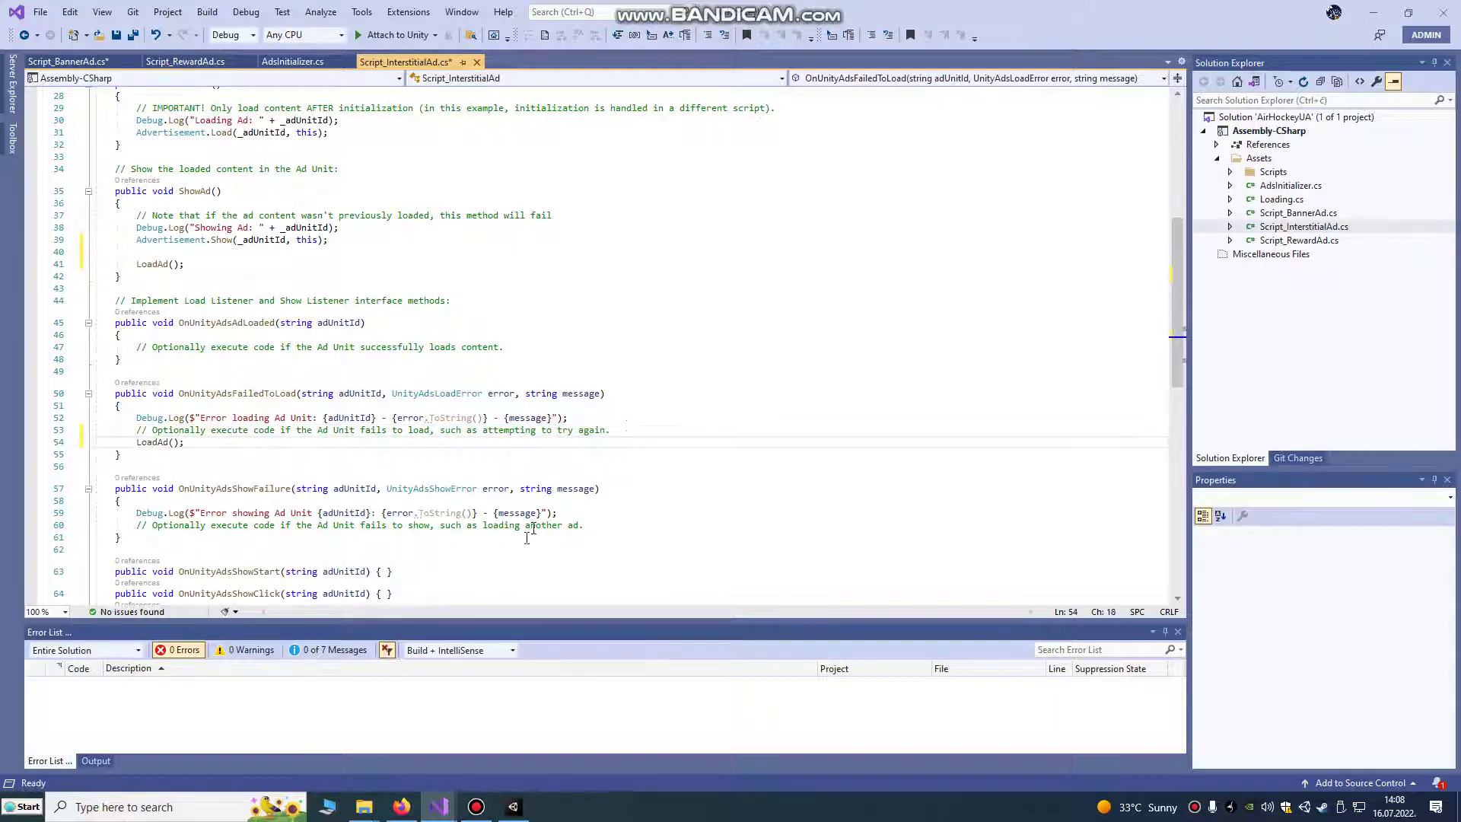
click(606, 525)
key(Return)
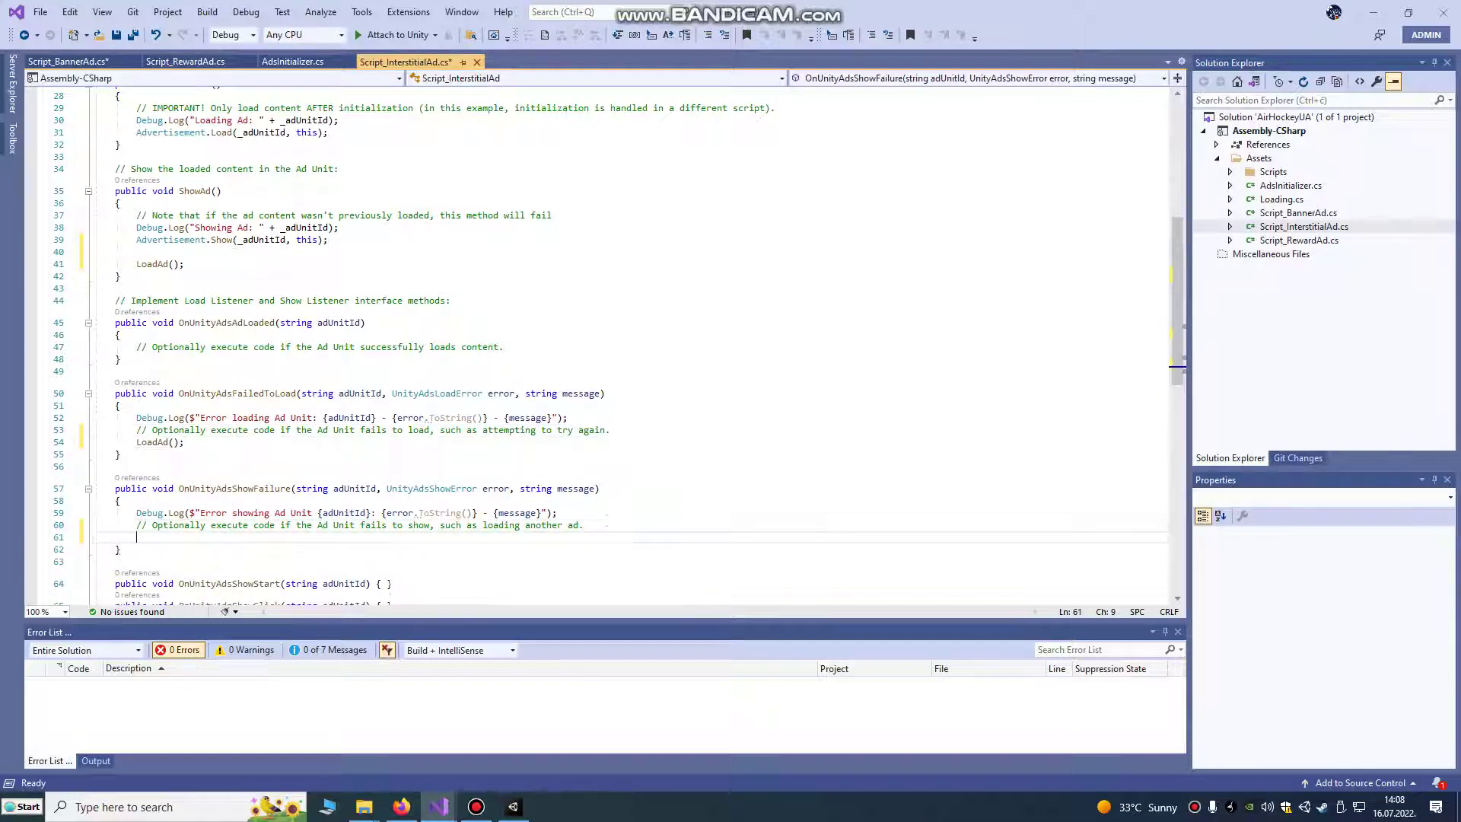
key(ctrl+v)
click(132, 34)
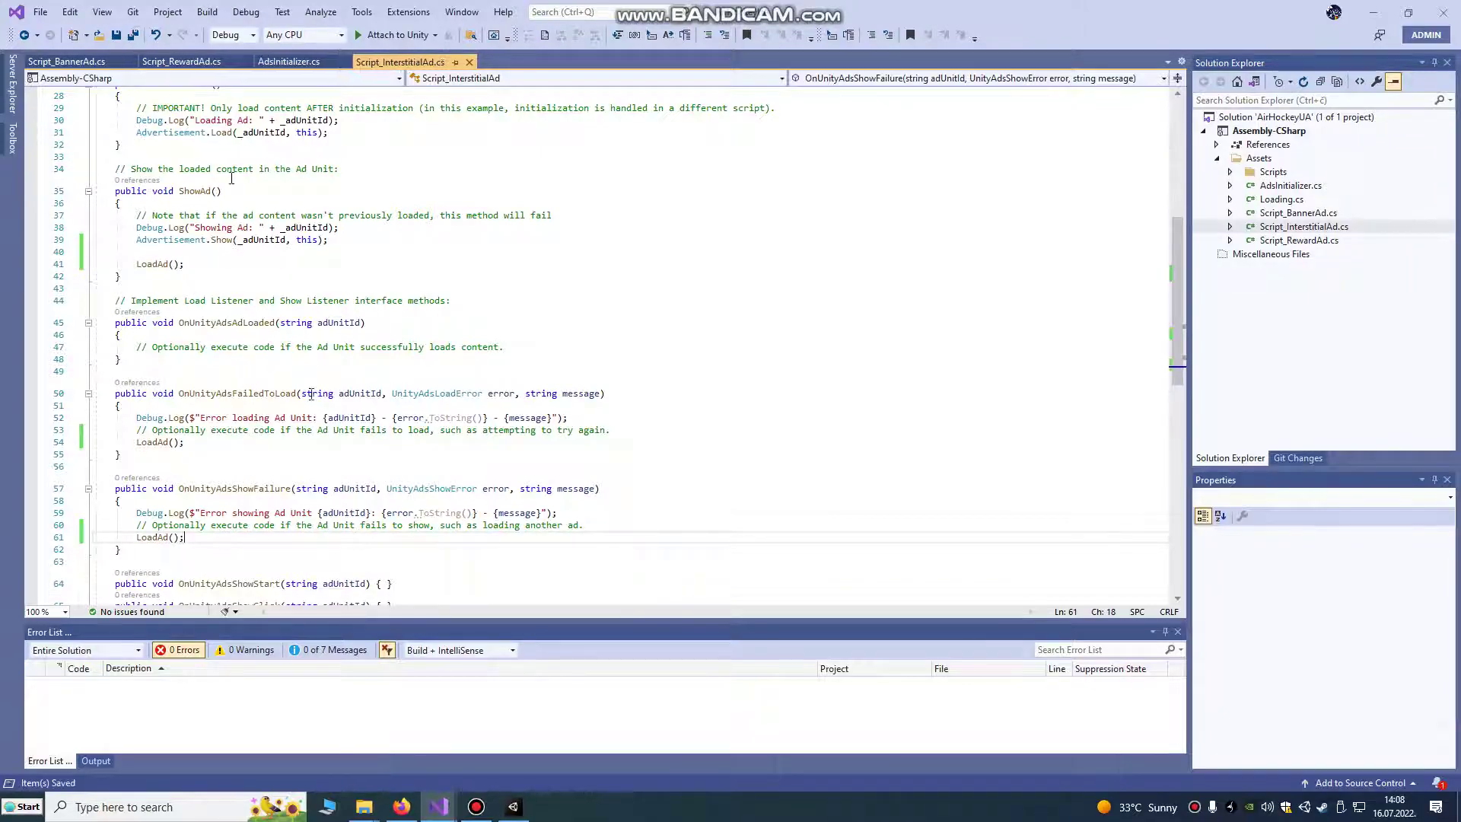
click(513, 806)
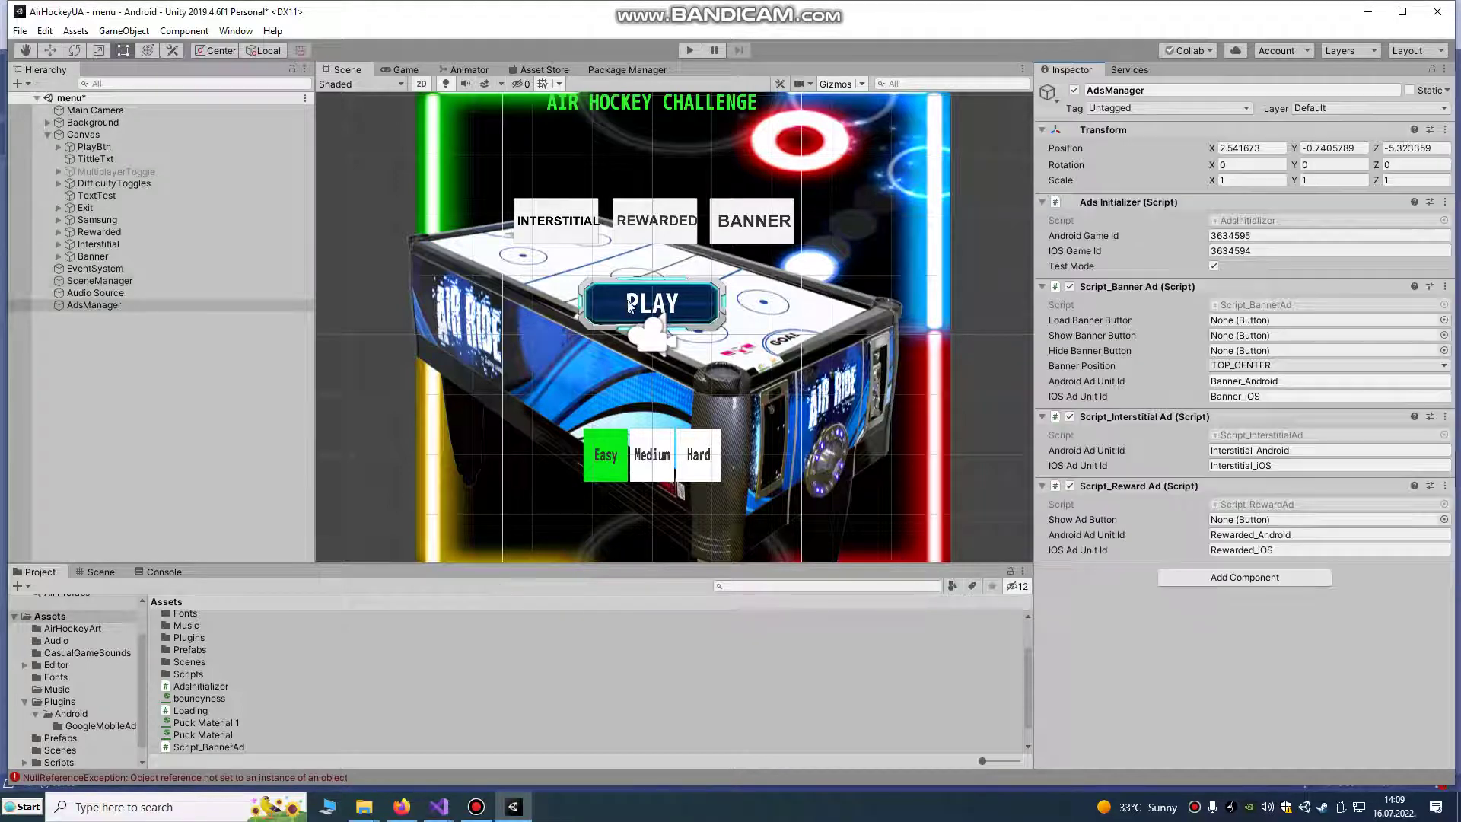
Step: Check PlayBtn's On Click list in the Inspector, then enter Play mode
click(604, 316)
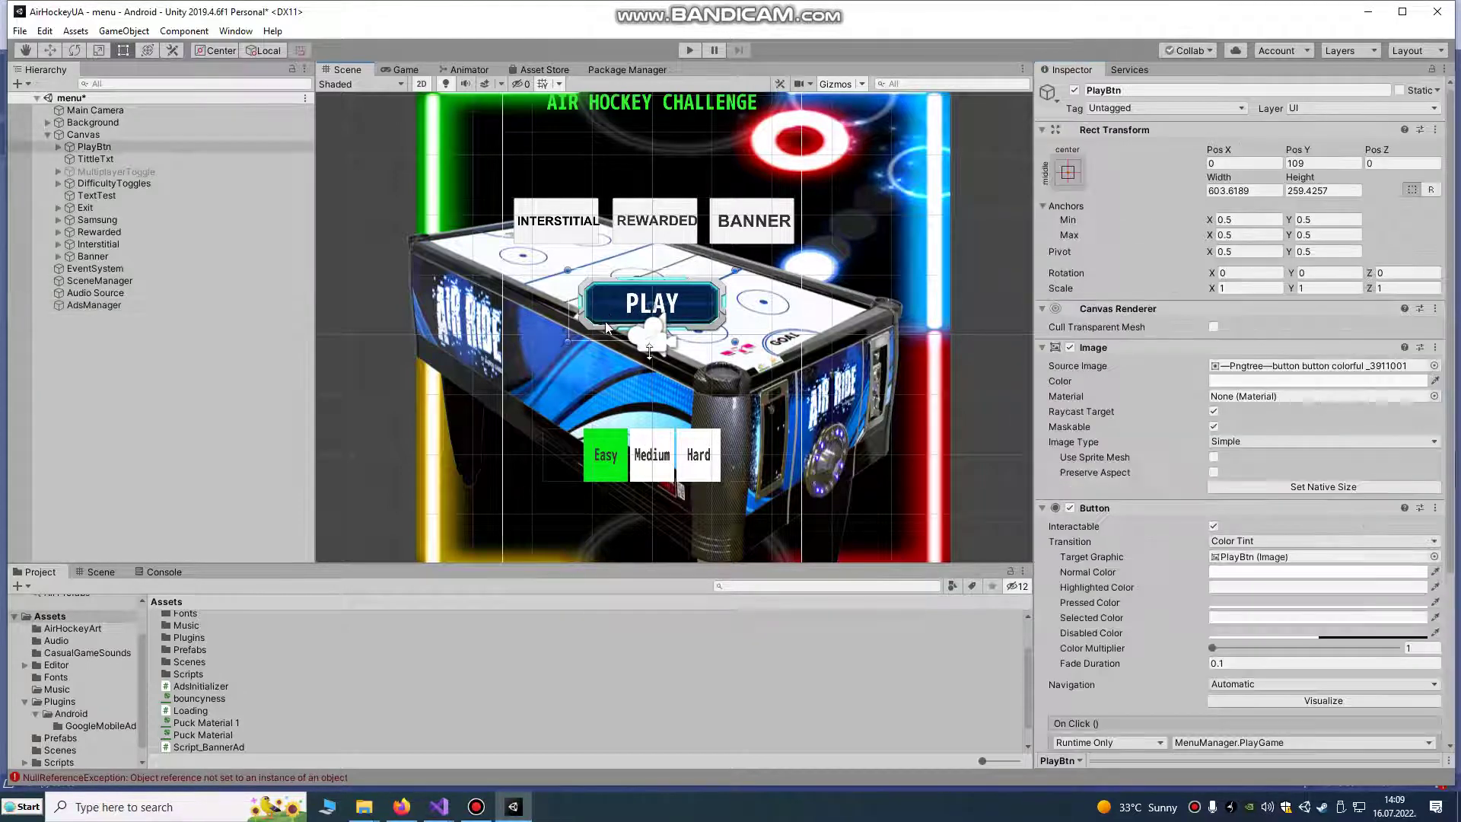
scroll(1183, 477, down, 5)
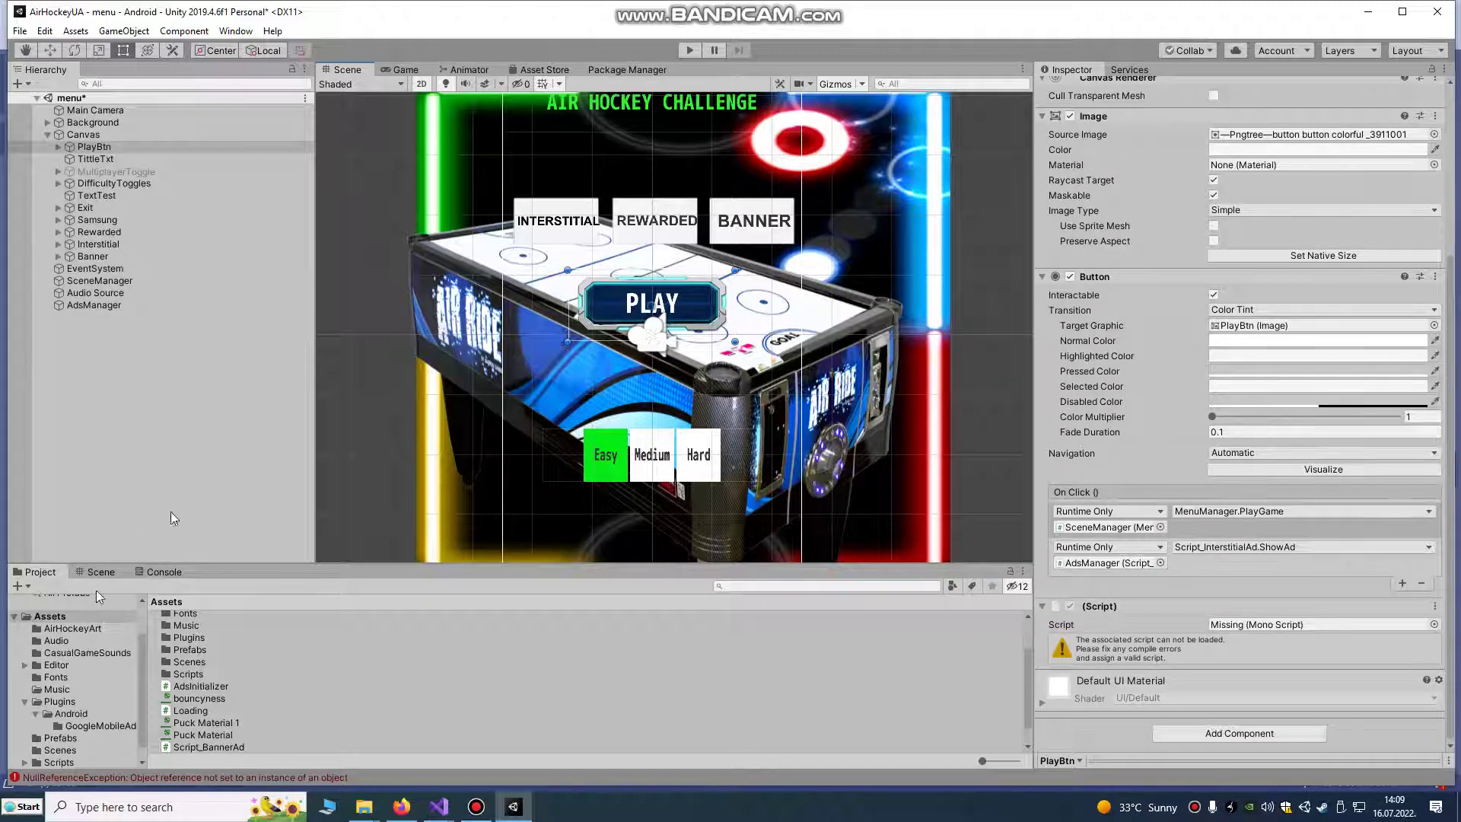
click(690, 50)
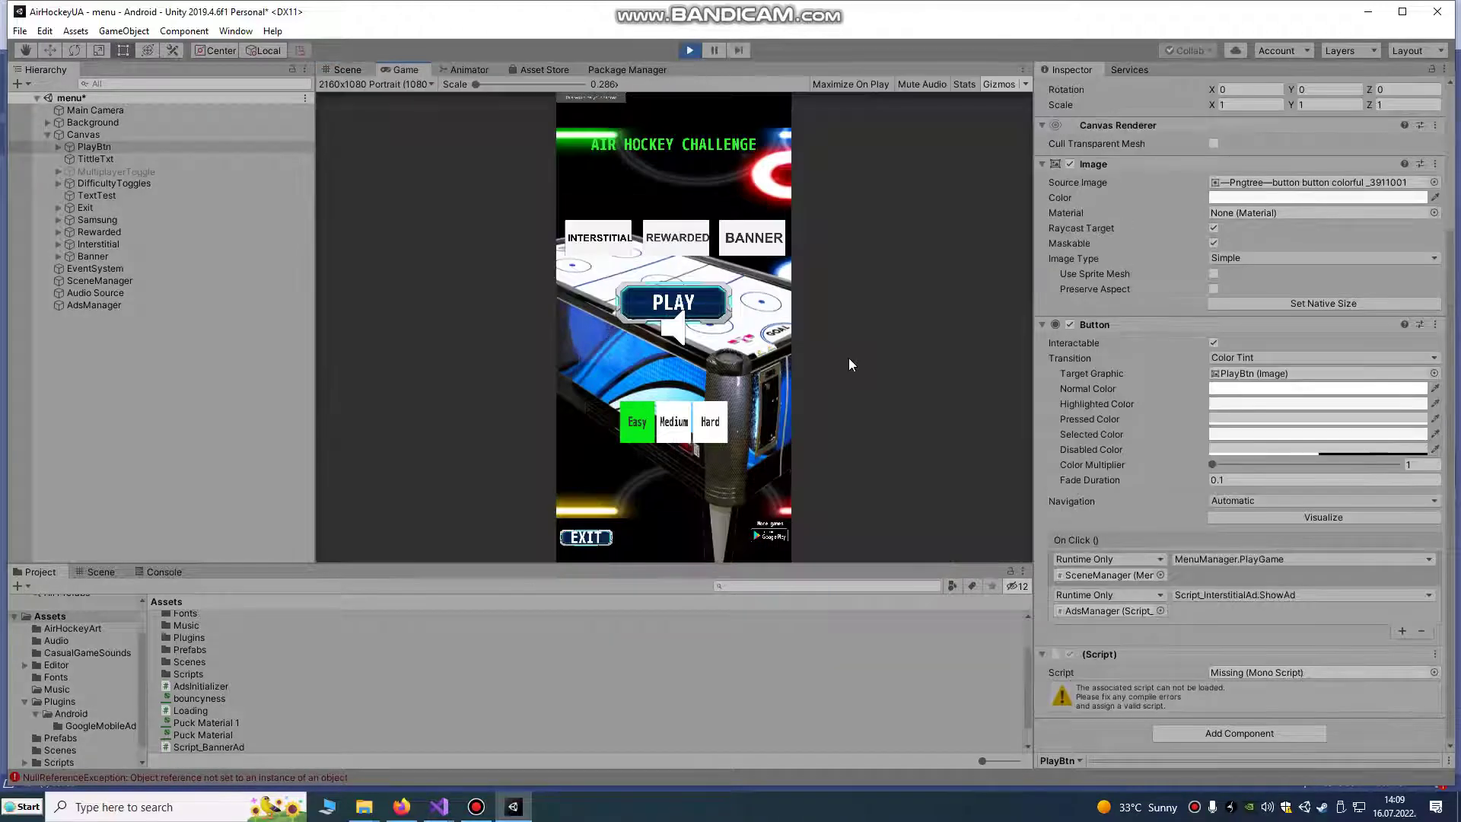
Step: Trigger the test interstitial with PLAY, close it to reach the game, then stop Play mode
click(642, 304)
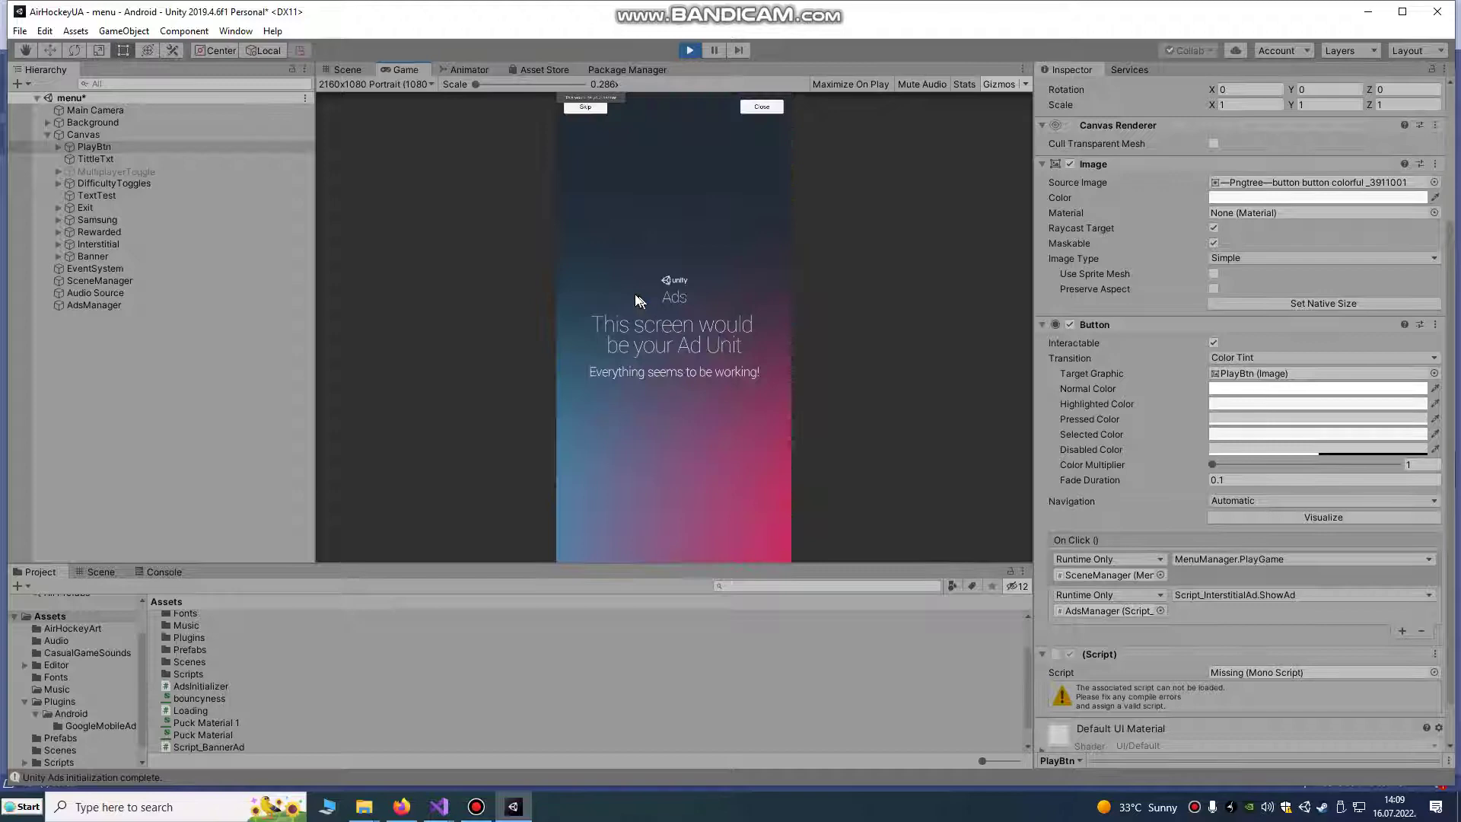
click(584, 109)
click(690, 50)
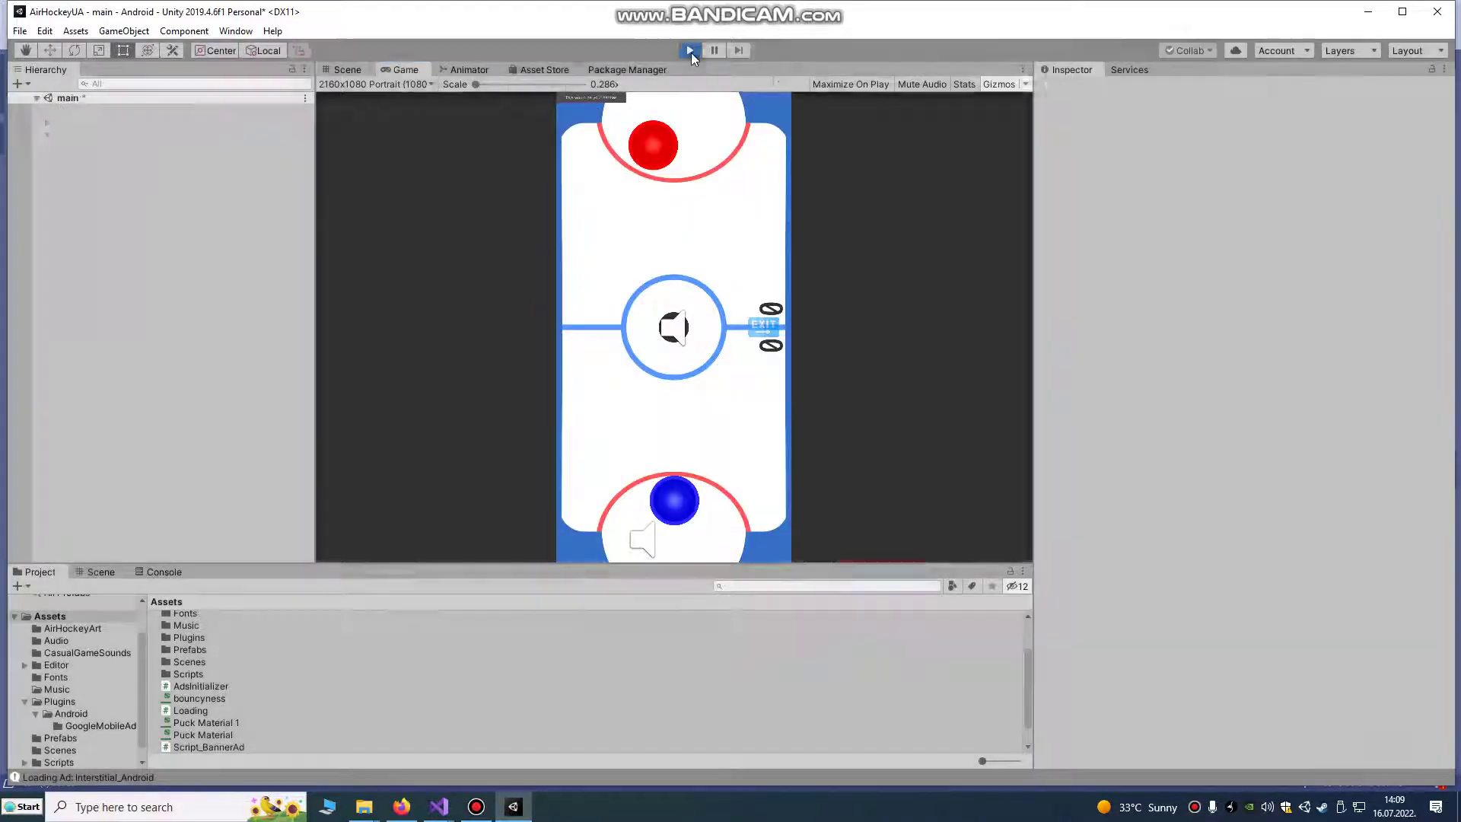
click(439, 807)
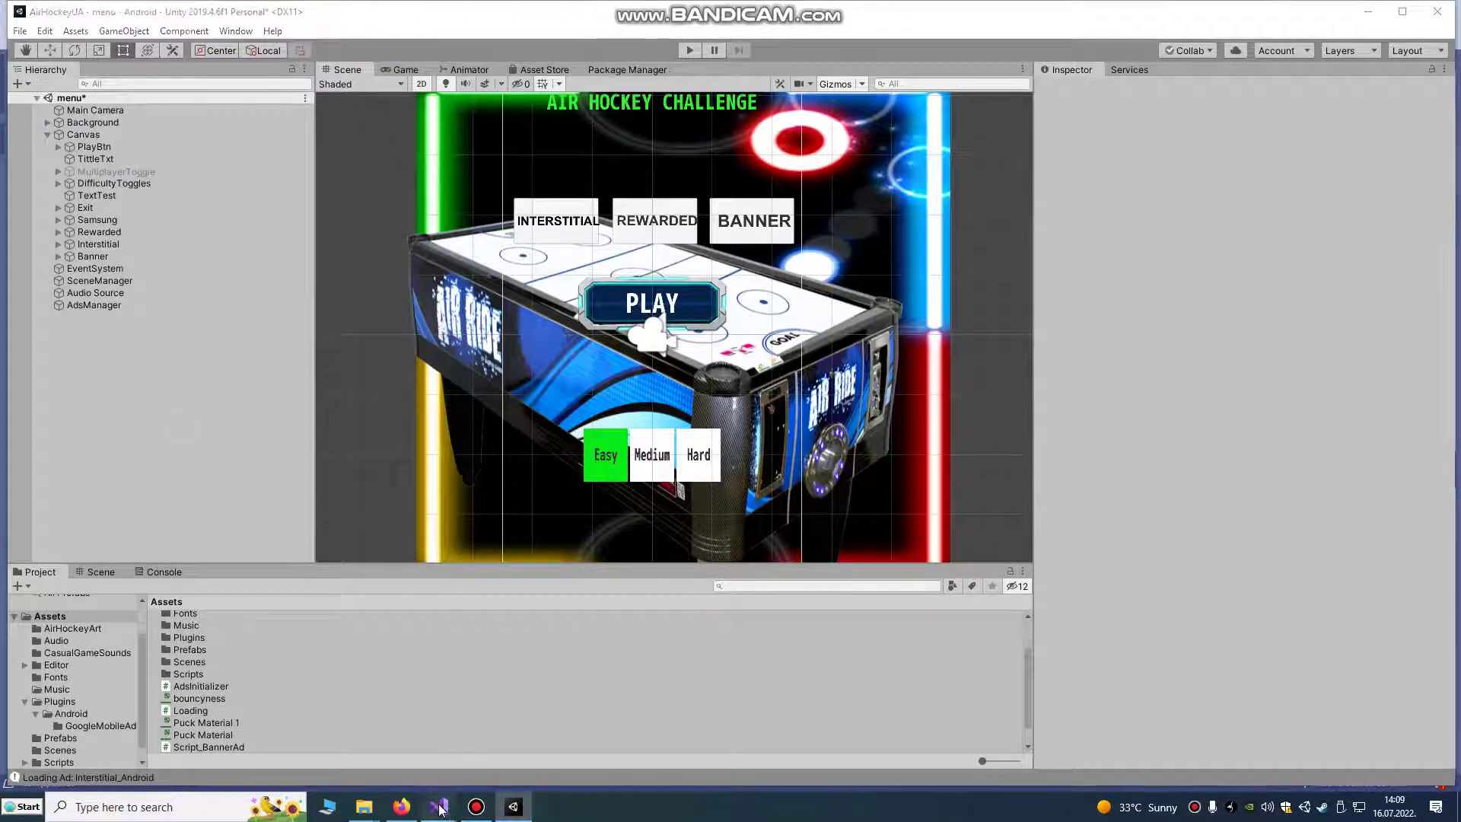